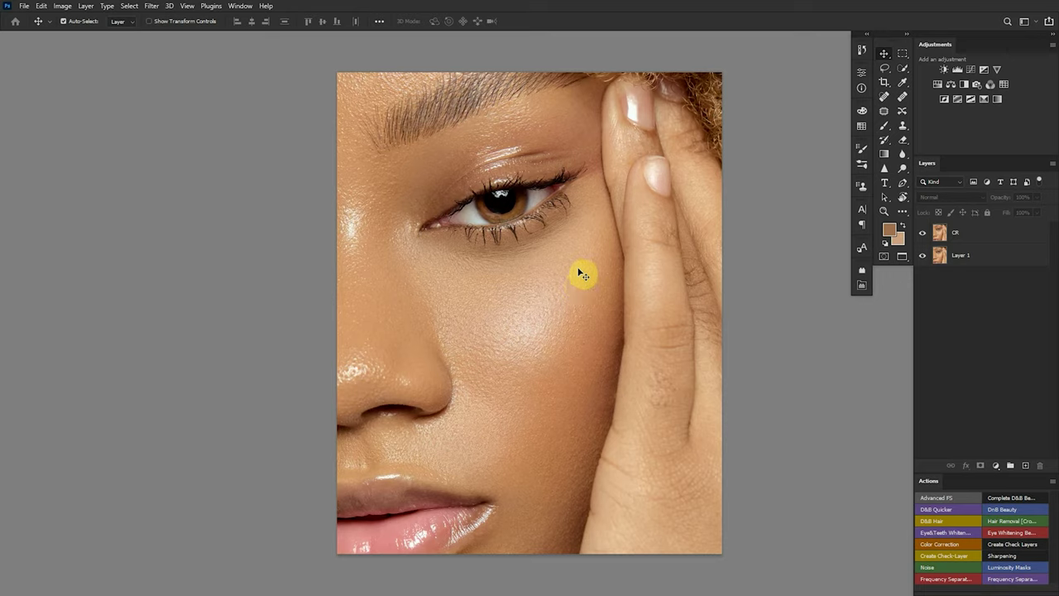
Toggle the CR layer's visibility to compare the portrait with and without it, leaving CR hidden
{"action": "left_click", "coordinate": [923, 234]}
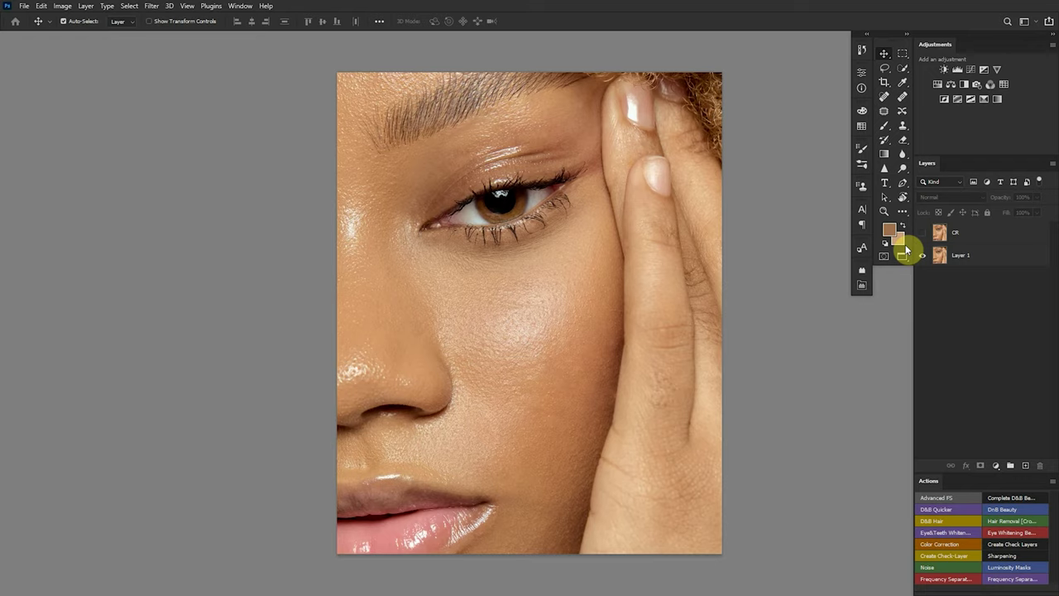
{"action": "left_click", "coordinate": [922, 234]}
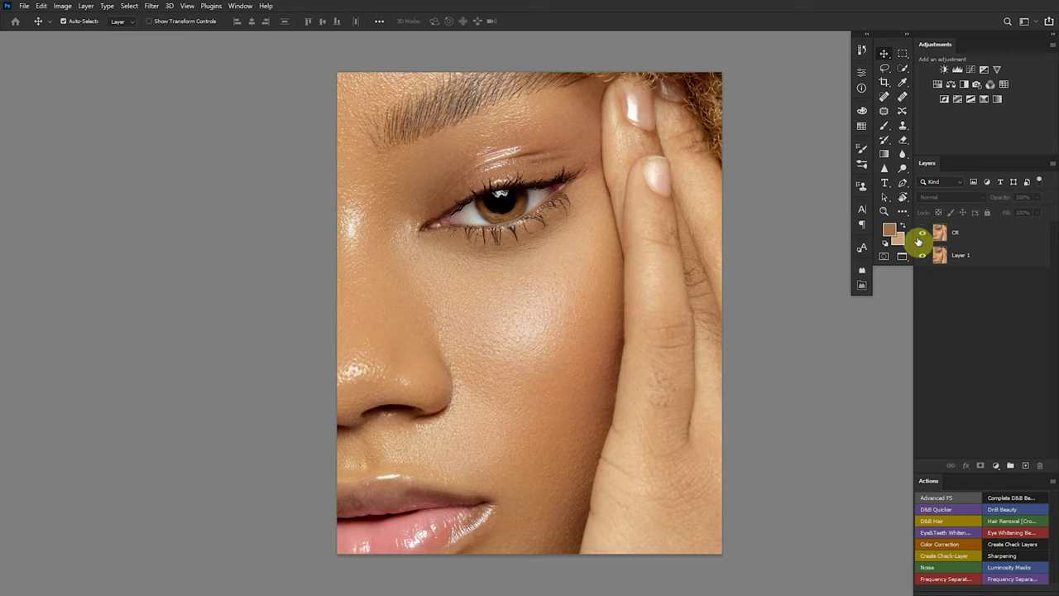
{"action": "left_click", "coordinate": [923, 235]}
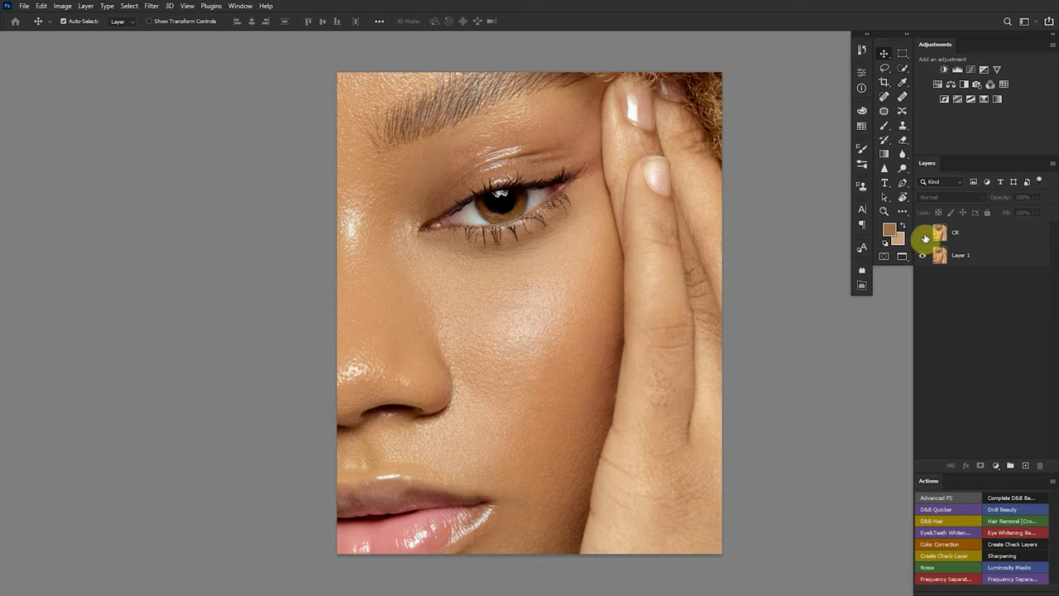
{"action": "left_click", "coordinate": [923, 235]}
{"action": "left_click", "coordinate": [923, 235]}
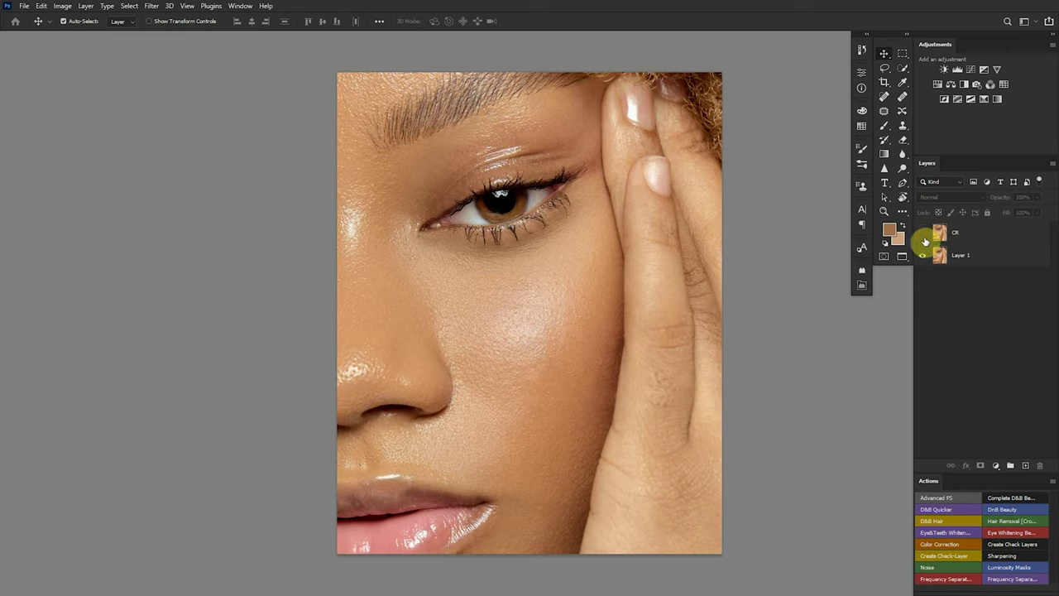
Create a new layer named DnB directly above Layer 1
{"action": "left_click", "coordinate": [970, 256]}
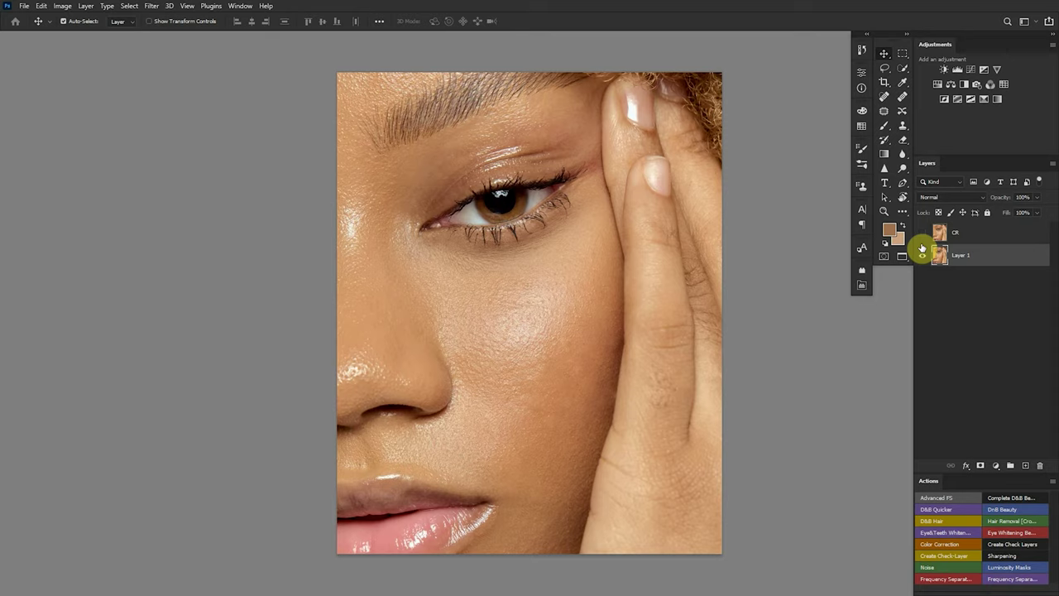
{"action": "key", "text": "ctrl+shift+n"}
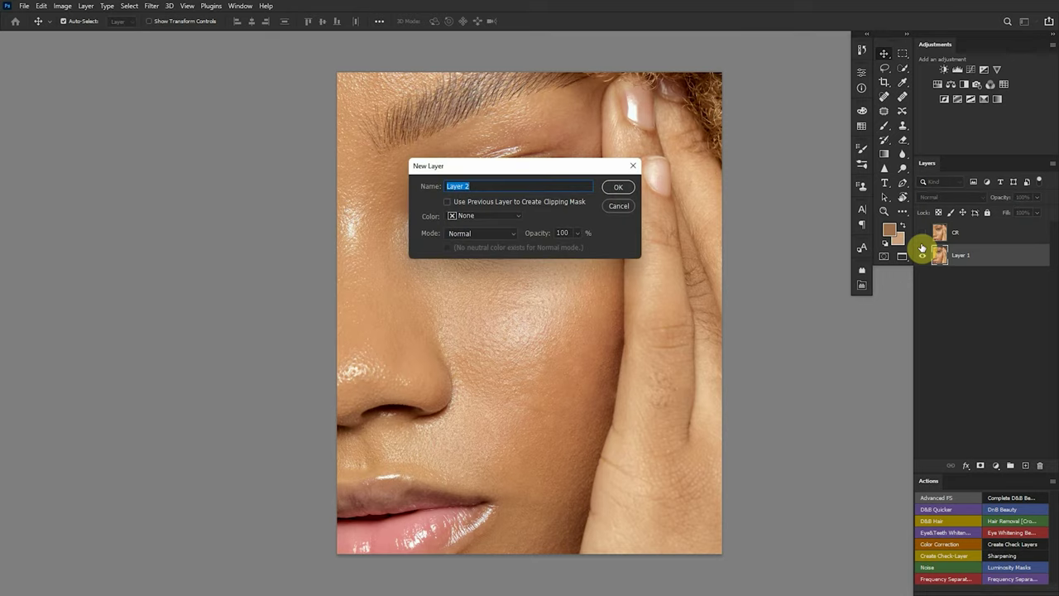
{"action": "type", "text": "DnB"}
{"action": "key", "text": "Return"}
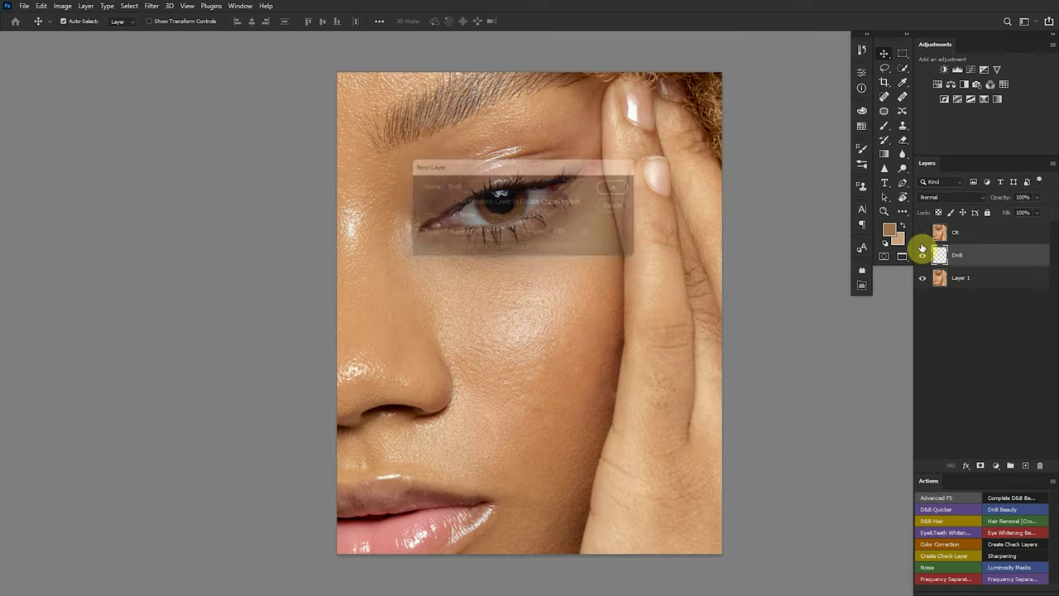
Fill the DnB layer with 50% Gray
{"action": "key", "text": "shift+F5"}
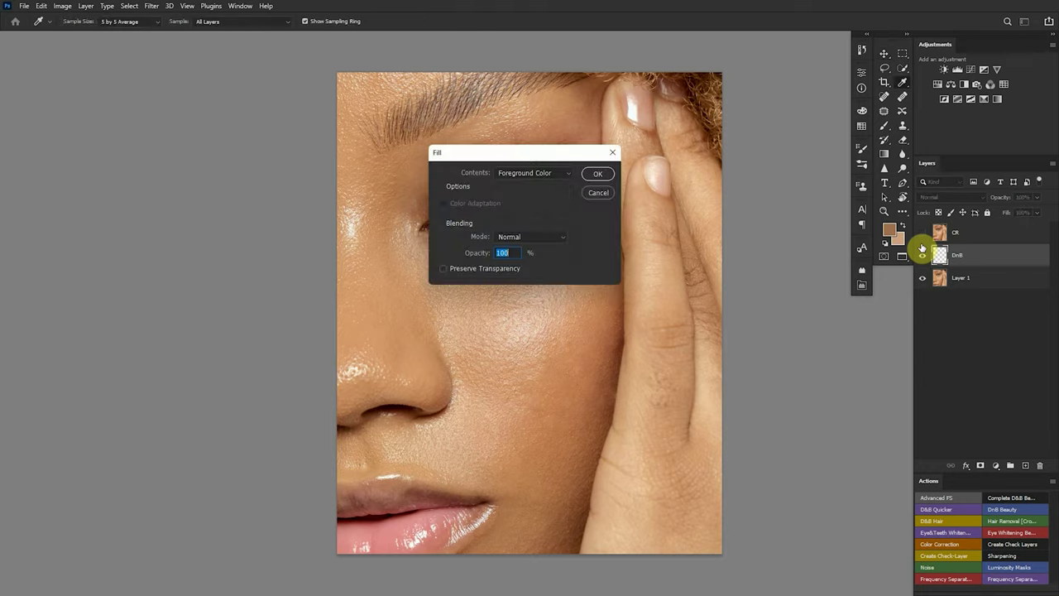
{"action": "left_click", "coordinate": [534, 173]}
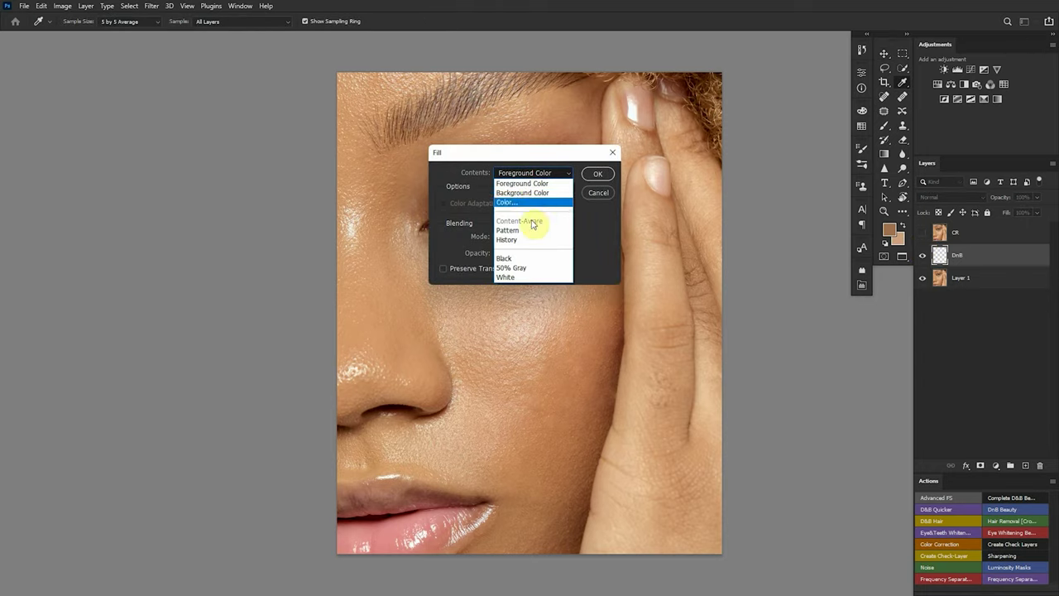
{"action": "left_click", "coordinate": [517, 268]}
{"action": "left_click", "coordinate": [597, 174]}
{"action": "key", "text": "v"}
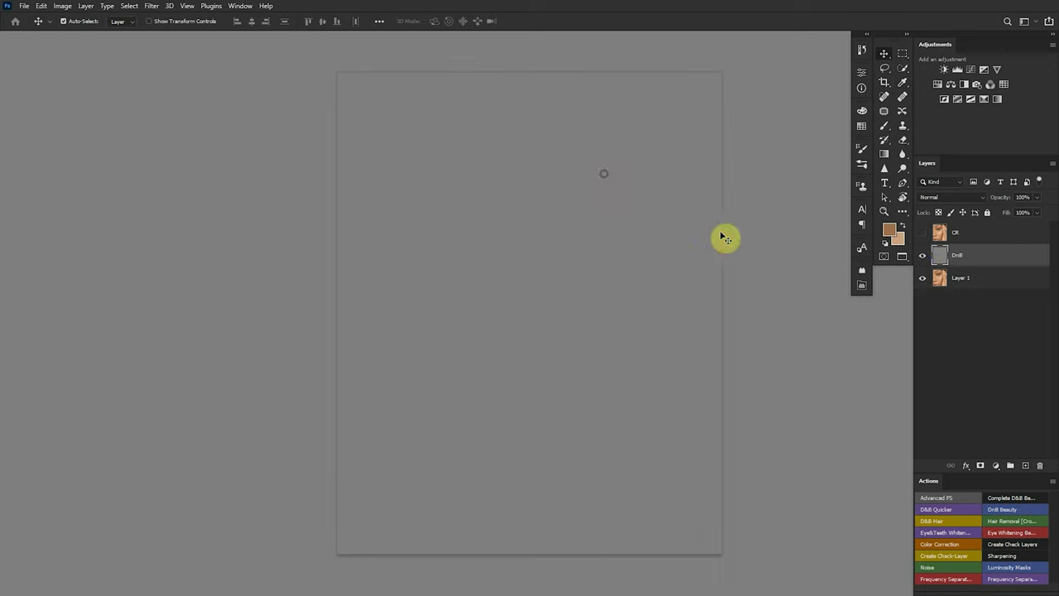
Set the DnB layer's blend mode to Soft Light and ready the Brush tool with black and white as its colours
{"action": "left_click", "coordinate": [935, 198]}
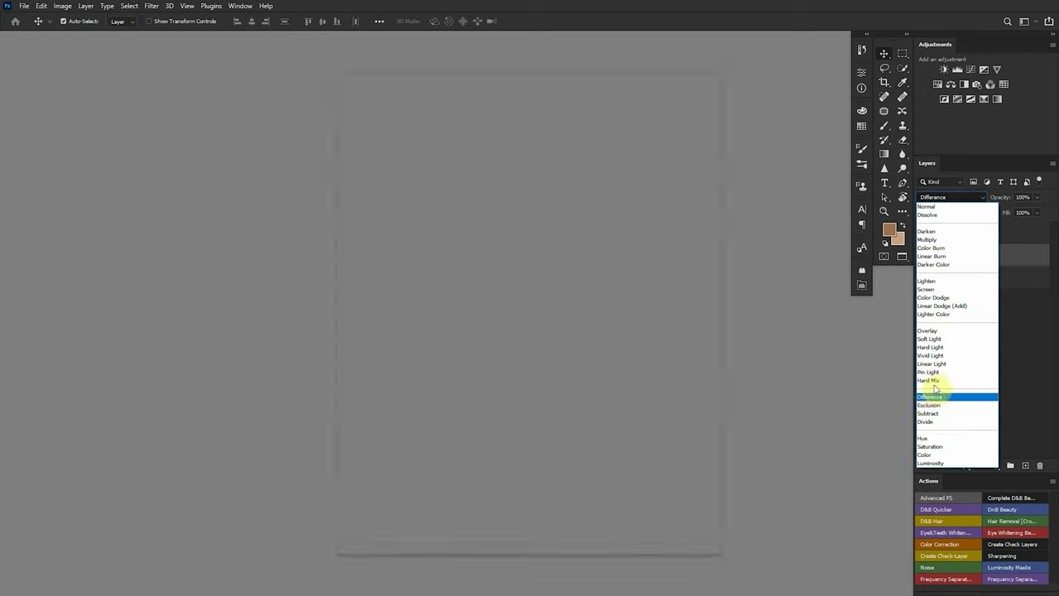
{"action": "left_click", "coordinate": [932, 340]}
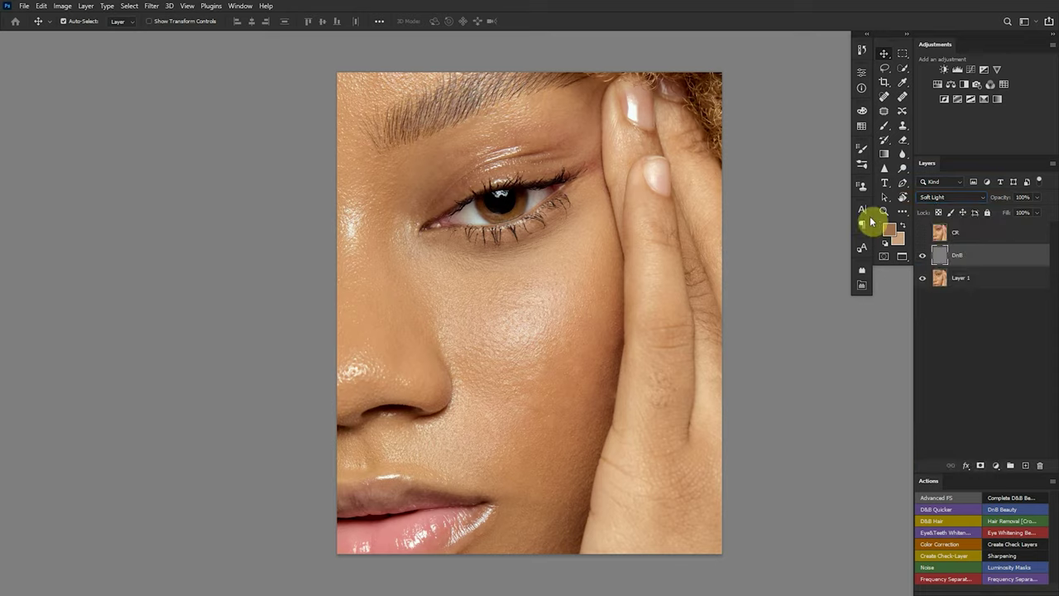
{"action": "left_click", "coordinate": [883, 126]}
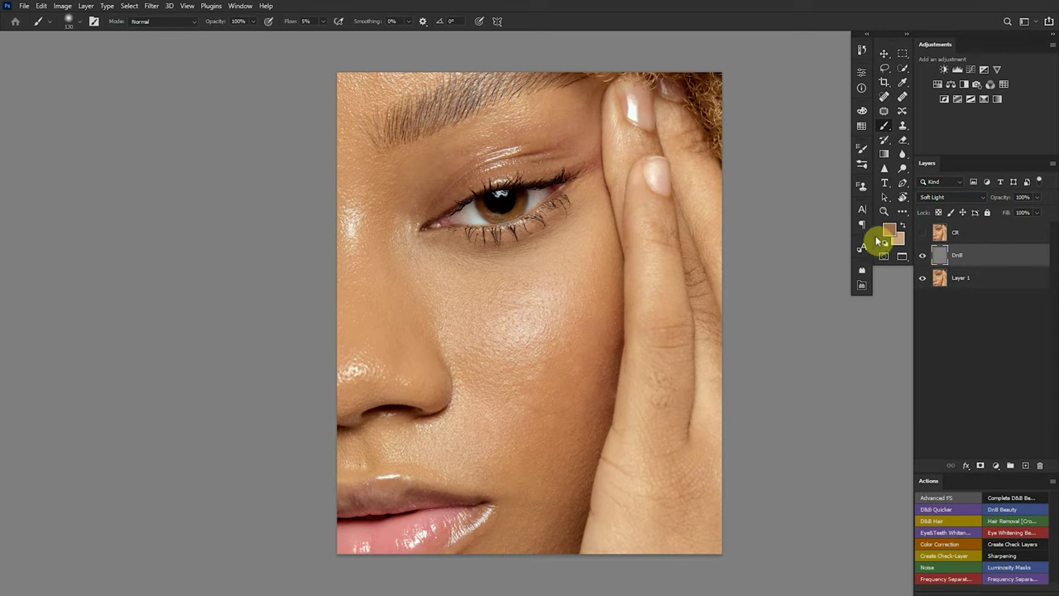
{"action": "key", "text": "x"}
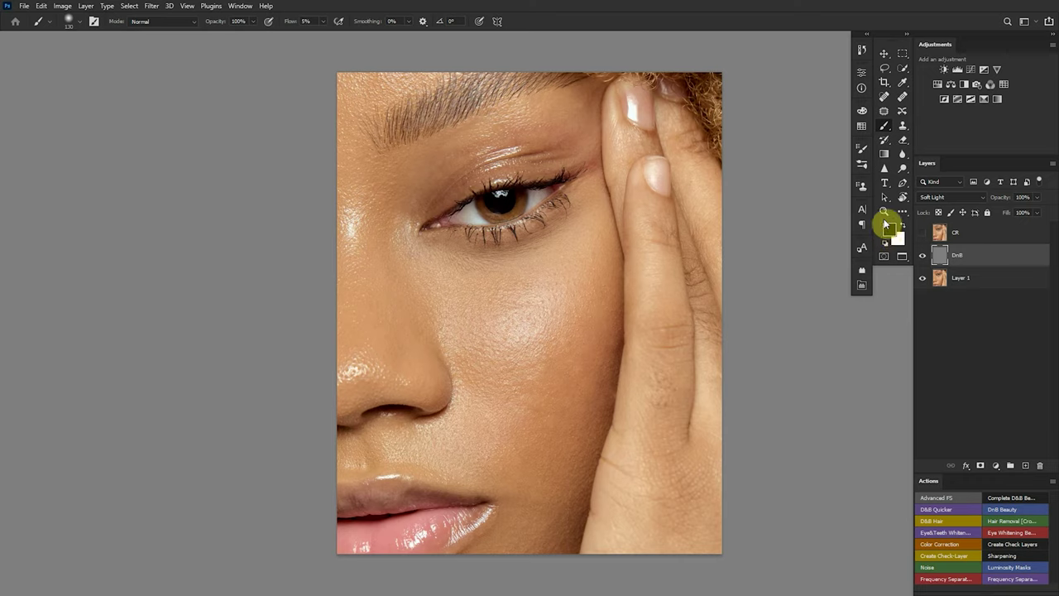
Add a black-to-white Gradient Map adjustment layer above DnB and set the gradient's smoothness to 0%
{"action": "left_click", "coordinate": [997, 100]}
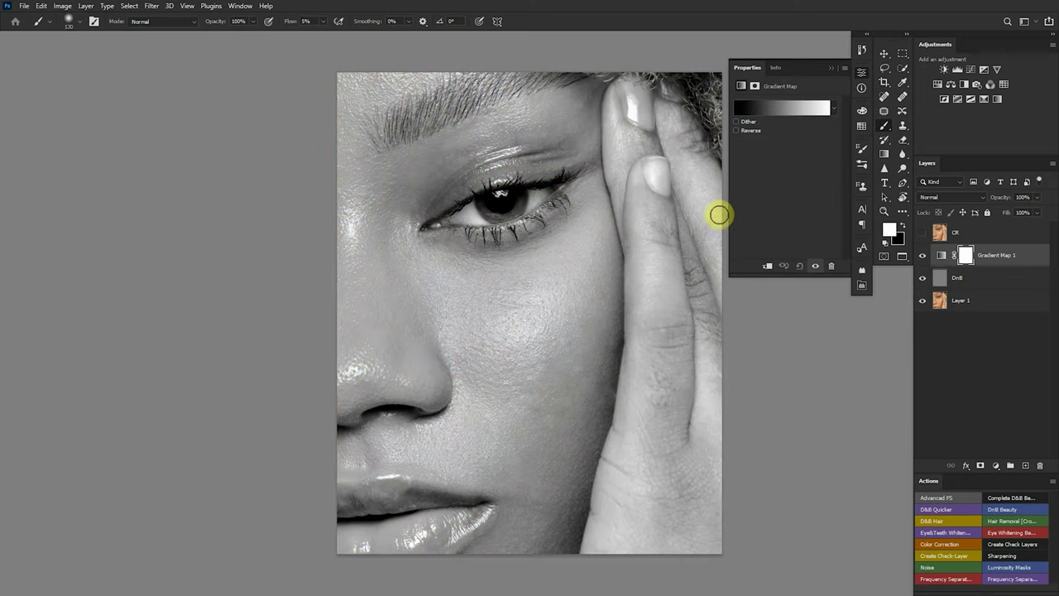
{"action": "left_click", "coordinate": [772, 109]}
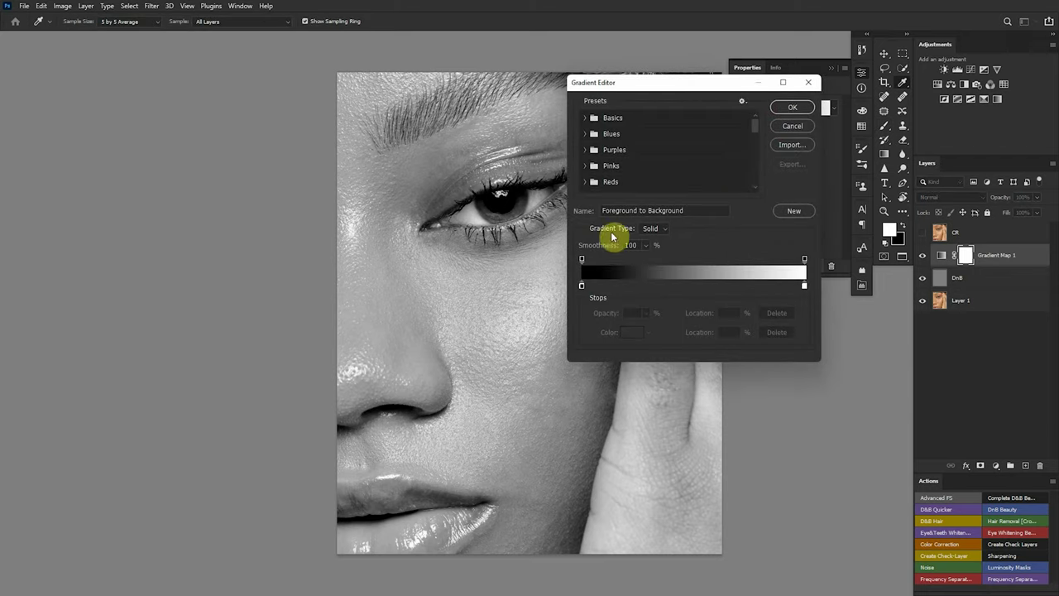
{"action": "left_click_drag", "start_coordinate": [610, 243], "coordinate": [508, 237]}
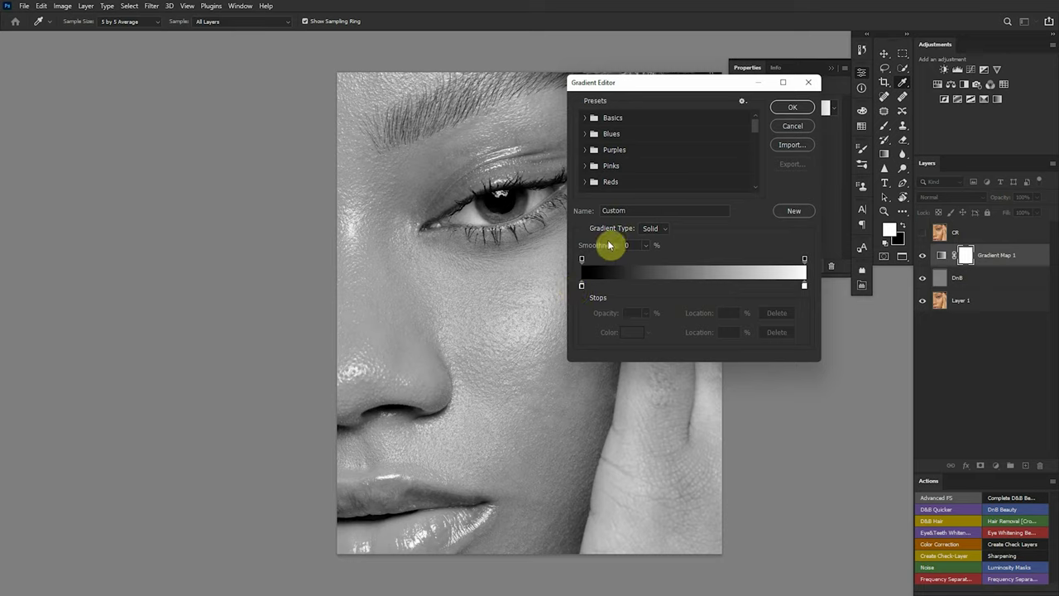
{"action": "left_click_drag", "start_coordinate": [610, 245], "coordinate": [695, 253]}
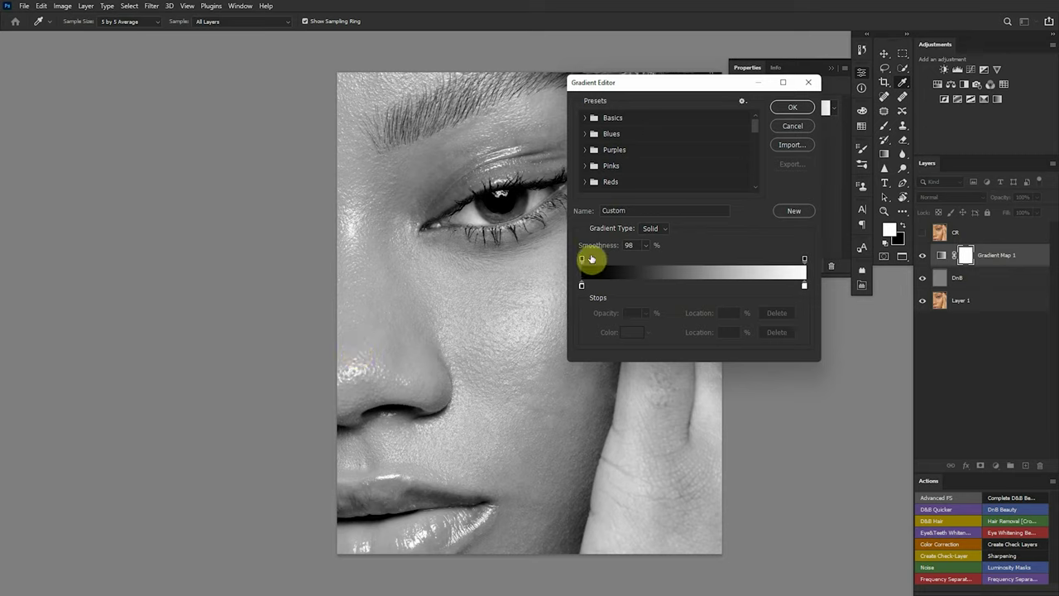
{"action": "left_click_drag", "start_coordinate": [613, 246], "coordinate": [496, 246]}
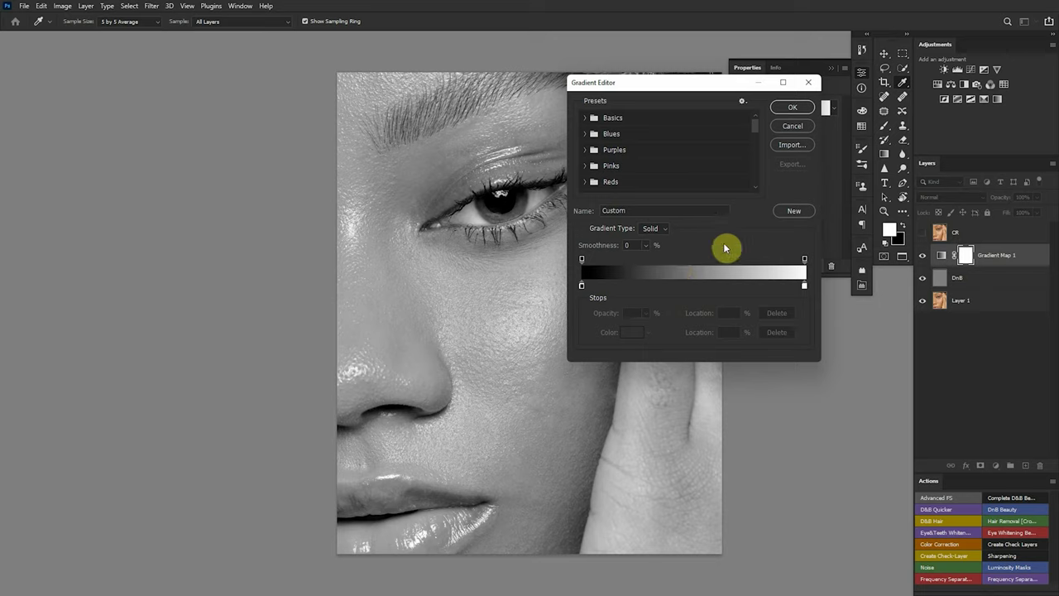
{"action": "left_click", "coordinate": [793, 108]}
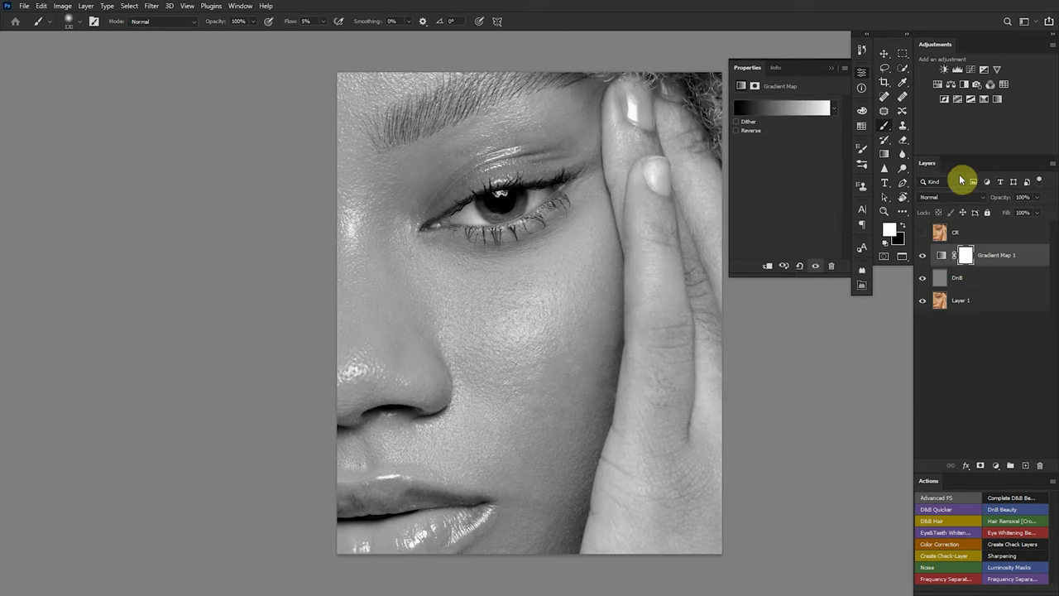
Add a Curves adjustment layer above the Gradient Map and pull the curve's midpoint down to darken the midtones
{"action": "left_click", "coordinate": [971, 71]}
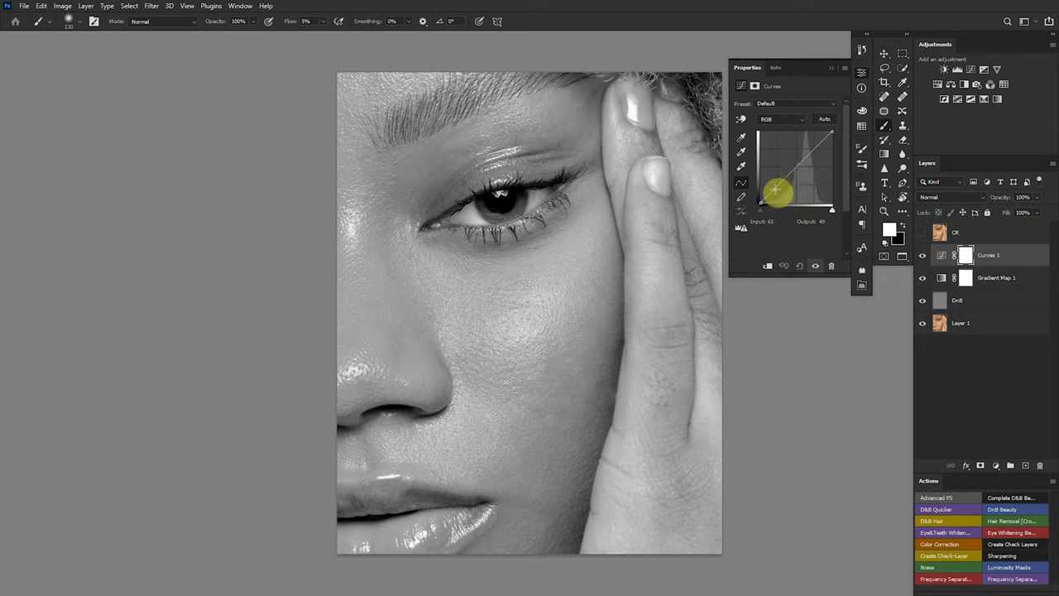
{"action": "left_click", "coordinate": [797, 169]}
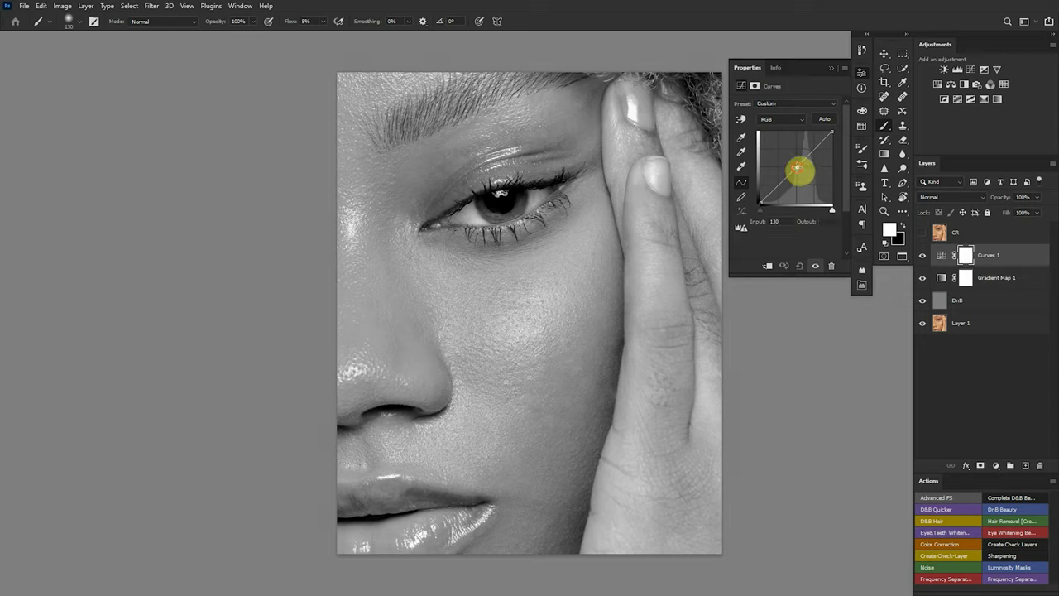
{"action": "left_click_drag", "start_coordinate": [797, 169], "coordinate": [802, 174]}
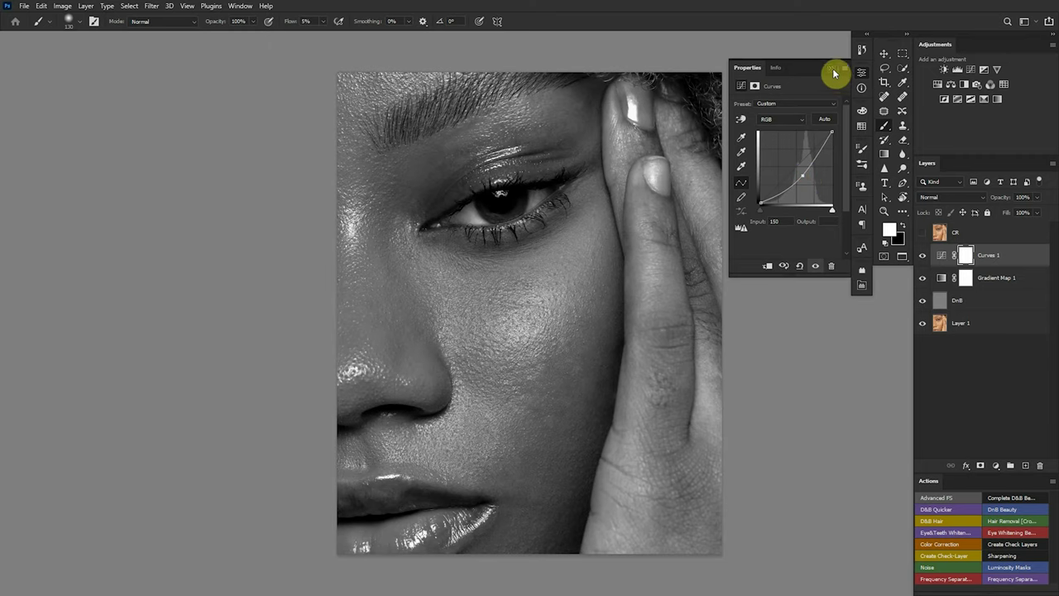
{"action": "left_click", "coordinate": [831, 68]}
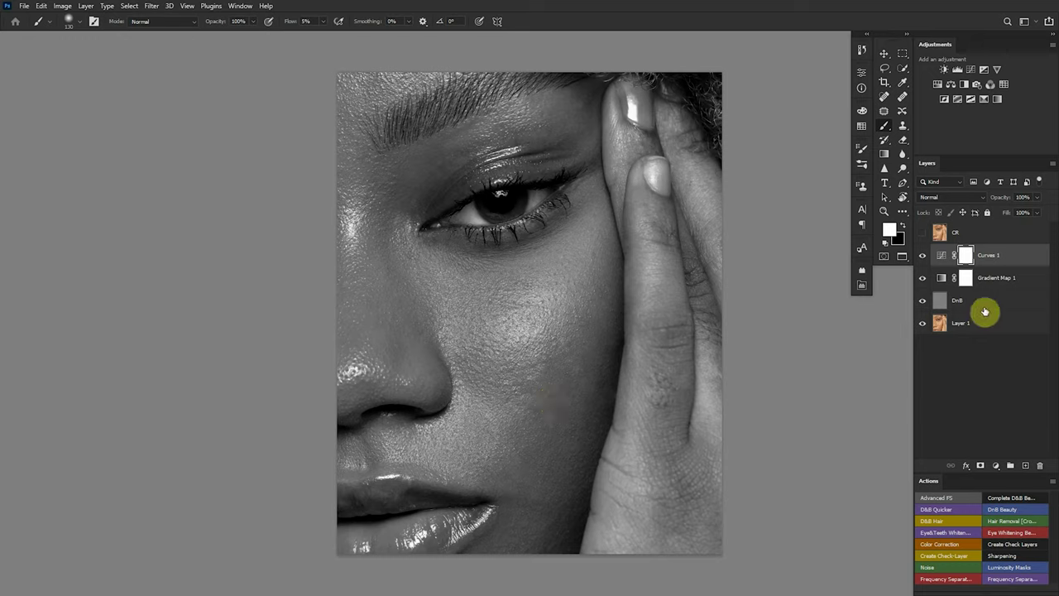
Group the Curves and Gradient Map adjustment layers and name the group "VA !"
{"action": "left_click", "coordinate": [1008, 283], "text": "shift"}
{"action": "key", "text": "ctrl+g"}
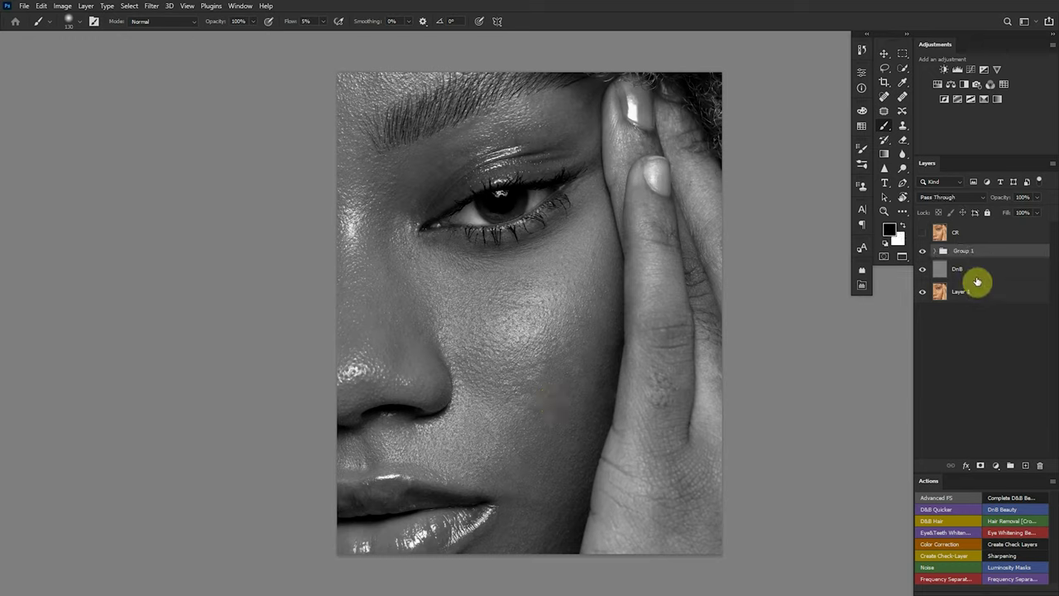
{"action": "double_click", "coordinate": [963, 250]}
{"action": "type", "text": "VA"}
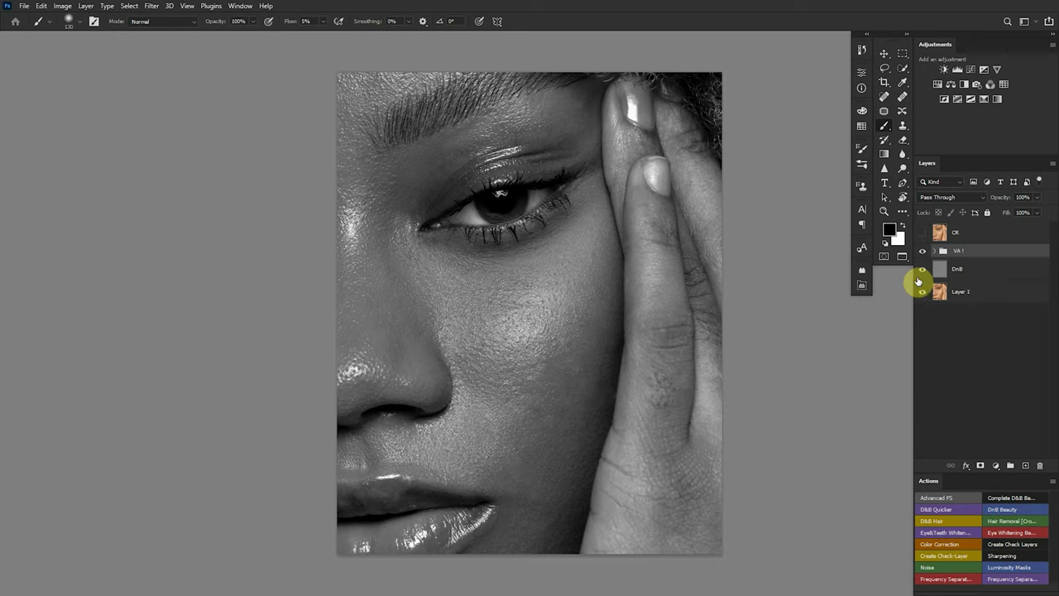
Select the DnB layer and set the soft round brush's hardness to 0%
{"action": "left_click", "coordinate": [941, 278]}
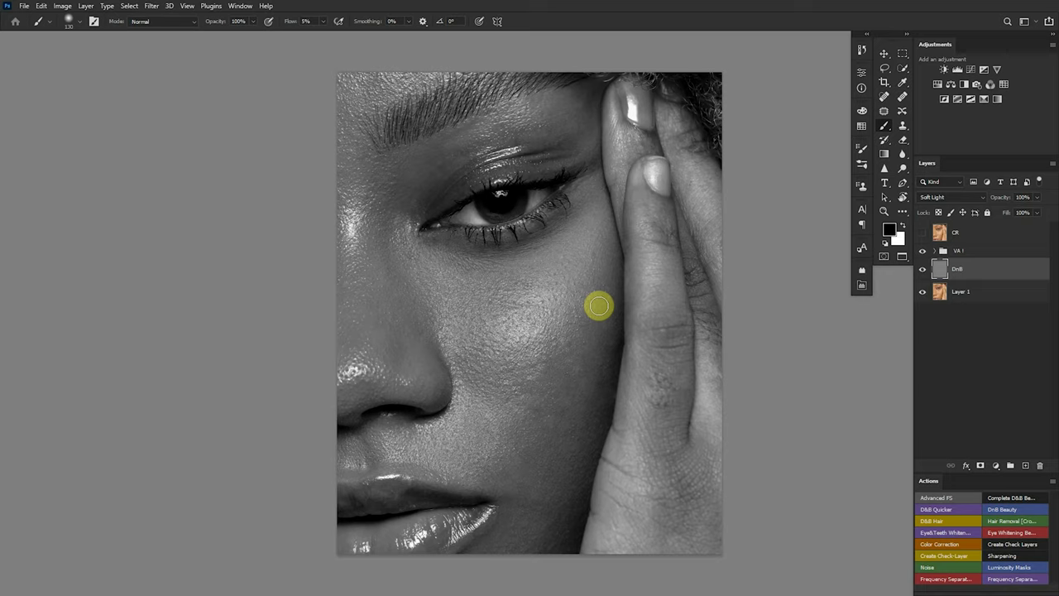
{"action": "mouse_move", "coordinate": [501, 231]}
{"action": "left_mouse_down"}
{"action": "mouse_move", "coordinate": [478, 256]}
{"action": "mouse_move", "coordinate": [468, 224]}
{"action": "mouse_move", "coordinate": [404, 208]}
{"action": "mouse_move", "coordinate": [354, 211]}
{"action": "left_mouse_up"}
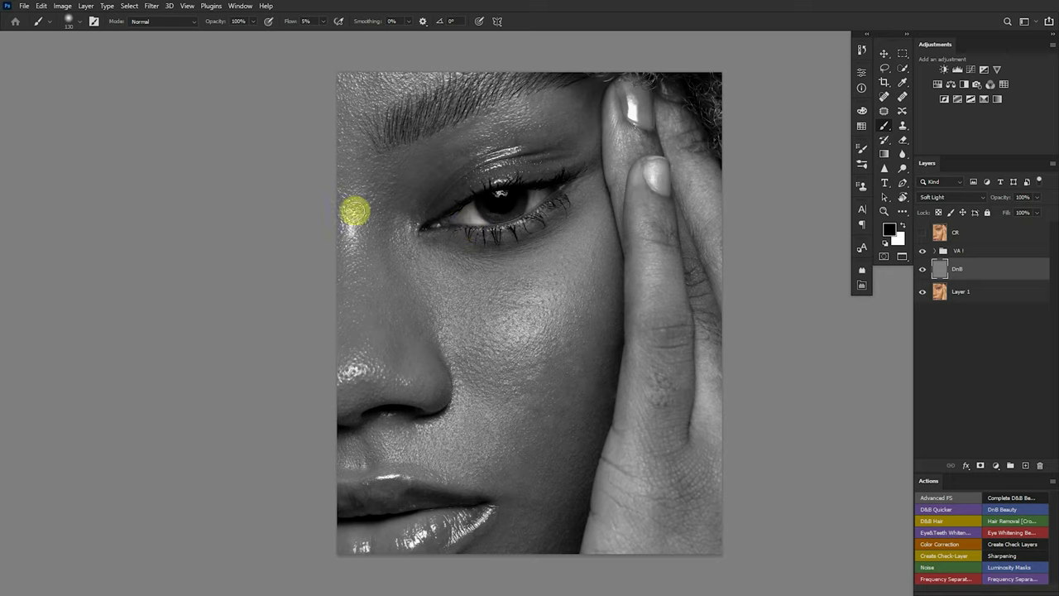
{"action": "right_click", "coordinate": [439, 243]}
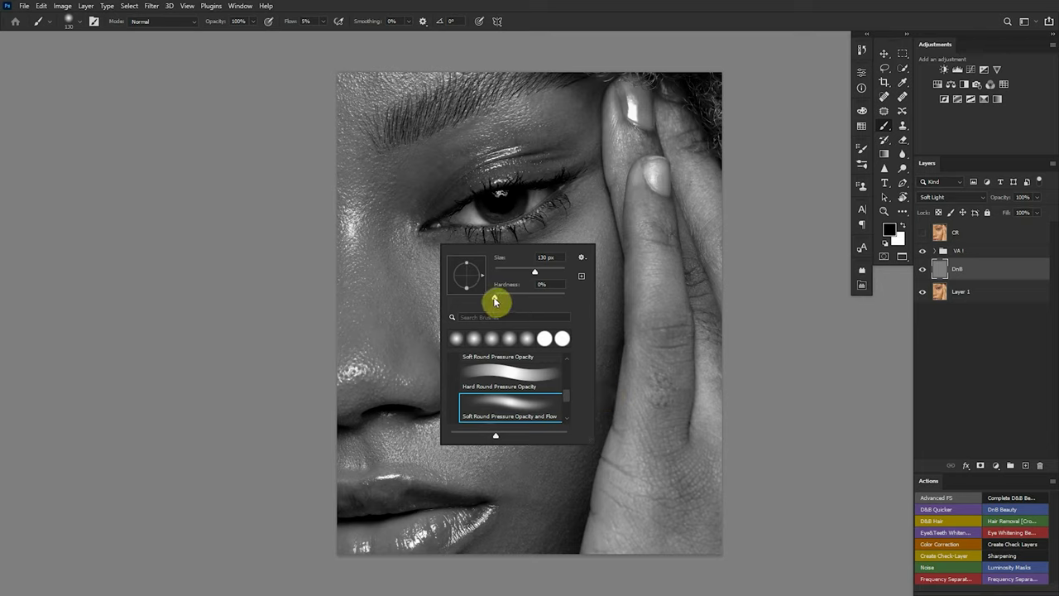
{"action": "mouse_move", "coordinate": [495, 298]}
{"action": "left_mouse_down"}
{"action": "mouse_move", "coordinate": [473, 301]}
{"action": "mouse_move", "coordinate": [479, 289]}
{"action": "left_mouse_up"}
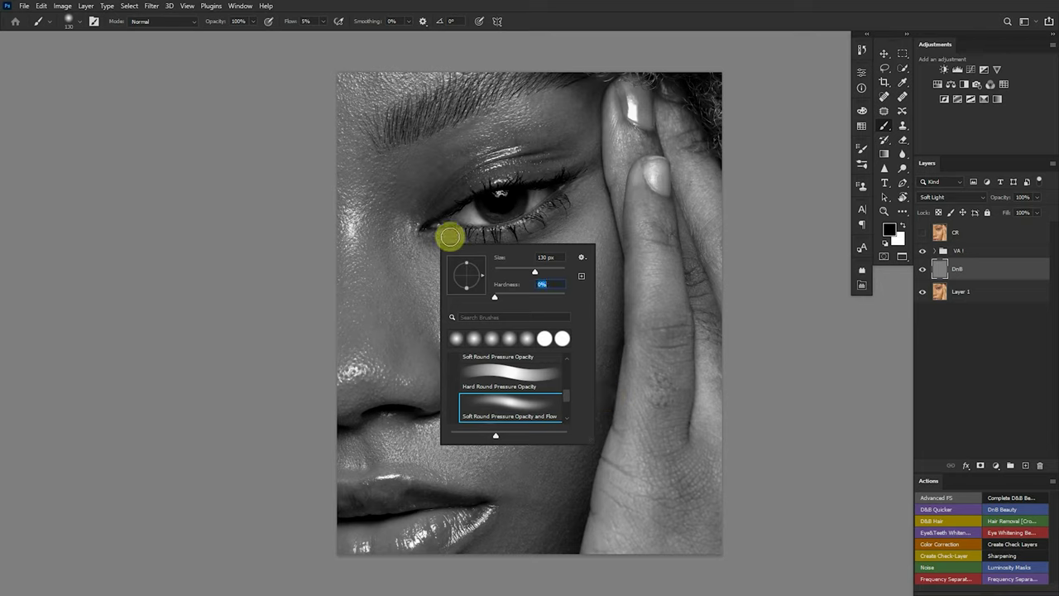
{"action": "key", "text": "Return"}
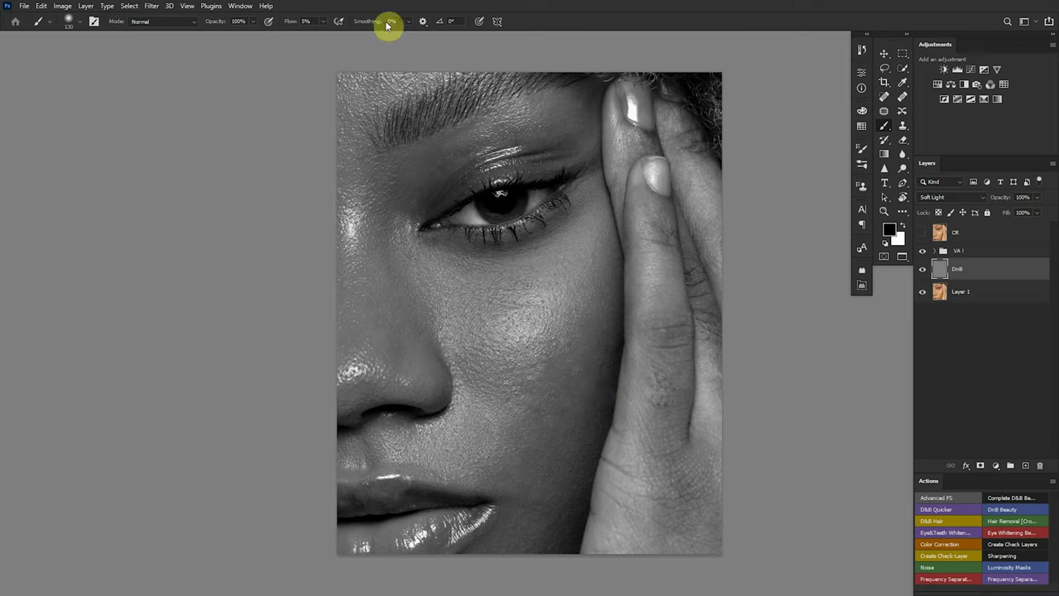
Set the brush's smoothing to 10% and its flow to 1%
{"action": "left_click", "coordinate": [389, 21]}
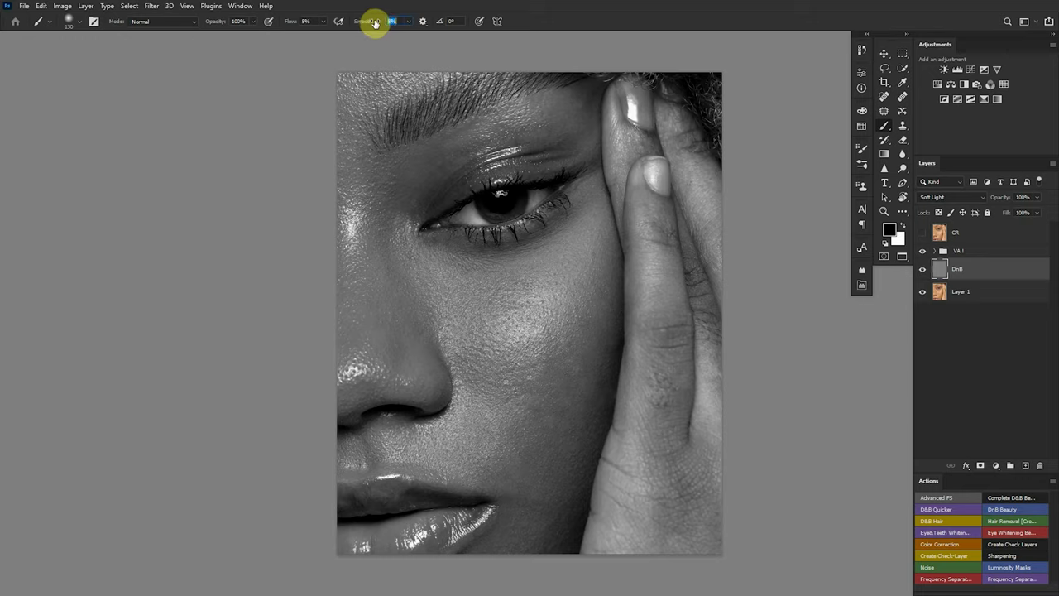
{"action": "type", "text": "10"}
{"action": "key", "text": "Return"}
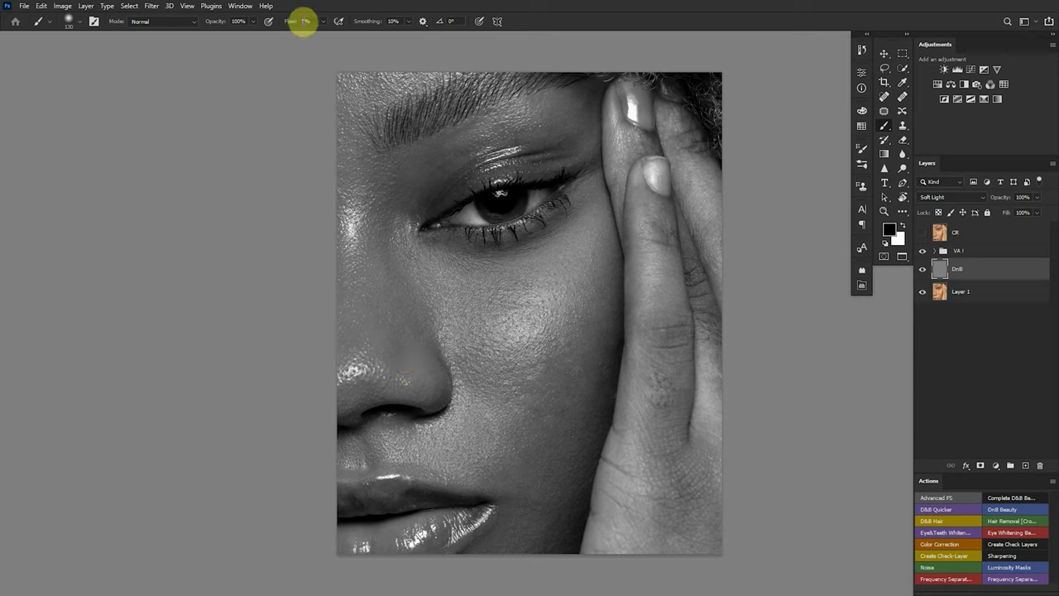
{"action": "left_click", "coordinate": [304, 22]}
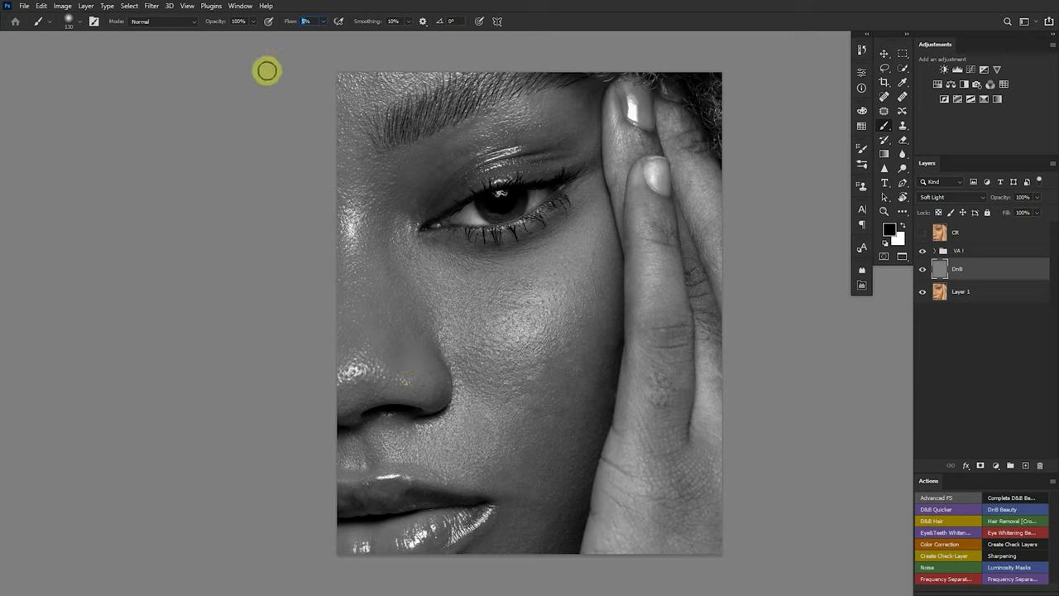
{"action": "type", "text": "3"}
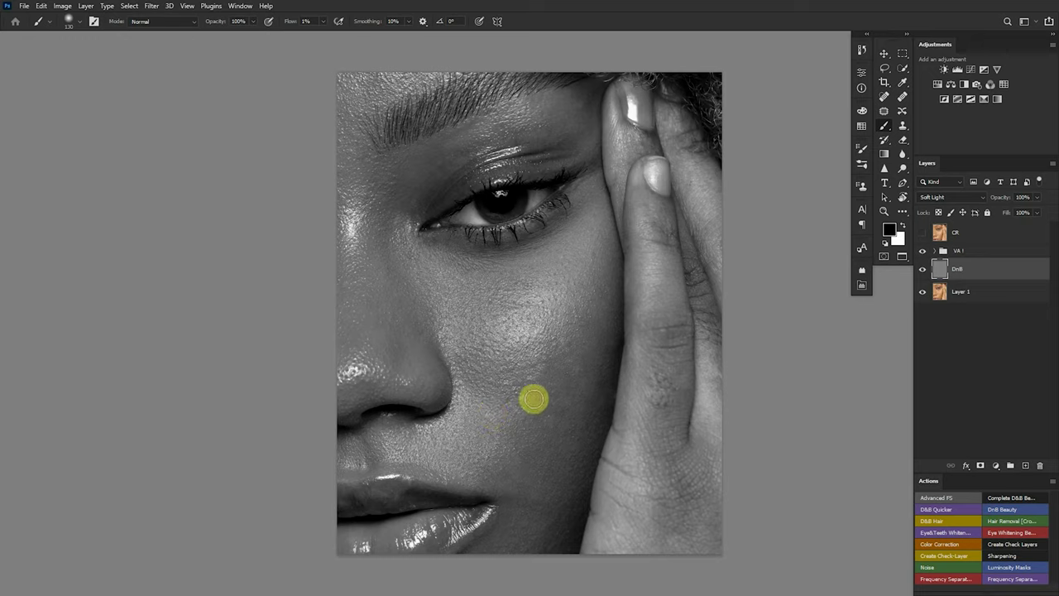
Dodge the dark patches beside the corner of the mouth in white, reducing the brush size to 50 for the finer strokes
{"action": "key", "text": "x"}
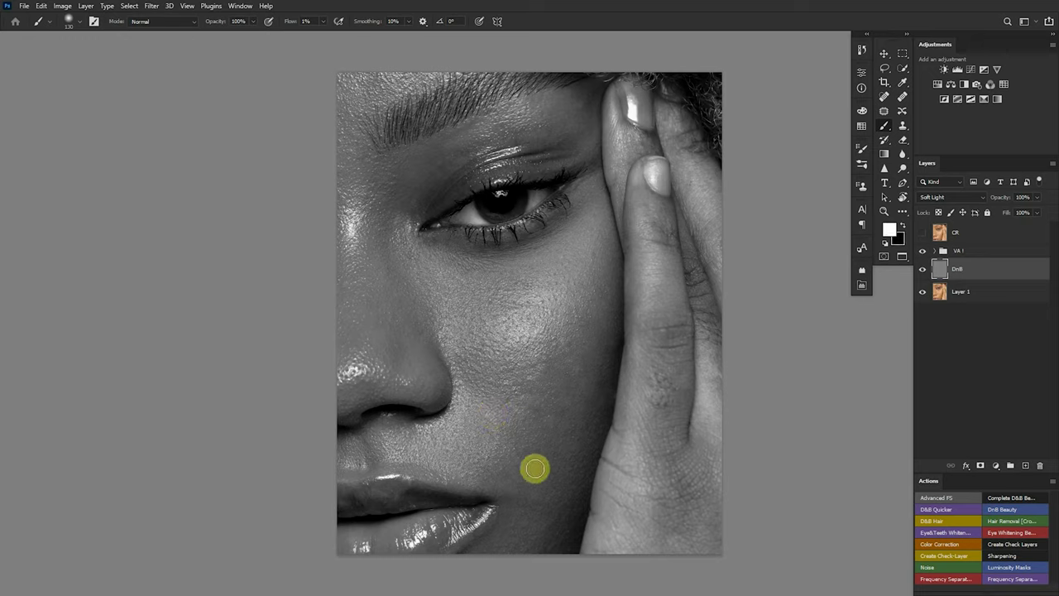
{"action": "scroll", "coordinate": [593, 435], "scroll_direction": "down", "scroll_amount": 3}
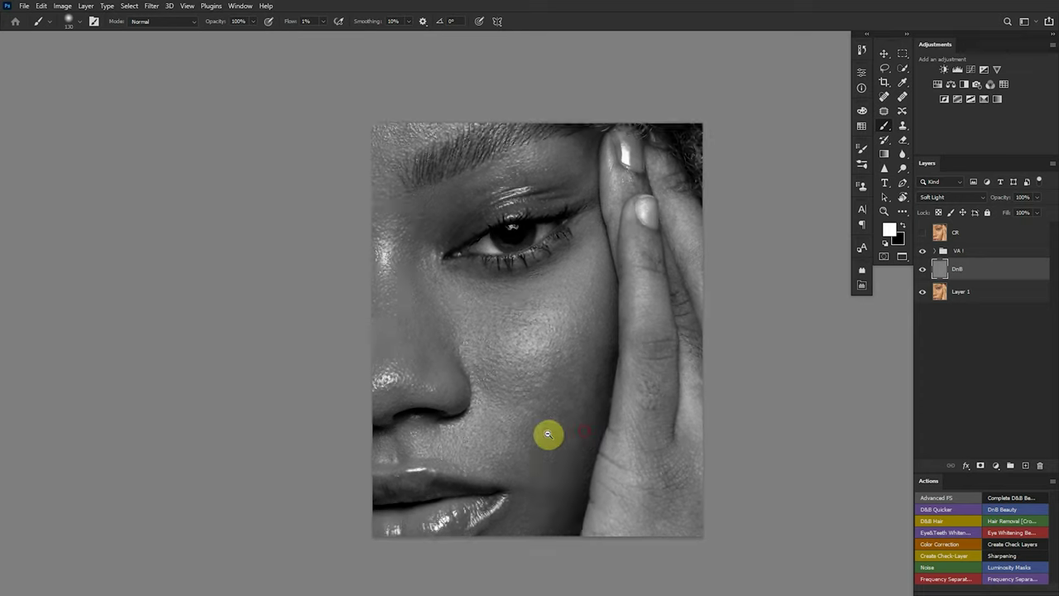
{"action": "left_click_drag", "start_coordinate": [541, 436], "coordinate": [546, 372]}
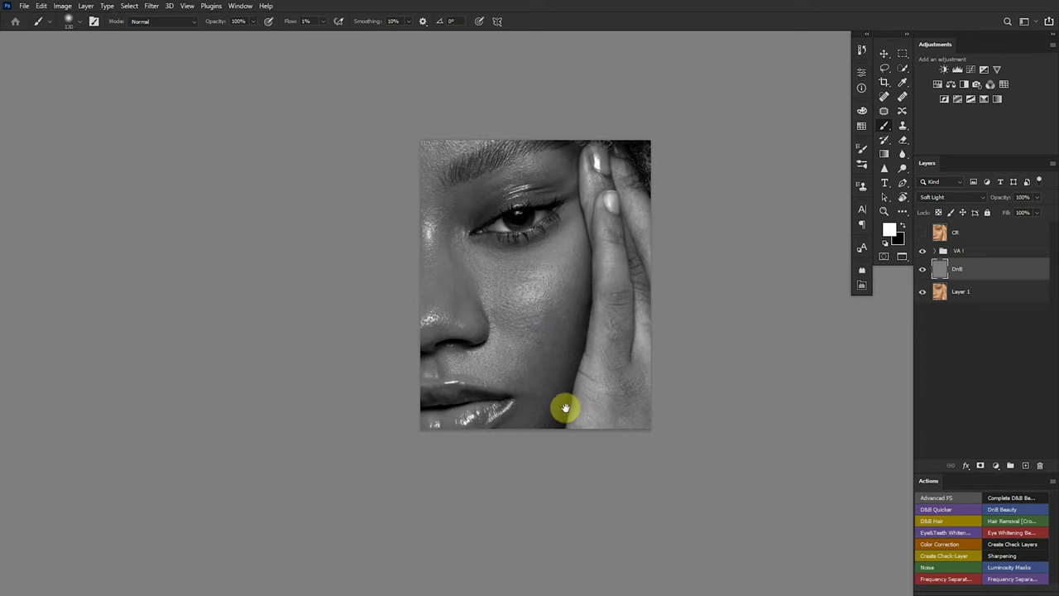
{"action": "scroll", "coordinate": [565, 407], "scroll_direction": "up", "scroll_amount": 3}
{"action": "scroll", "coordinate": [579, 381], "scroll_direction": "down", "scroll_amount": 1}
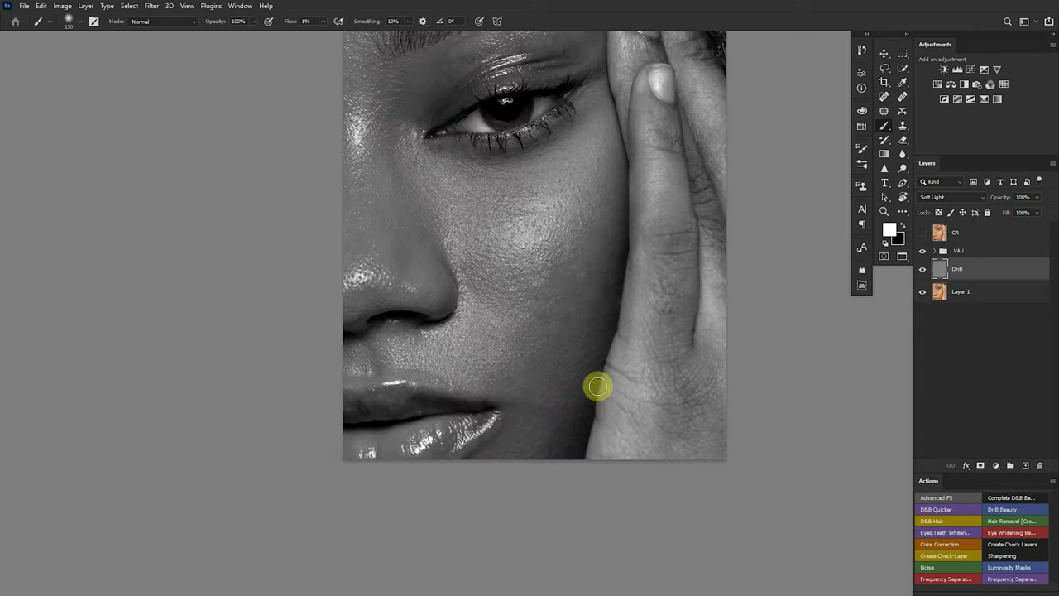
{"action": "scroll", "coordinate": [521, 407], "scroll_direction": "up", "scroll_amount": 2}
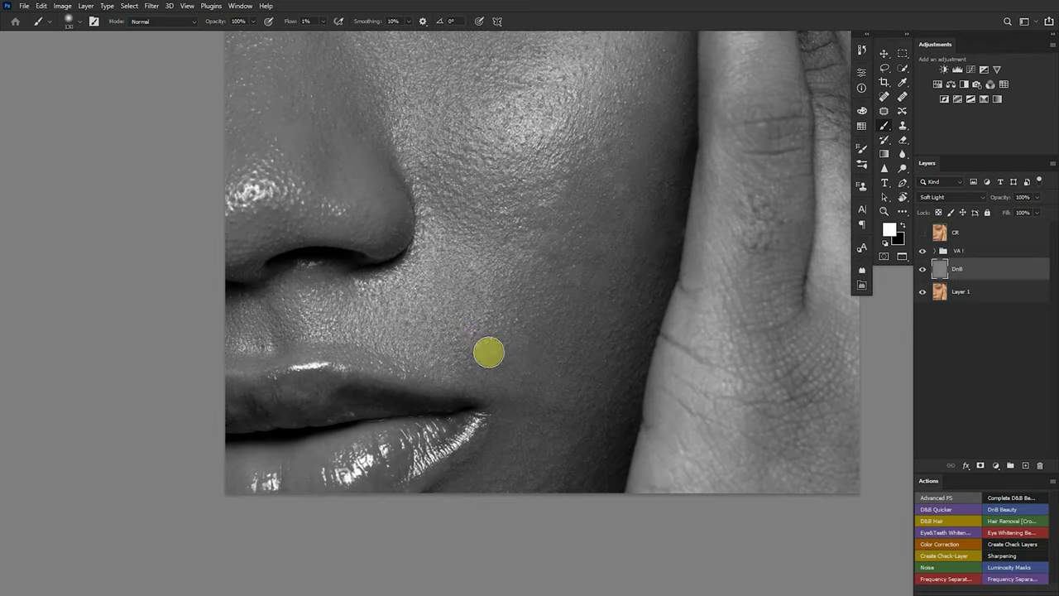
{"action": "scroll", "coordinate": [568, 372], "scroll_direction": "down", "scroll_amount": 2}
{"action": "scroll", "coordinate": [537, 390], "scroll_direction": "up", "scroll_amount": 3}
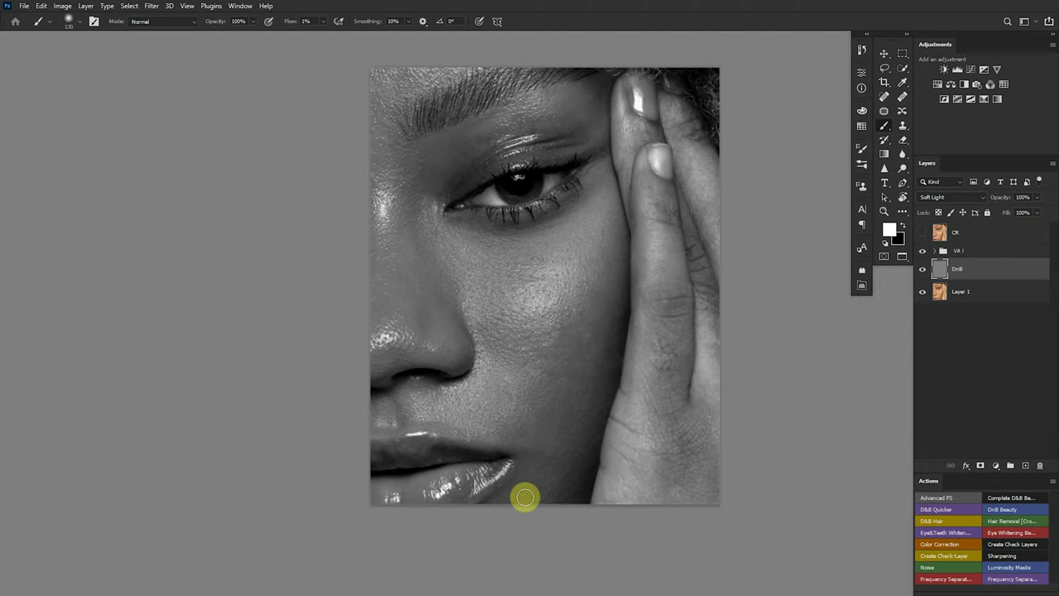
{"action": "left_click", "coordinate": [546, 452], "text": "ctrl"}
{"action": "left_click", "coordinate": [563, 454], "text": "ctrl"}
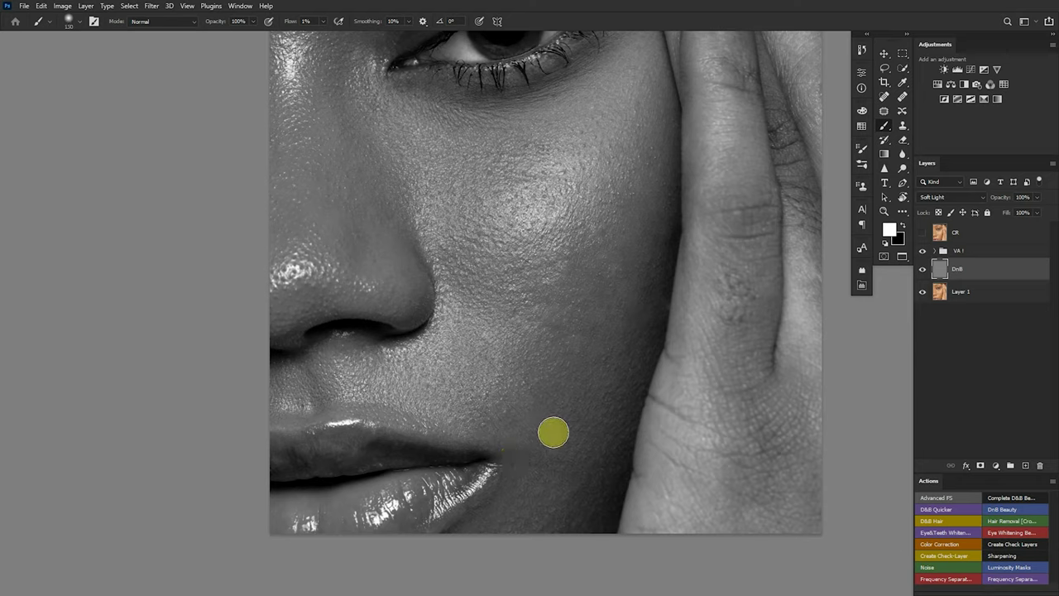
{"action": "left_click_drag", "start_coordinate": [551, 433], "coordinate": [527, 448]}
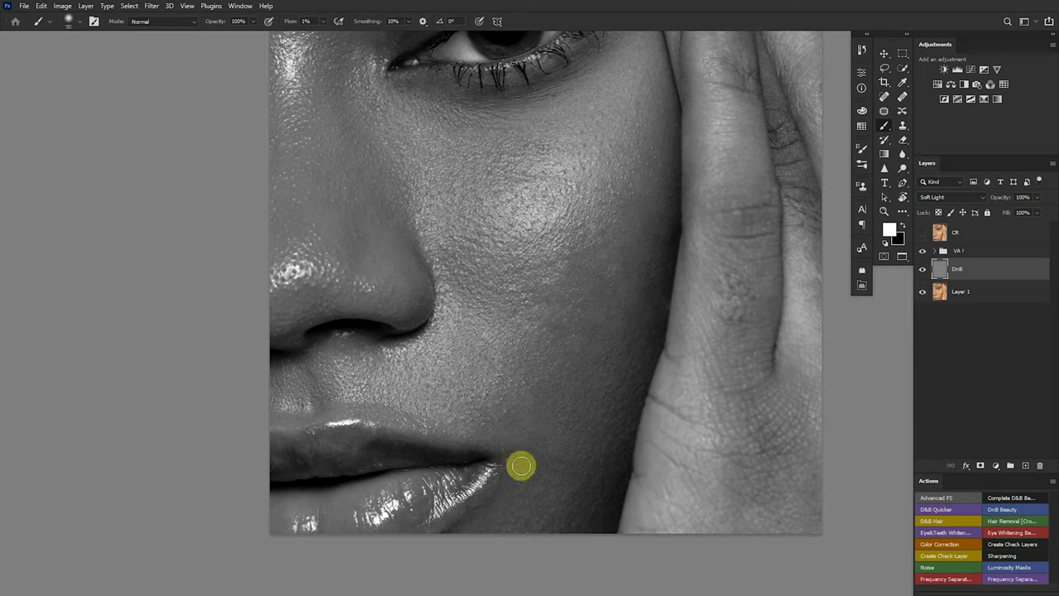
{"action": "left_click_drag", "start_coordinate": [519, 457], "coordinate": [484, 436]}
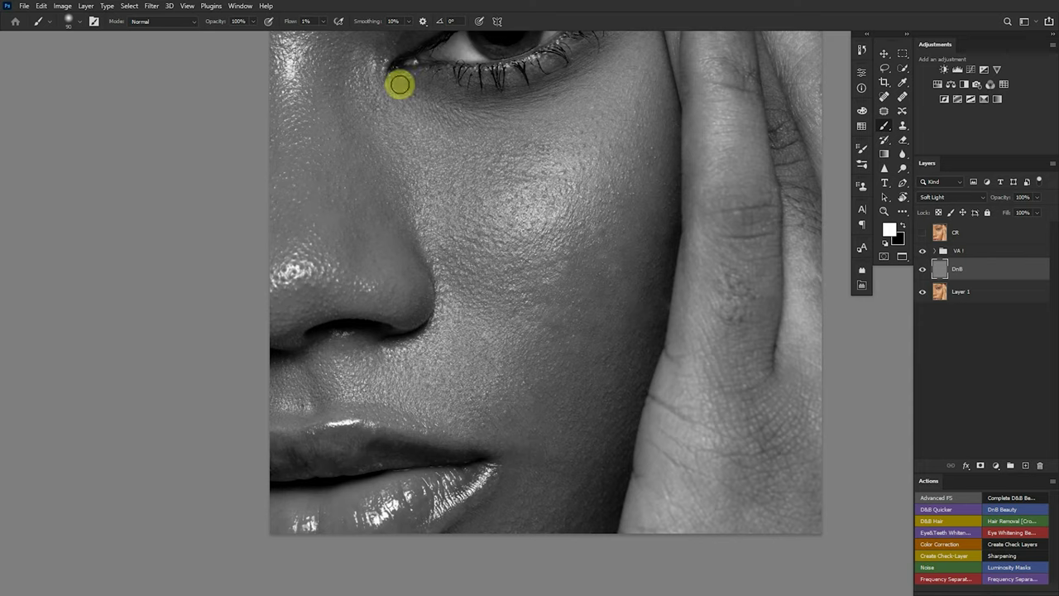
{"action": "left_click_drag", "start_coordinate": [543, 451], "coordinate": [517, 460]}
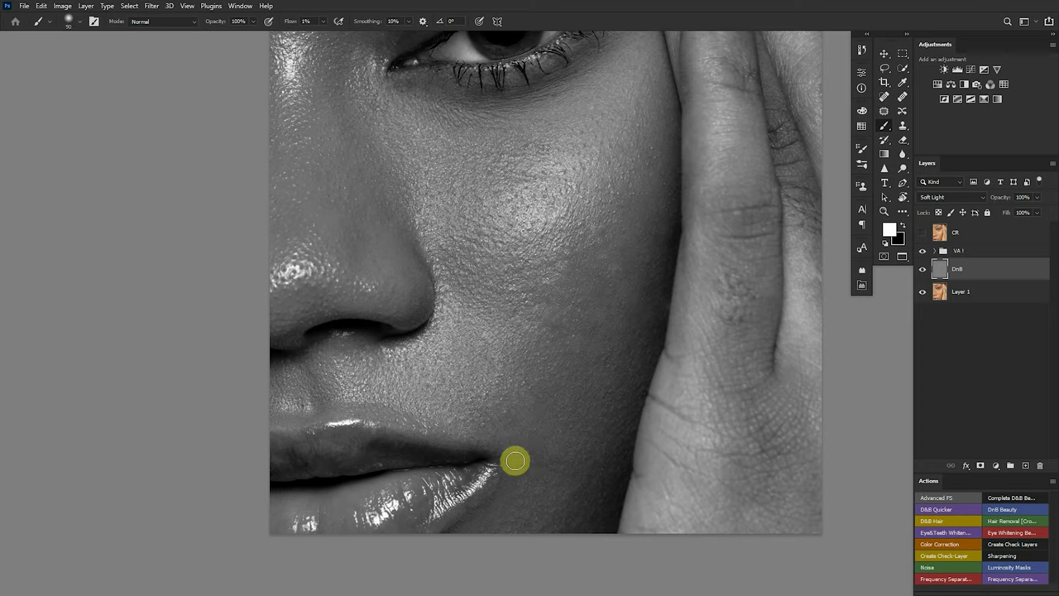
{"action": "left_click_drag", "start_coordinate": [549, 453], "coordinate": [533, 436]}
{"action": "mouse_move", "coordinate": [536, 479]}
{"action": "left_mouse_down"}
{"action": "mouse_move", "coordinate": [561, 461]}
{"action": "mouse_move", "coordinate": [532, 466]}
{"action": "left_mouse_up"}
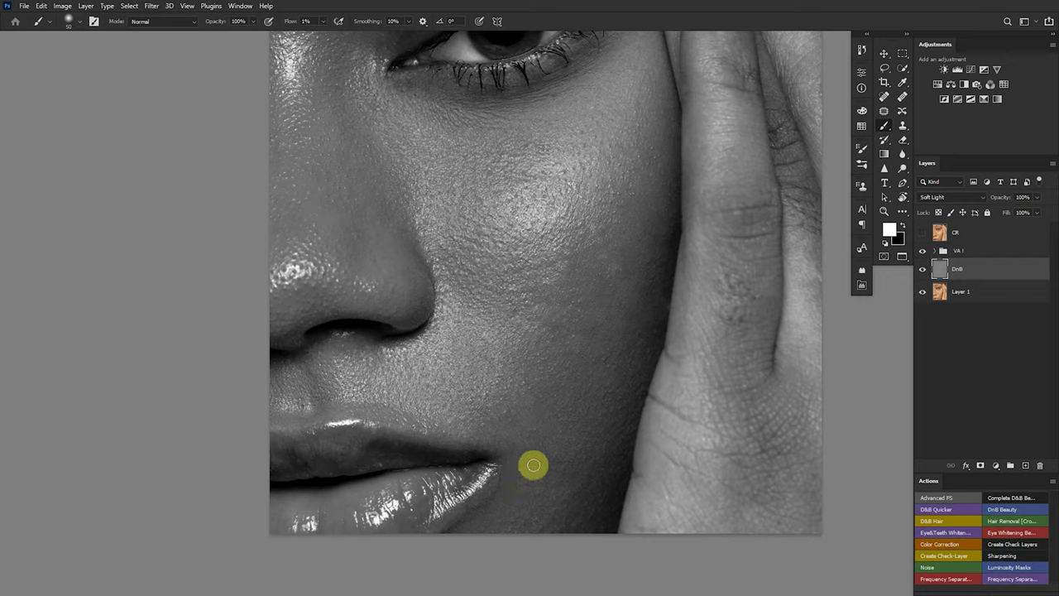
Toggle the DnB layer's visibility to compare the mouth corner before and after dodging
{"action": "left_click", "coordinate": [935, 291]}
{"action": "left_click", "coordinate": [923, 273]}
{"action": "mouse_move", "coordinate": [504, 472]}
{"action": "left_mouse_down"}
{"action": "mouse_move", "coordinate": [548, 450]}
{"action": "mouse_move", "coordinate": [516, 447]}
{"action": "mouse_move", "coordinate": [547, 469]}
{"action": "mouse_move", "coordinate": [561, 463]}
{"action": "mouse_move", "coordinate": [523, 460]}
{"action": "mouse_move", "coordinate": [493, 504]}
{"action": "mouse_move", "coordinate": [474, 512]}
{"action": "mouse_move", "coordinate": [596, 483]}
{"action": "mouse_move", "coordinate": [585, 478]}
{"action": "mouse_move", "coordinate": [569, 500]}
{"action": "mouse_move", "coordinate": [594, 473]}
{"action": "mouse_move", "coordinate": [918, 278]}
{"action": "left_mouse_up"}
{"action": "left_click", "coordinate": [923, 271]}
Dodge and burn the uneven tones along the lower jaw beside the hand, checking the portrait in color without the VA ! group
{"action": "scroll", "coordinate": [588, 359], "scroll_direction": "down", "scroll_amount": 5}
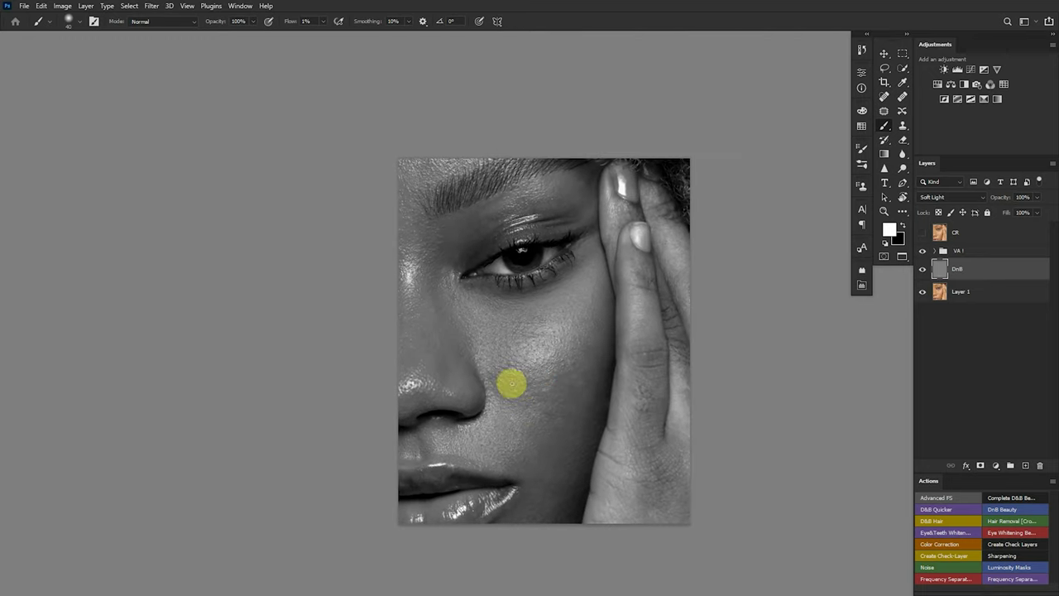
{"action": "scroll", "coordinate": [579, 406], "scroll_direction": "up", "scroll_amount": 3}
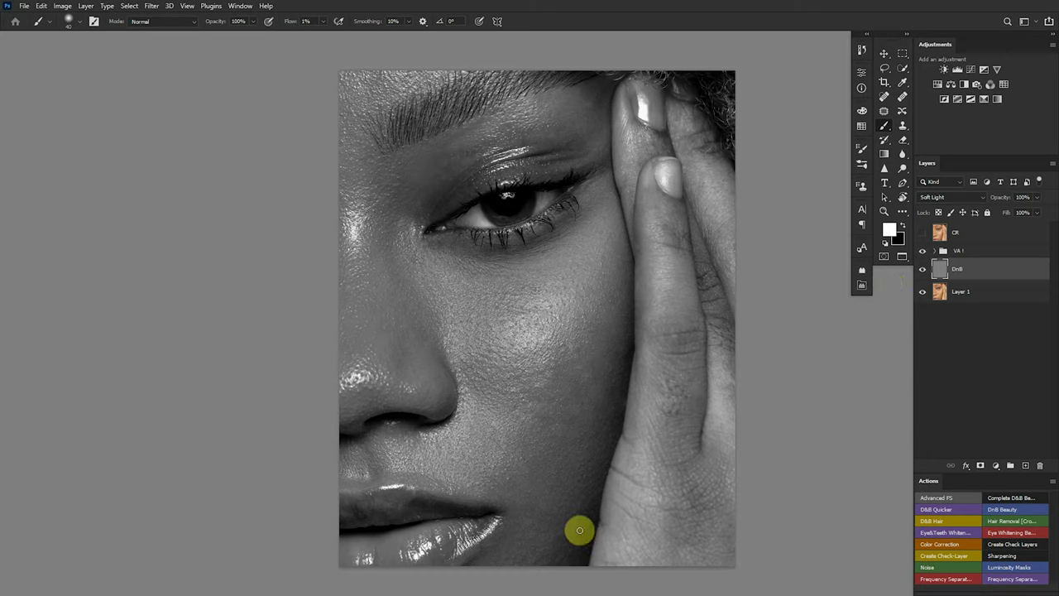
{"action": "mouse_move", "coordinate": [567, 521]}
{"action": "left_mouse_down"}
{"action": "mouse_move", "coordinate": [579, 508]}
{"action": "mouse_move", "coordinate": [560, 529]}
{"action": "mouse_move", "coordinate": [609, 527]}
{"action": "left_mouse_up"}
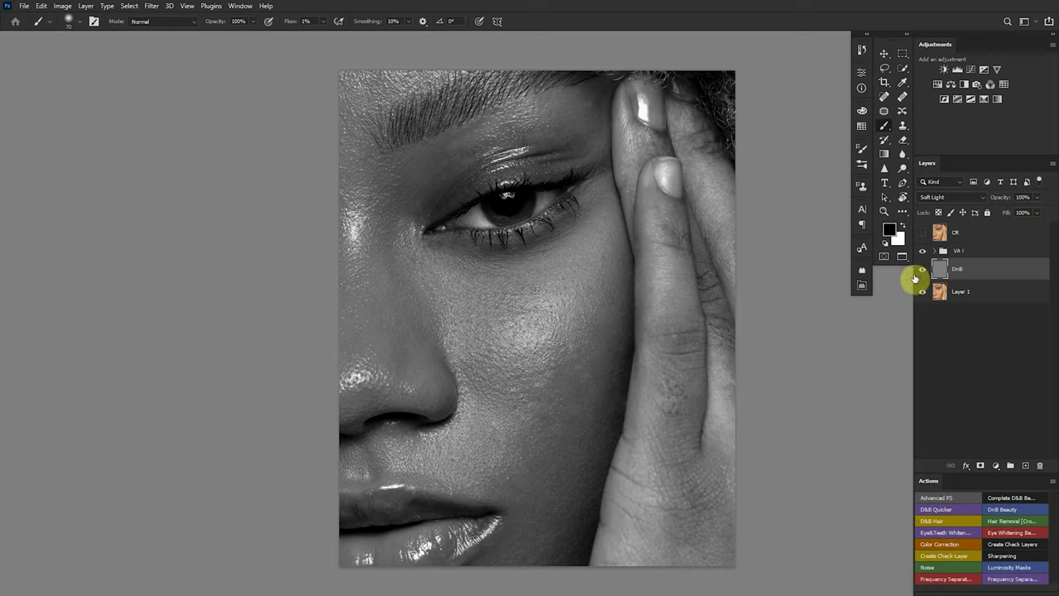
{"action": "left_click", "coordinate": [923, 251]}
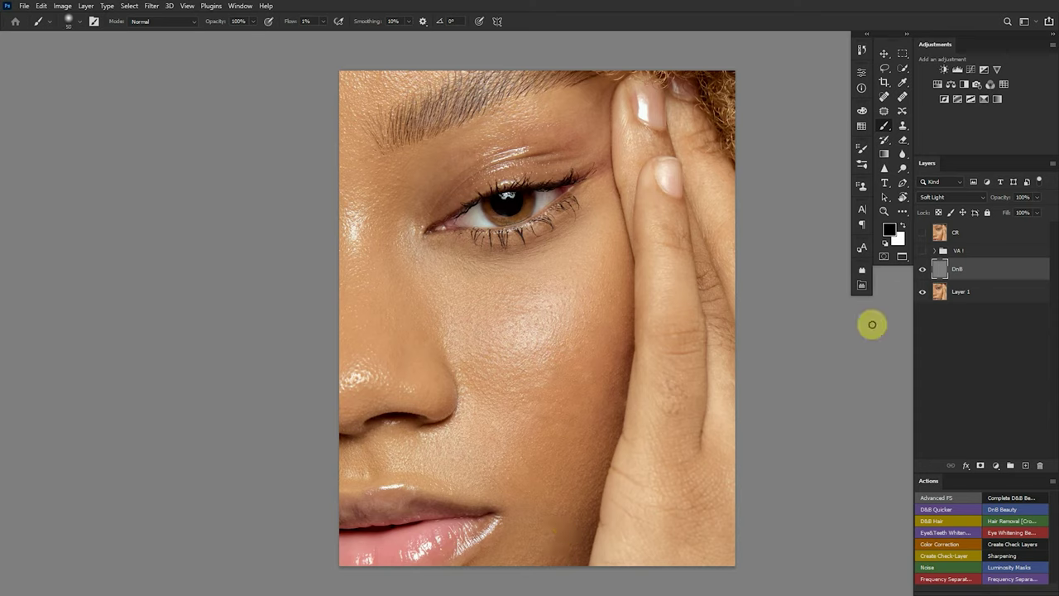
{"action": "left_click", "coordinate": [922, 252]}
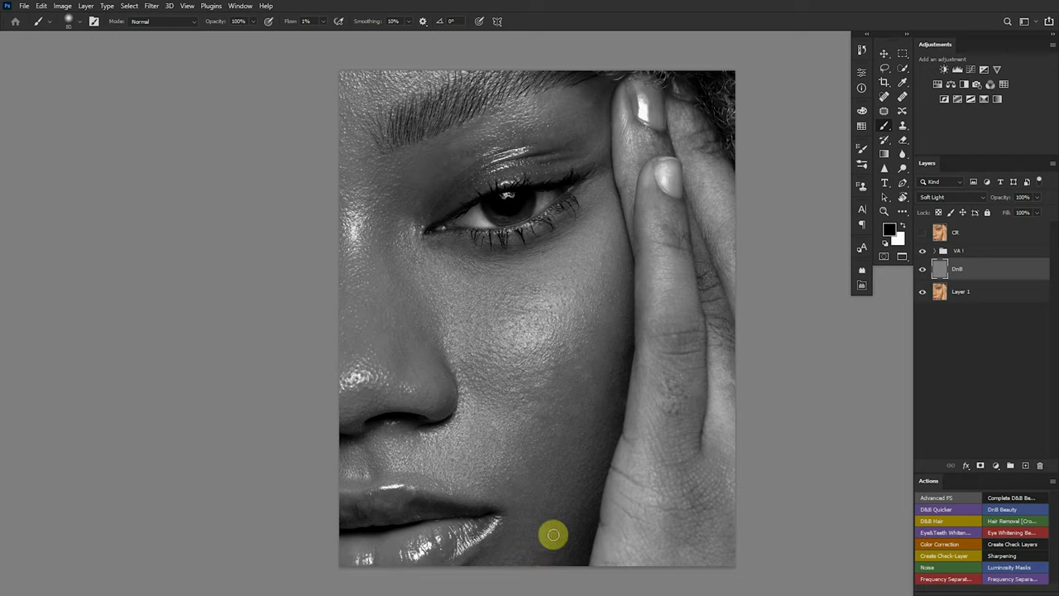
{"action": "key", "text": "x"}
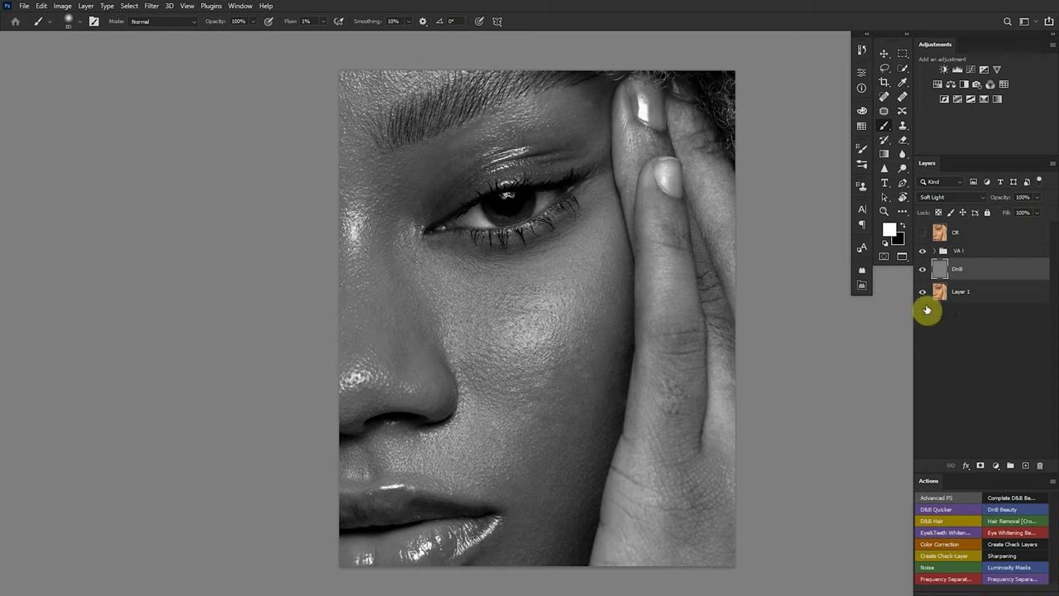
Compare the color portrait with and without the DnB layer and show the VA ! group again
{"action": "left_click", "coordinate": [922, 269]}
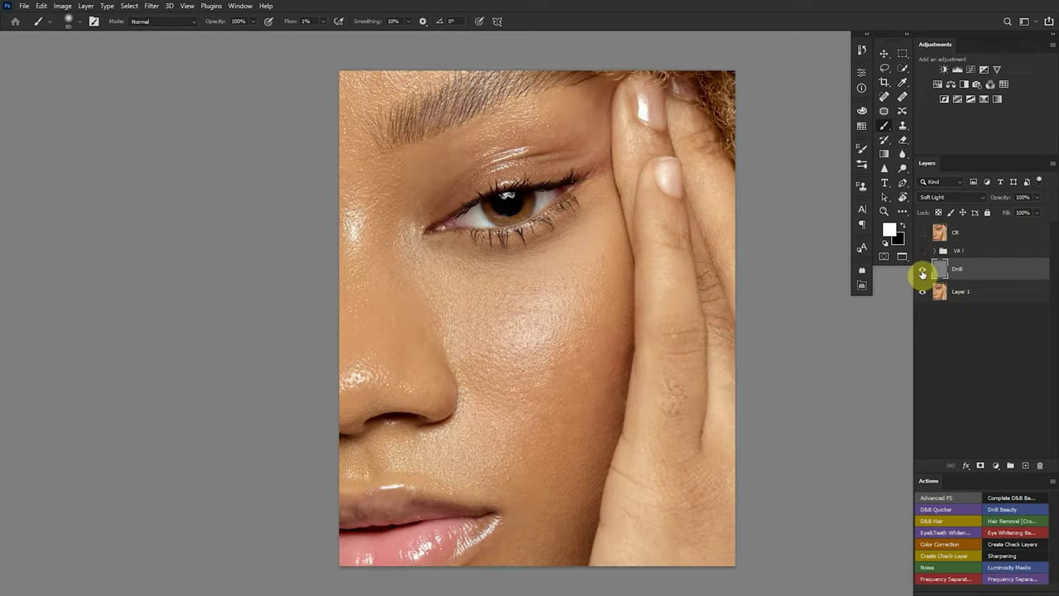
{"action": "left_click", "coordinate": [923, 270]}
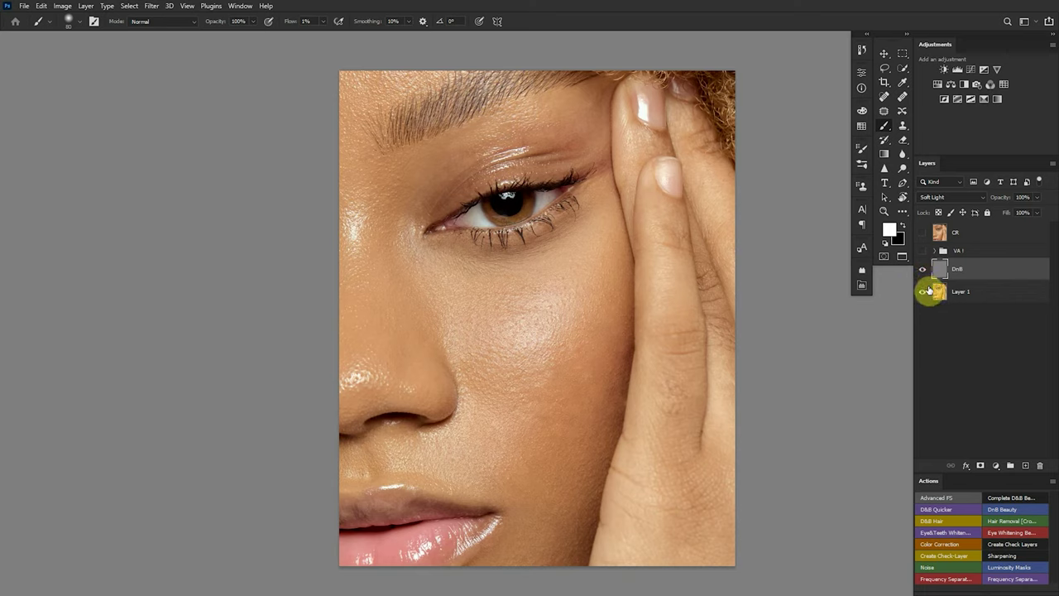
{"action": "left_click", "coordinate": [922, 251]}
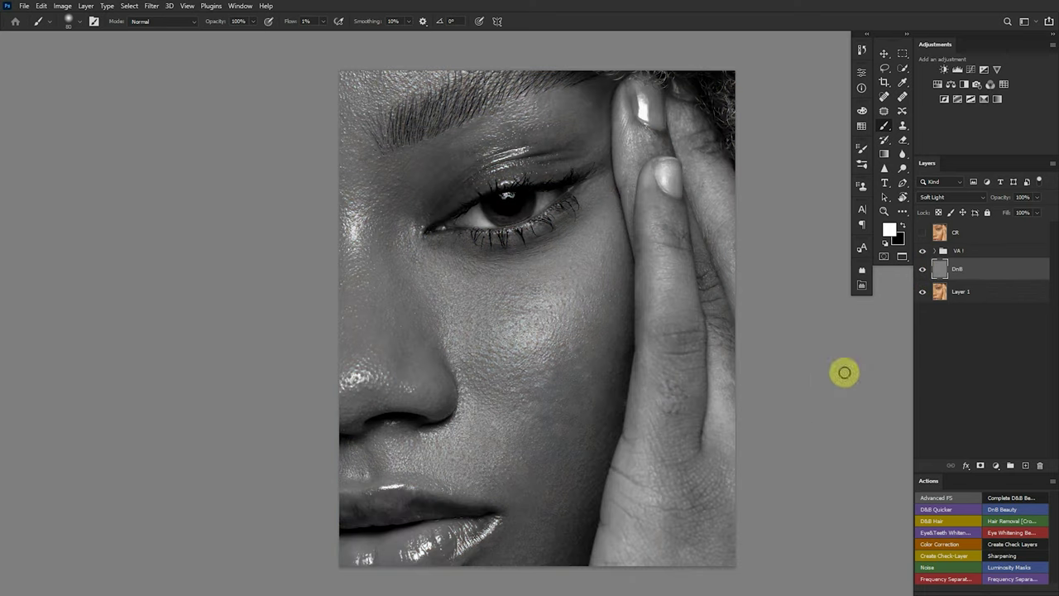
Brighten the highlights on the cheek and lower lip with white on the DnB layer, enlarging the brush to 250
{"action": "mouse_move", "coordinate": [574, 326]}
{"action": "left_mouse_down"}
{"action": "mouse_move", "coordinate": [543, 342]}
{"action": "mouse_move", "coordinate": [540, 328]}
{"action": "mouse_move", "coordinate": [525, 333]}
{"action": "mouse_move", "coordinate": [546, 329]}
{"action": "mouse_move", "coordinate": [531, 323]}
{"action": "mouse_move", "coordinate": [537, 343]}
{"action": "mouse_move", "coordinate": [540, 331]}
{"action": "mouse_move", "coordinate": [515, 334]}
{"action": "mouse_move", "coordinate": [563, 315]}
{"action": "mouse_move", "coordinate": [530, 328]}
{"action": "mouse_move", "coordinate": [524, 352]}
{"action": "mouse_move", "coordinate": [534, 343]}
{"action": "mouse_move", "coordinate": [514, 319]}
{"action": "mouse_move", "coordinate": [504, 326]}
{"action": "mouse_move", "coordinate": [361, 205]}
{"action": "mouse_move", "coordinate": [362, 282]}
{"action": "mouse_move", "coordinate": [335, 444]}
{"action": "mouse_move", "coordinate": [372, 560]}
{"action": "mouse_move", "coordinate": [361, 567]}
{"action": "mouse_move", "coordinate": [420, 546]}
{"action": "left_mouse_up"}
{"action": "key", "text": "bracketright"}
{"action": "key", "text": "bracketright"}
{"action": "key", "text": "bracketleft"}
{"action": "key", "text": "bracketleft"}
{"action": "key", "text": "bracketleft"}
{"action": "key", "text": "bracketleft"}
{"action": "key", "text": "bracketleft"}
{"action": "key", "text": "bracketleft"}
{"action": "key", "text": "bracketleft"}
{"action": "key", "text": "bracketleft"}
{"action": "key", "text": "bracketright"}
{"action": "key", "text": "bracketright"}
{"action": "key", "text": "bracketright"}
{"action": "key", "text": "bracketright"}
{"action": "key", "text": "bracketright"}
{"action": "key", "text": "bracketright"}
{"action": "key", "text": "bracketright"}
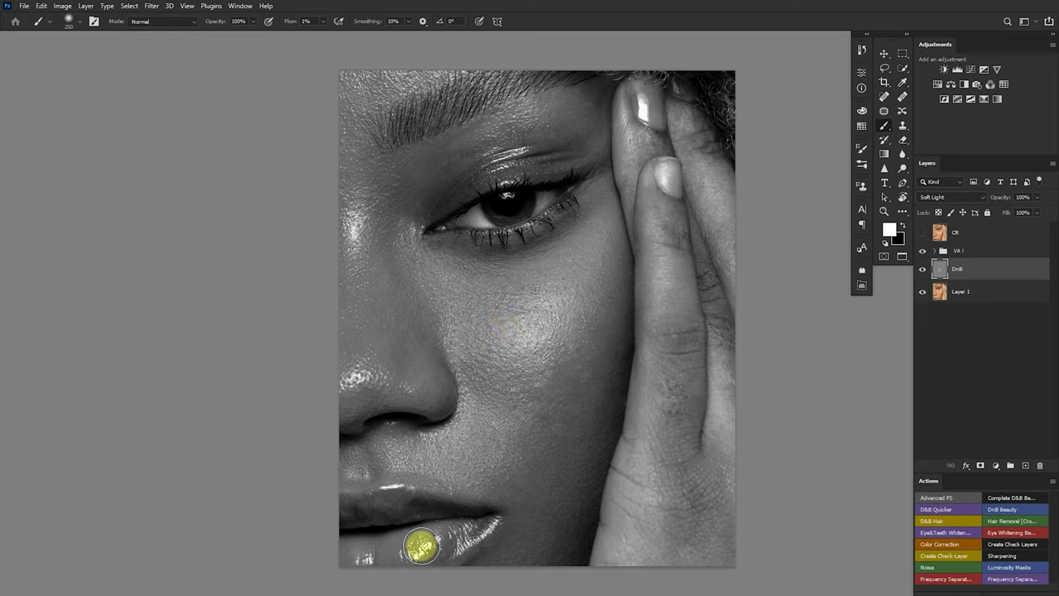
Burn the shadows along the outer face from the jaw up toward the eye in black with a brush size of about 500
{"action": "left_click", "coordinate": [901, 225]}
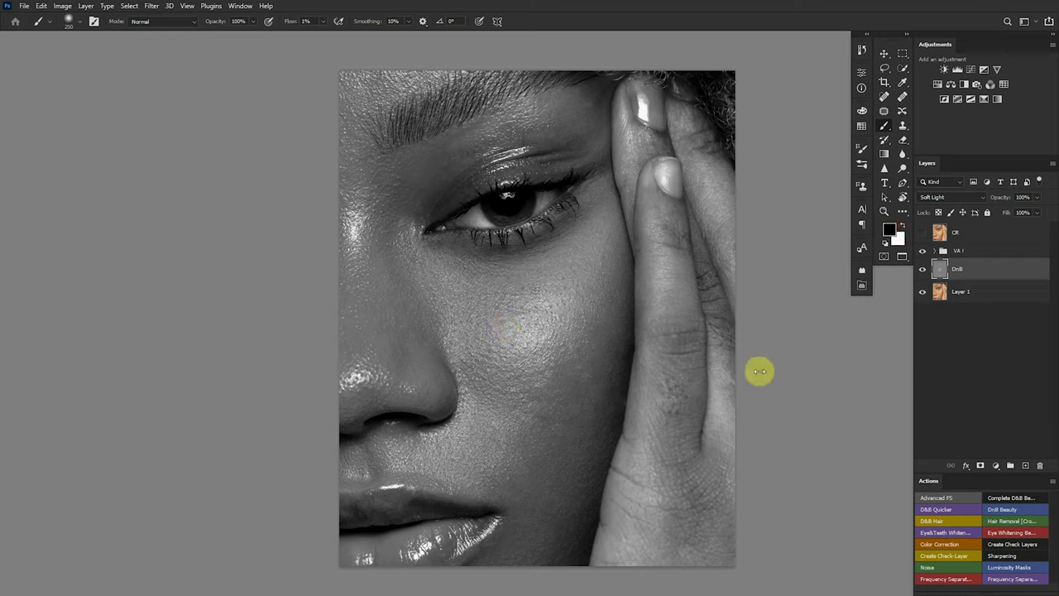
{"action": "key", "text": "bracketright"}
{"action": "key", "text": "bracketright"}
{"action": "key", "text": "bracketright"}
{"action": "key", "text": "bracketright"}
{"action": "mouse_move", "coordinate": [572, 539]}
{"action": "left_mouse_down"}
{"action": "mouse_move", "coordinate": [546, 562]}
{"action": "mouse_move", "coordinate": [616, 430]}
{"action": "mouse_move", "coordinate": [623, 315]}
{"action": "mouse_move", "coordinate": [426, 189]}
{"action": "mouse_move", "coordinate": [424, 120]}
{"action": "mouse_move", "coordinate": [491, 94]}
{"action": "mouse_move", "coordinate": [635, 148]}
{"action": "mouse_move", "coordinate": [597, 174]}
{"action": "left_mouse_up"}
{"action": "key", "text": "bracketright"}
{"action": "key", "text": "bracketleft"}
{"action": "key", "text": "bracketleft"}
Hide the VA ! group and compare the face contouring with and without the DnB layer in color
{"action": "left_click", "coordinate": [950, 243]}
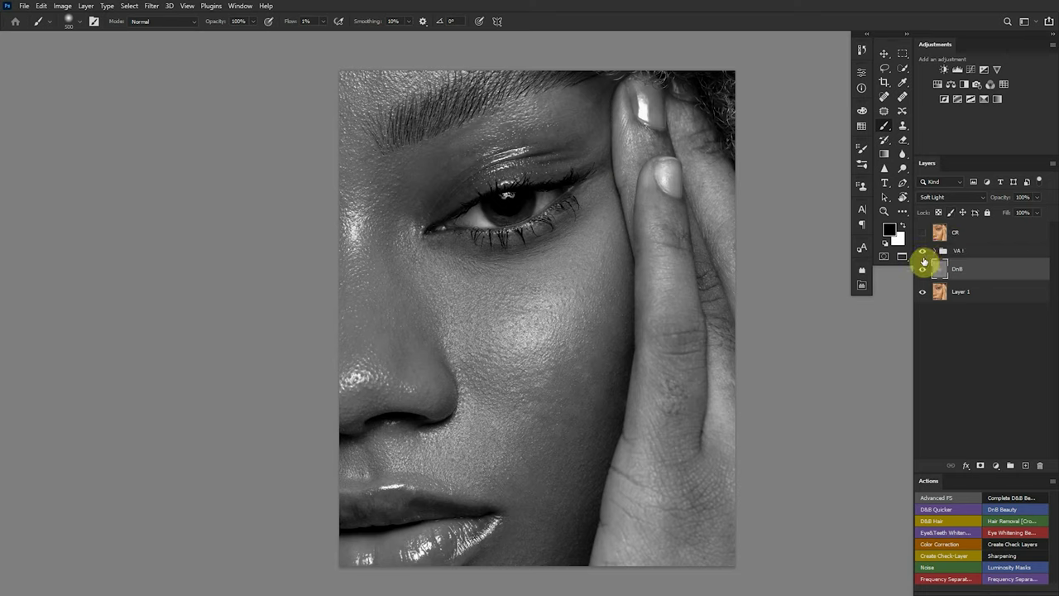
{"action": "left_click_drag", "start_coordinate": [923, 262], "coordinate": [924, 282]}
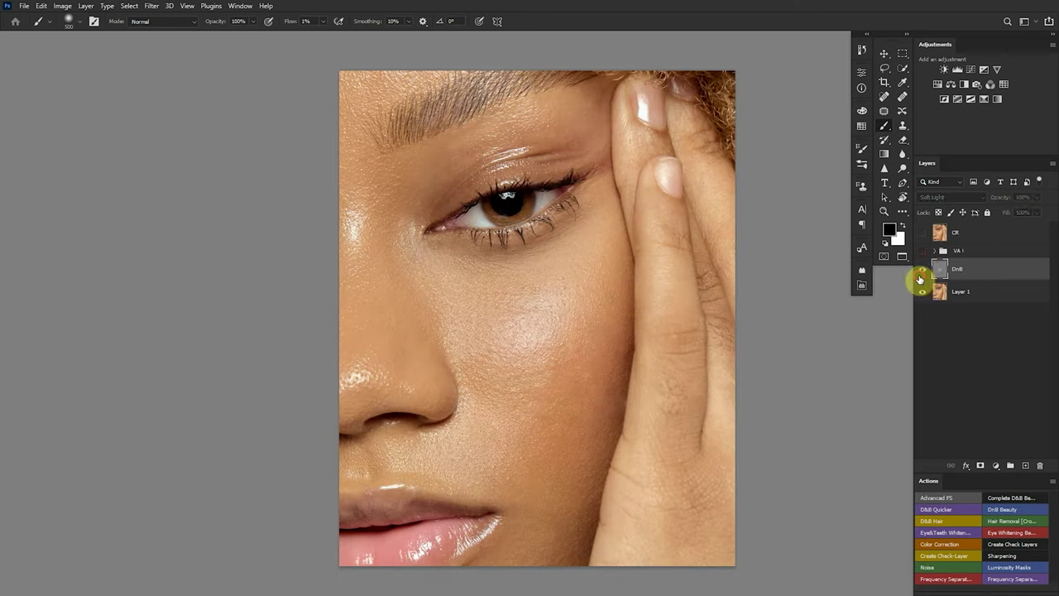
{"action": "left_click", "coordinate": [923, 269]}
{"action": "mouse_move", "coordinate": [516, 361]}
{"action": "left_mouse_down"}
{"action": "mouse_move", "coordinate": [563, 372]}
{"action": "mouse_move", "coordinate": [551, 375]}
{"action": "mouse_move", "coordinate": [549, 424]}
{"action": "mouse_move", "coordinate": [725, 337]}
{"action": "mouse_move", "coordinate": [666, 442]}
{"action": "mouse_move", "coordinate": [511, 456]}
{"action": "mouse_move", "coordinate": [626, 387]}
{"action": "mouse_move", "coordinate": [665, 466]}
{"action": "left_mouse_up"}
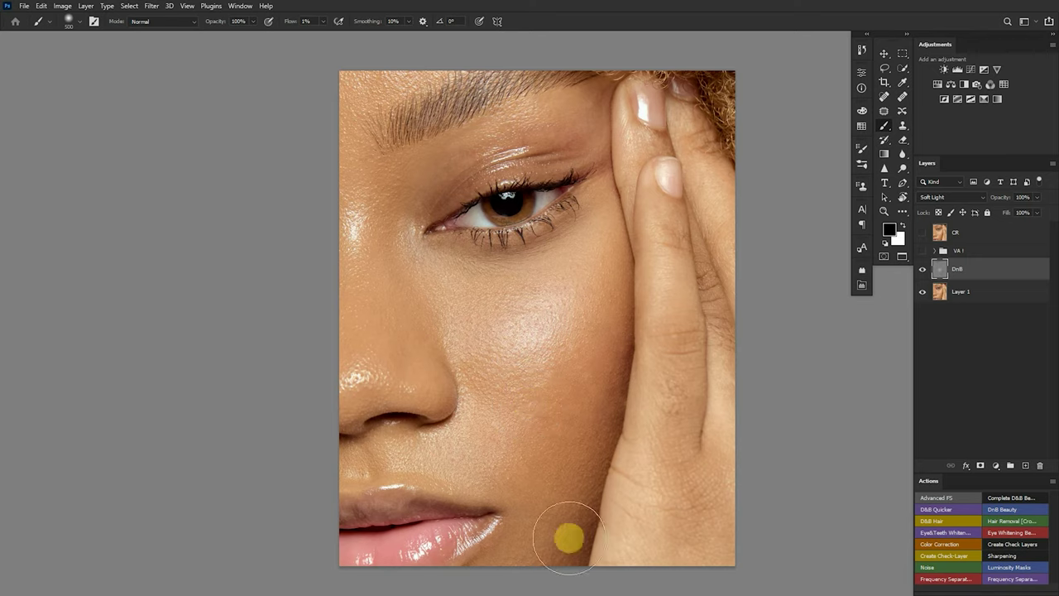
{"action": "left_click", "coordinate": [922, 270]}
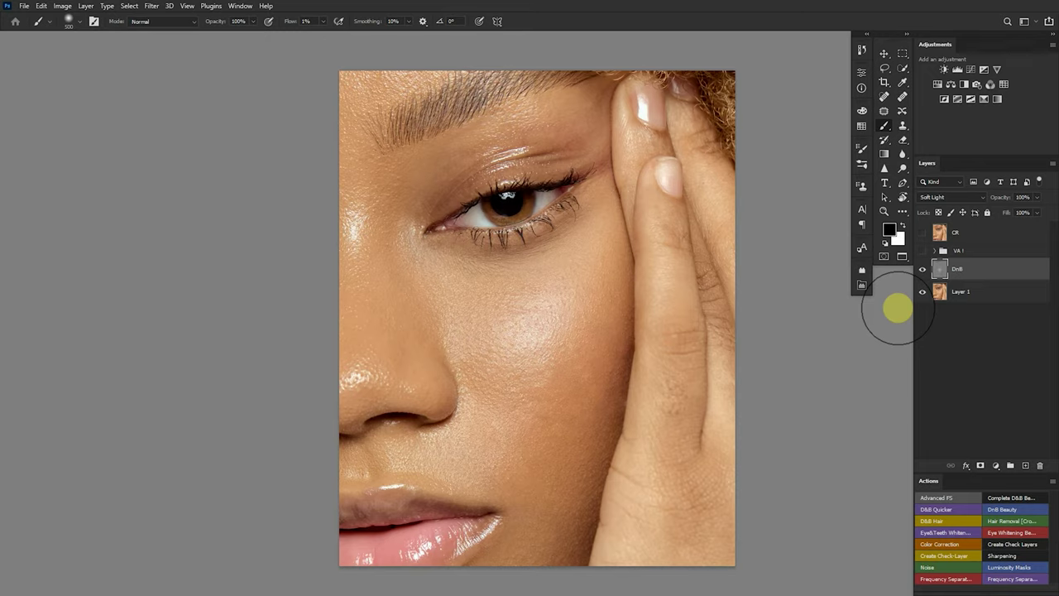
Examine the skin texture around the cheek highlight up close and in the full portrait
{"action": "scroll", "coordinate": [714, 371], "scroll_direction": "up", "scroll_amount": 8}
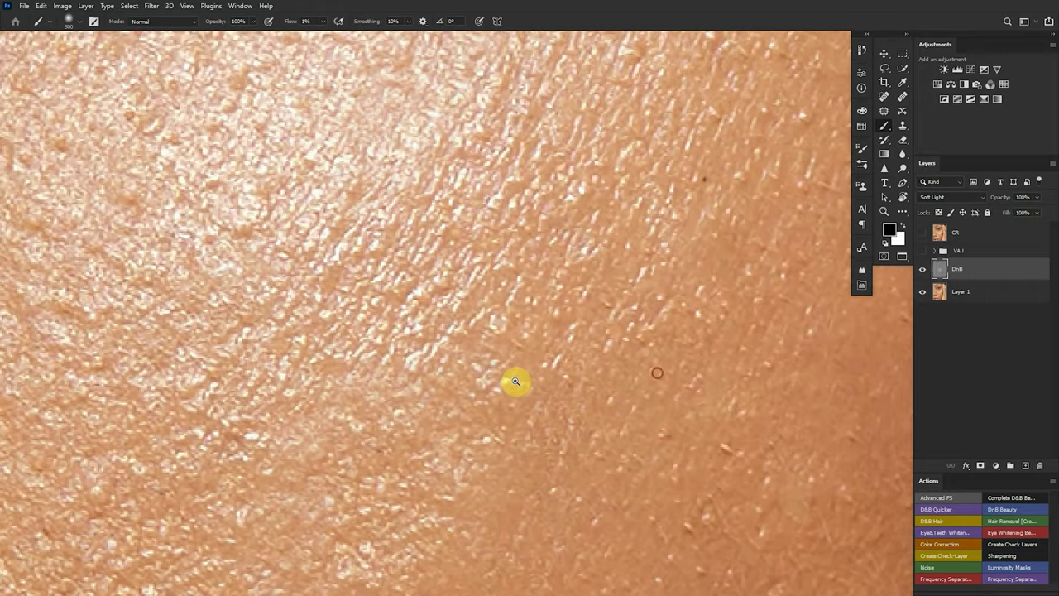
{"action": "key", "text": "ctrl+0"}
{"action": "scroll", "coordinate": [532, 348], "scroll_direction": "up", "scroll_amount": 8}
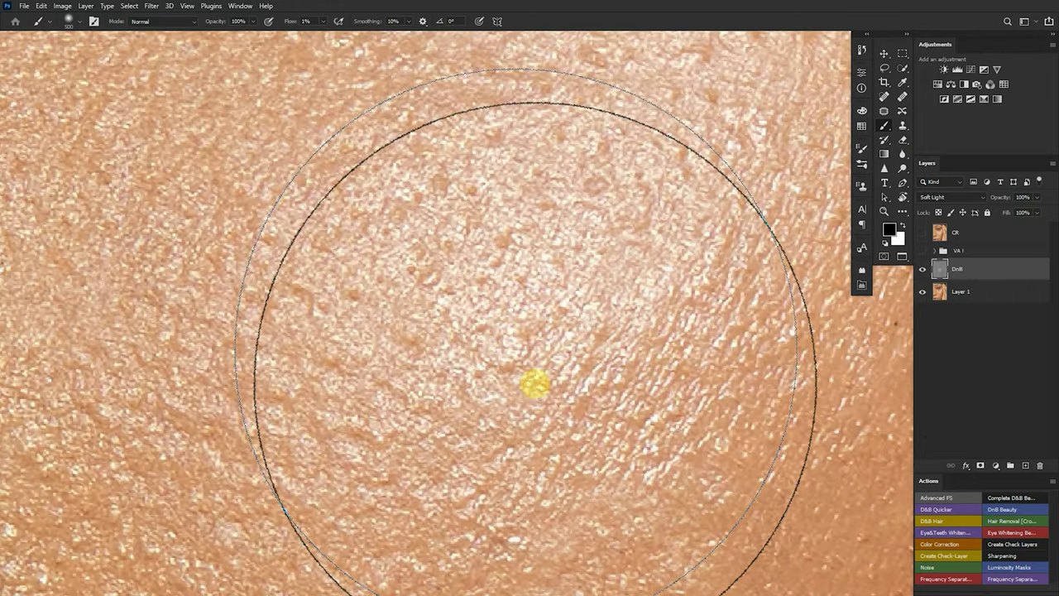
{"action": "left_click", "coordinate": [555, 383]}
{"action": "key", "text": "ctrl+0"}
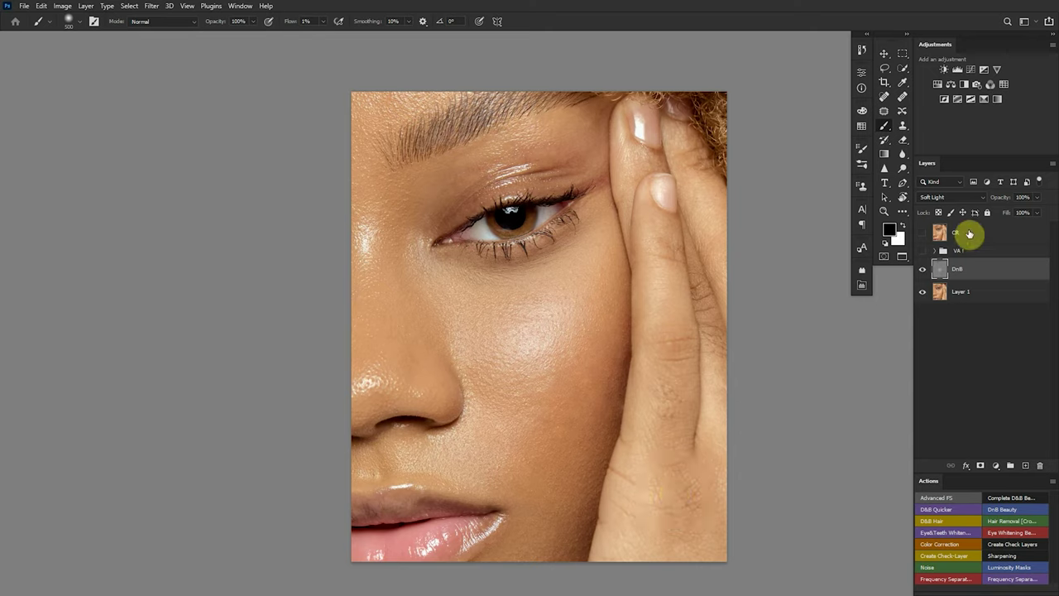
Check the portrait through the VA ! group, hide the group again and hide the DnB layer
{"action": "left_click", "coordinate": [923, 252]}
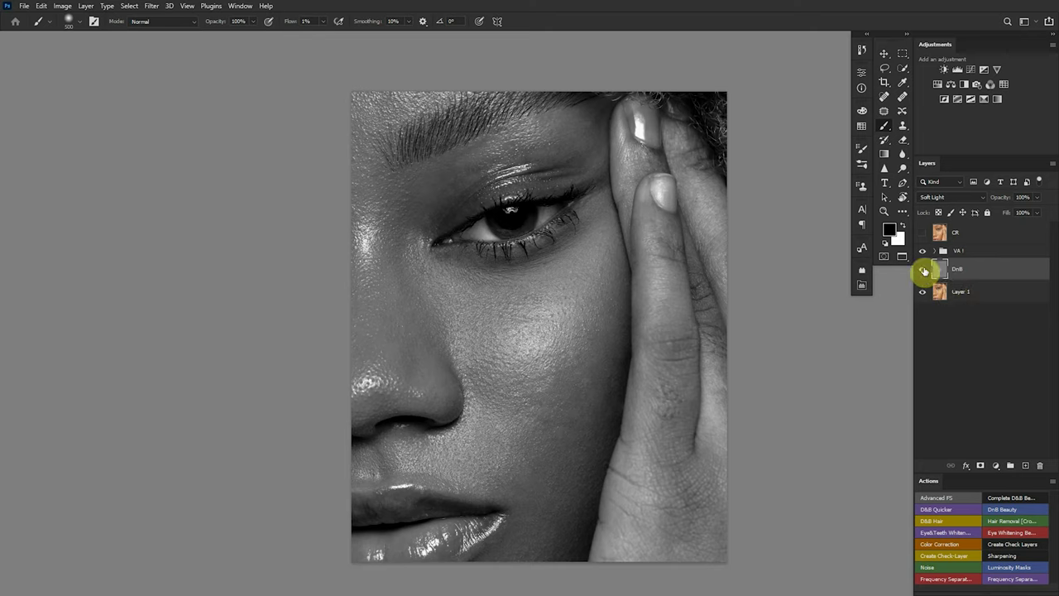
{"action": "left_click", "coordinate": [923, 253]}
{"action": "left_click", "coordinate": [923, 271]}
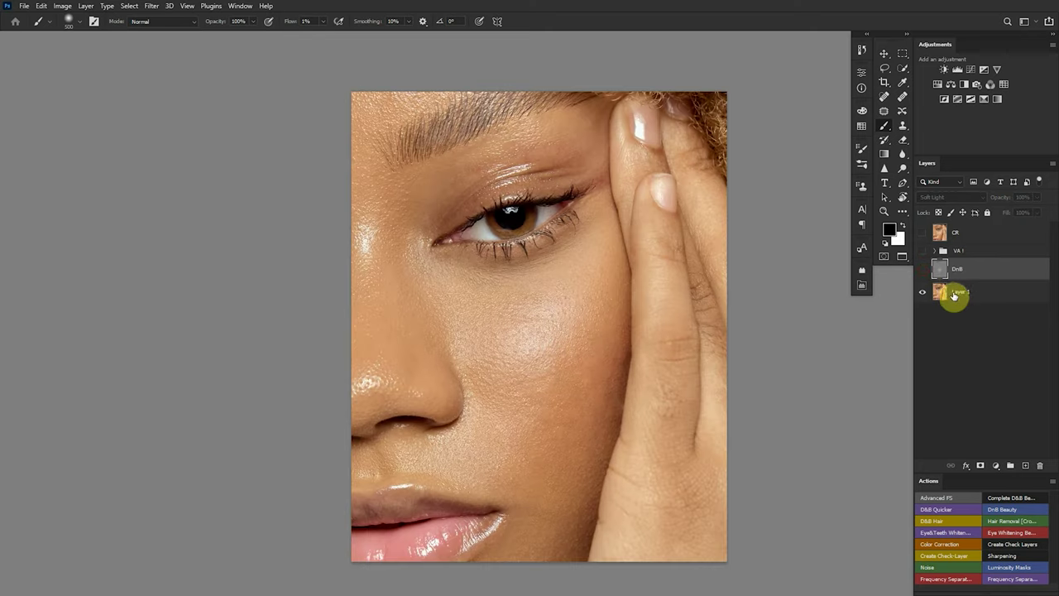
{"action": "left_click", "coordinate": [958, 289]}
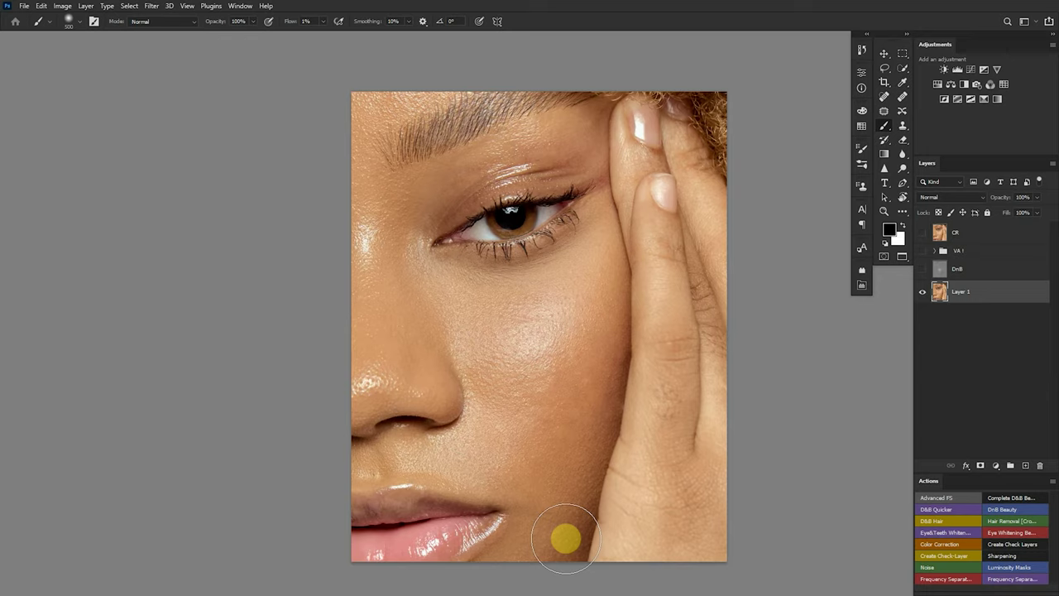
{"action": "left_click", "coordinate": [972, 71]}
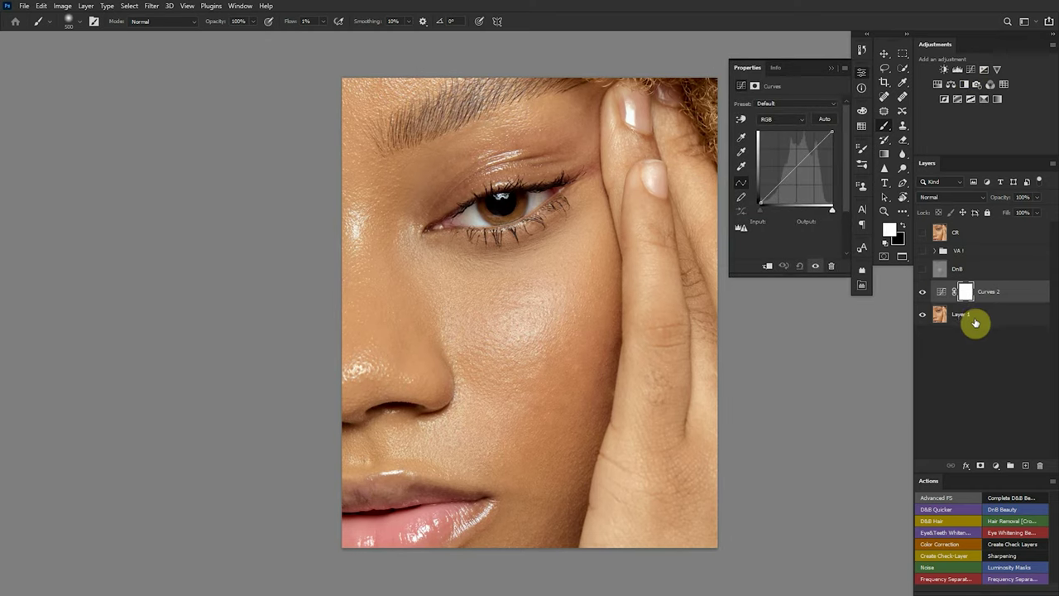
{"action": "left_click", "coordinate": [987, 293]}
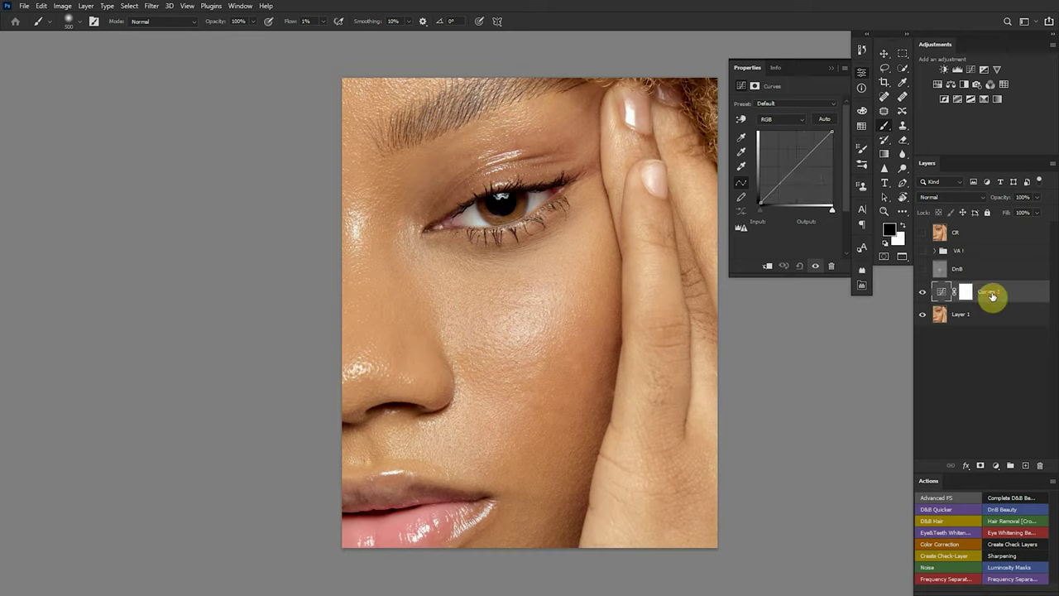
{"action": "key", "text": "alt+shift+f"}
{"action": "key", "text": "Delete"}
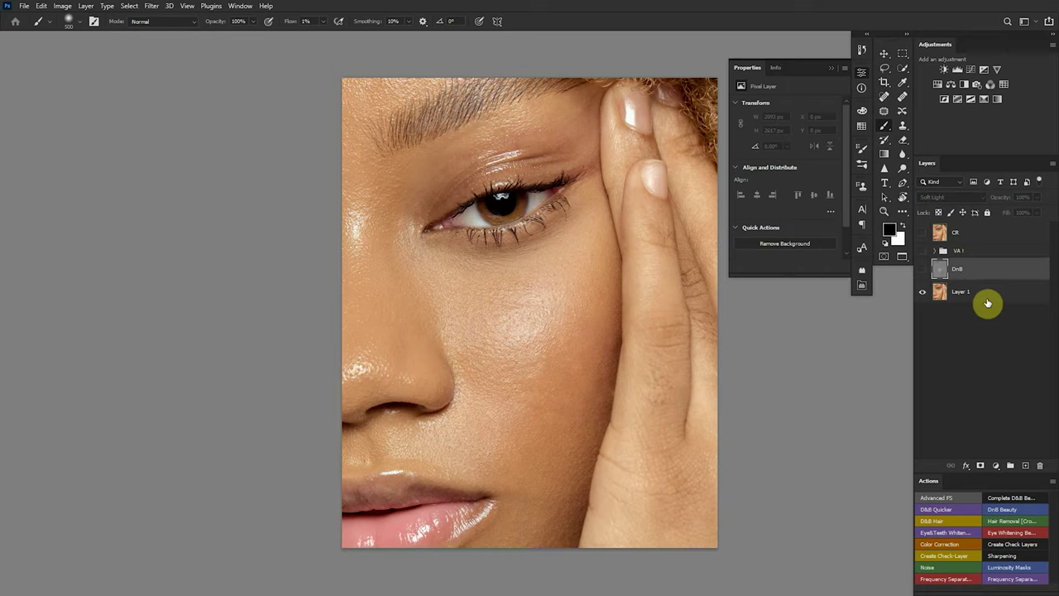
Create two Curves adjustment layers above Layer 1, naming the lower one D and the upper one B
{"action": "key", "text": "ctrl+z"}
{"action": "key", "text": "ctrl+z"}
{"action": "key", "text": "ctrl+z"}
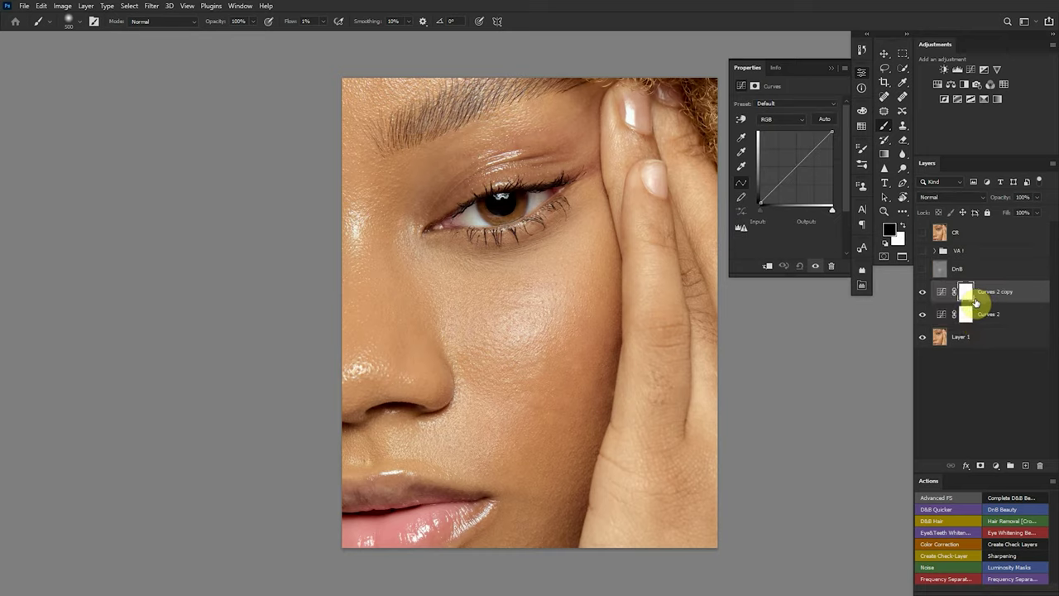
{"action": "left_click", "coordinate": [987, 317]}
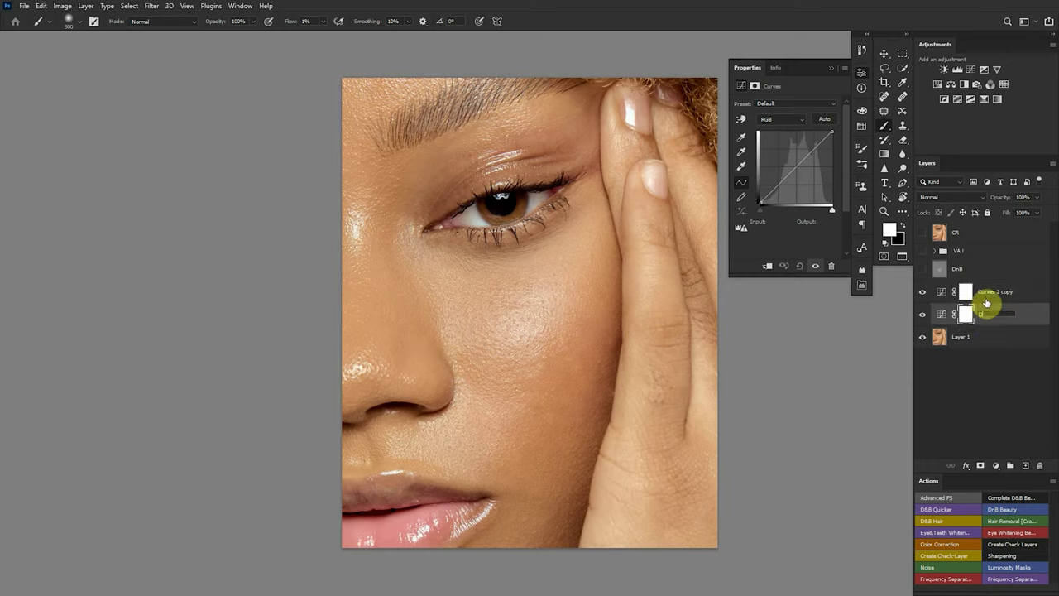
{"action": "left_click_drag", "start_coordinate": [988, 303], "coordinate": [985, 293]}
{"action": "double_click", "coordinate": [985, 293]}
{"action": "type", "text": "B"}
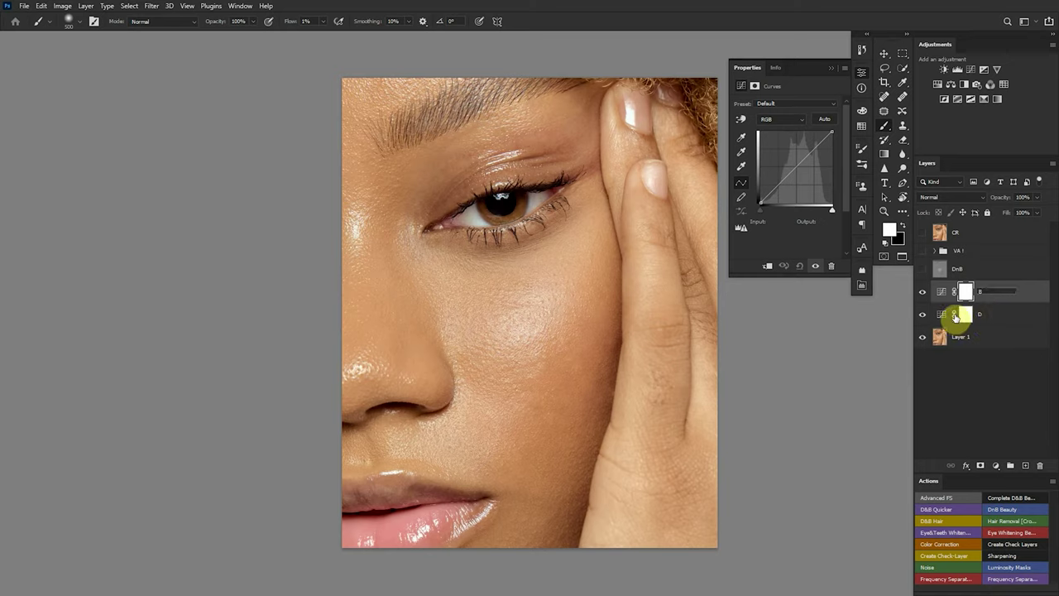
Brighten the D layer by raising its RGB curve from a midtone point at input 95, and invert its mask to black
{"action": "left_click", "coordinate": [944, 319]}
{"action": "left_click_drag", "start_coordinate": [800, 186], "coordinate": [788, 164]}
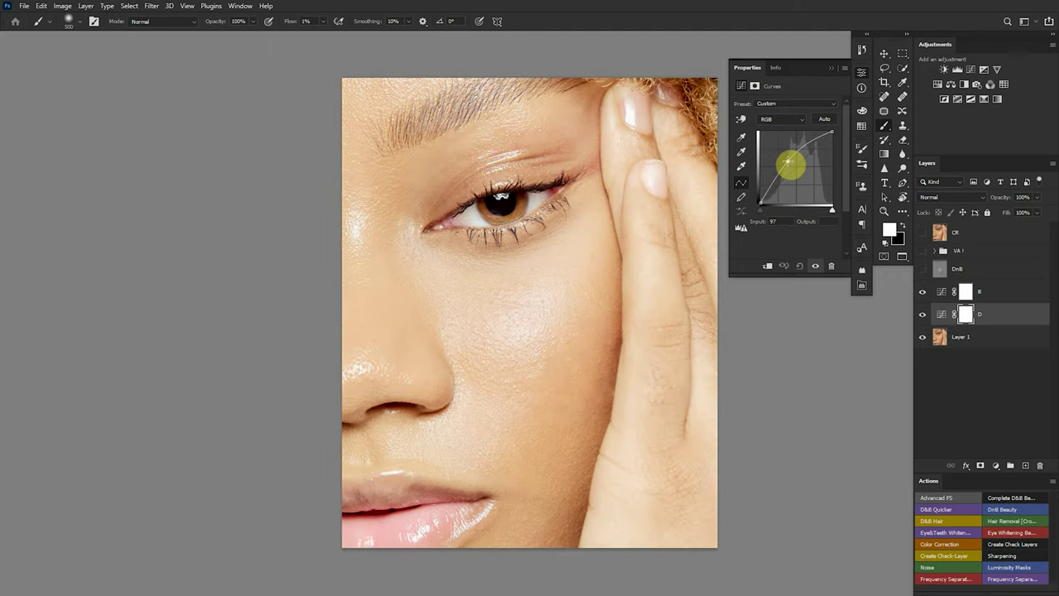
{"action": "left_click_drag", "start_coordinate": [790, 164], "coordinate": [788, 163]}
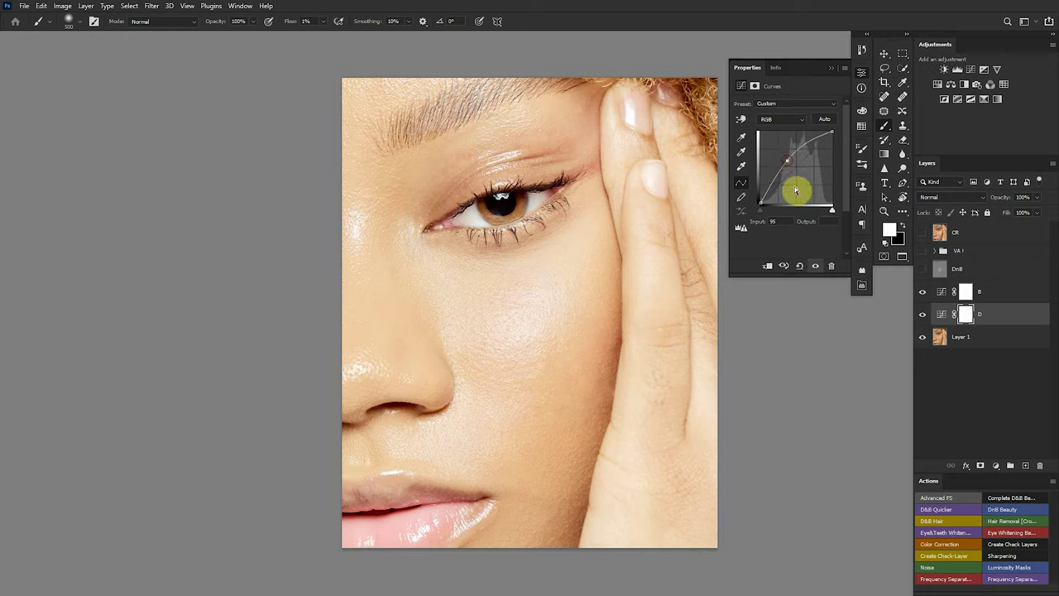
{"action": "left_click_drag", "start_coordinate": [931, 327], "coordinate": [947, 311]}
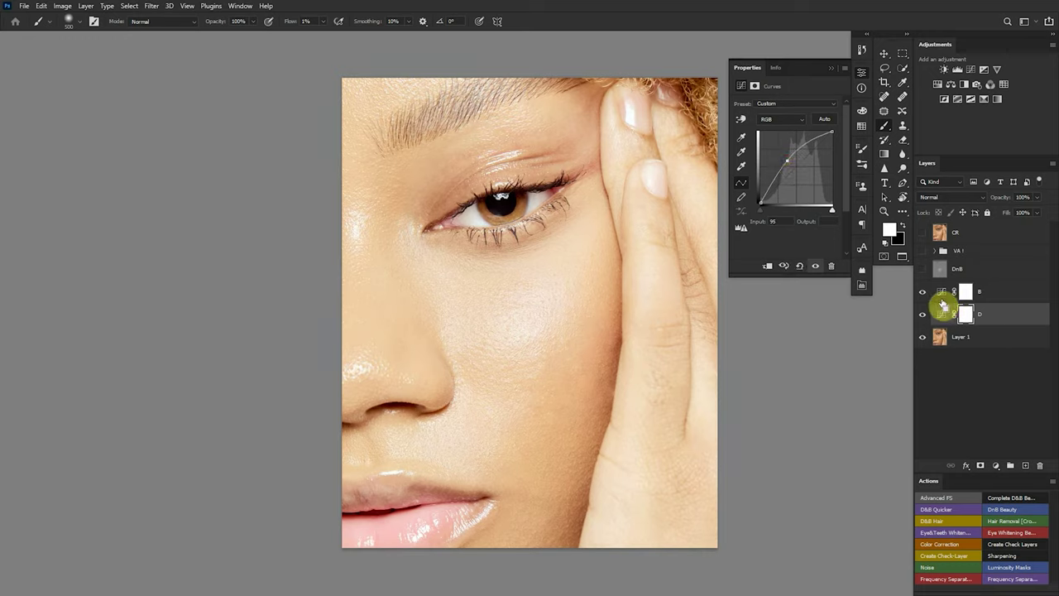
{"action": "key", "text": "ctrl+i"}
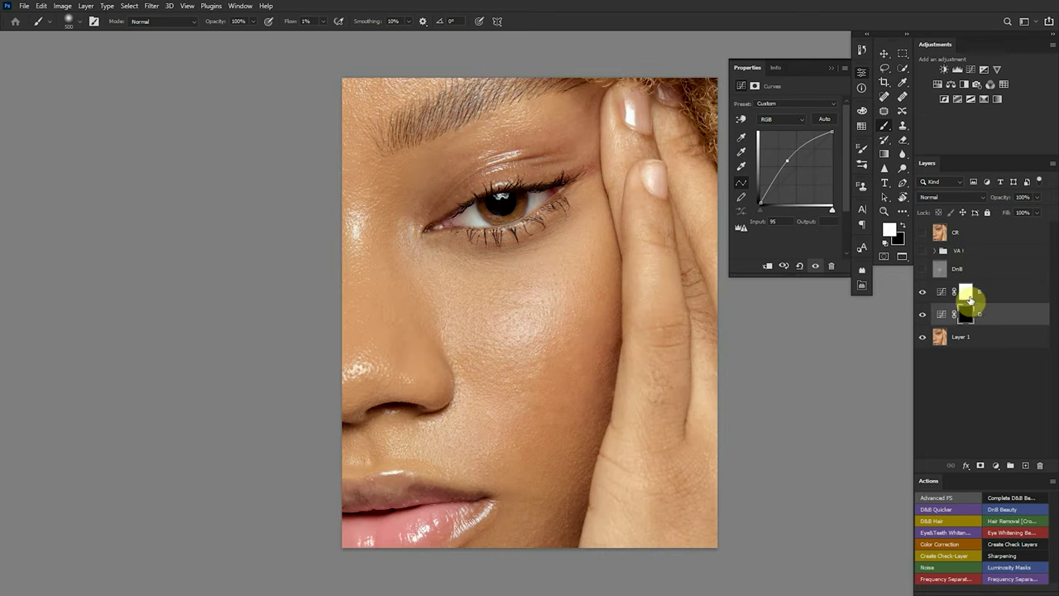
Darken the B layer by pulling its RGB curve down from a midtone point at input 147
{"action": "left_click", "coordinate": [965, 291]}
{"action": "left_click", "coordinate": [941, 291]}
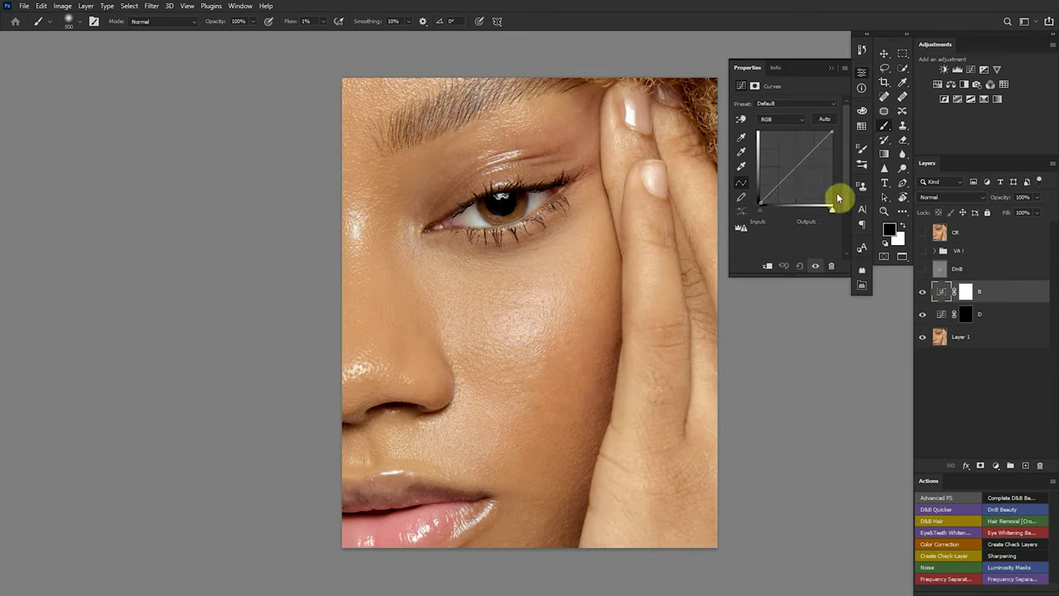
{"action": "left_click", "coordinate": [795, 168]}
{"action": "left_click_drag", "start_coordinate": [804, 177], "coordinate": [851, 170]}
{"action": "left_click", "coordinate": [783, 122]}
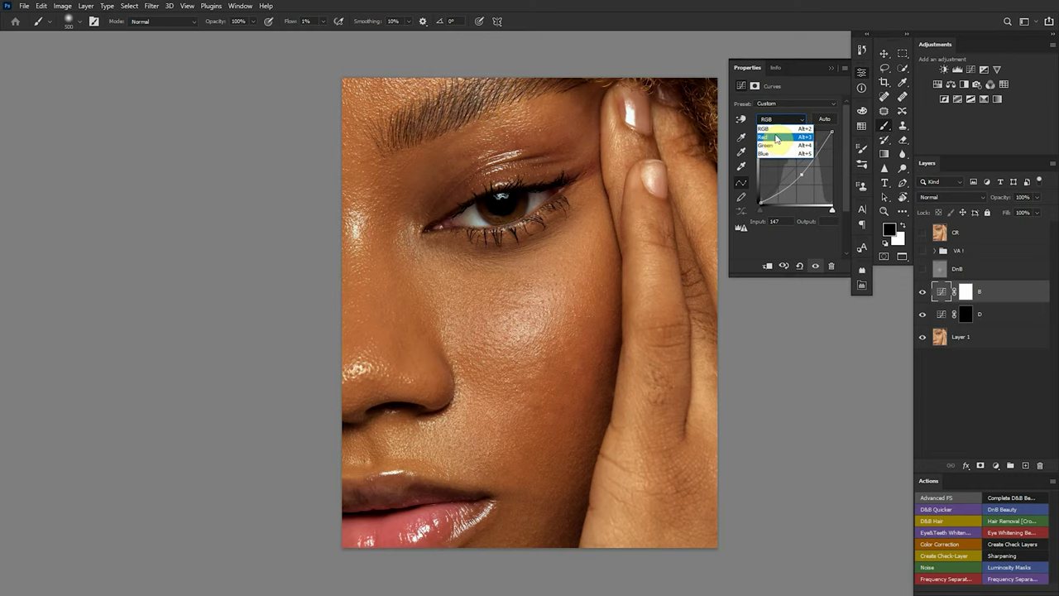
{"action": "left_click", "coordinate": [794, 87]}
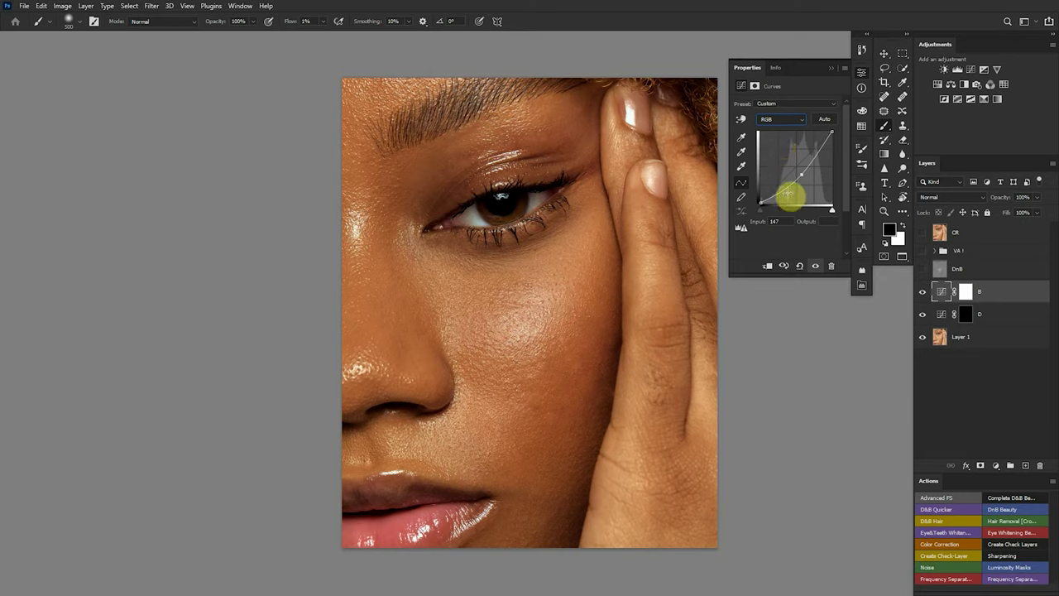
Compare the curve settings of the D and B layers and examine the darkened skin around the cheek
{"action": "left_click", "coordinate": [940, 316]}
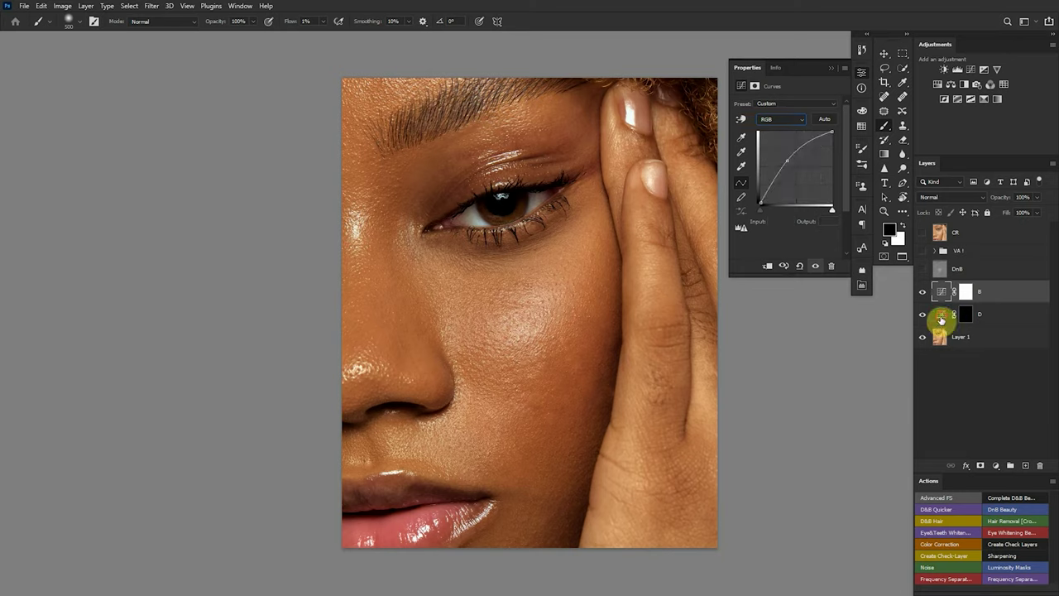
{"action": "key", "text": "x"}
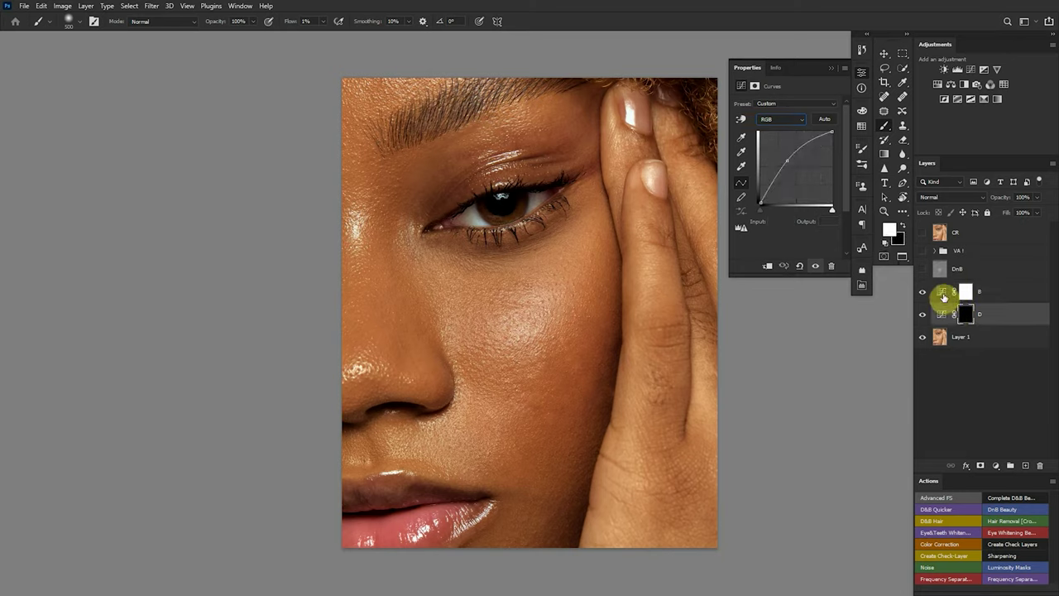
{"action": "left_click", "coordinate": [943, 295]}
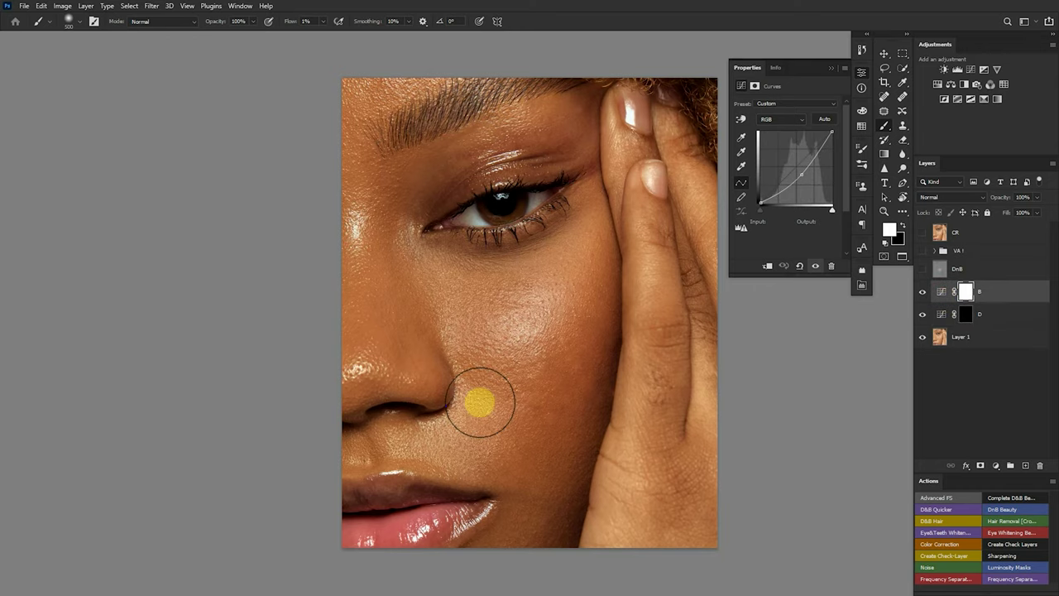
{"action": "left_click_drag", "start_coordinate": [480, 403], "coordinate": [527, 402]}
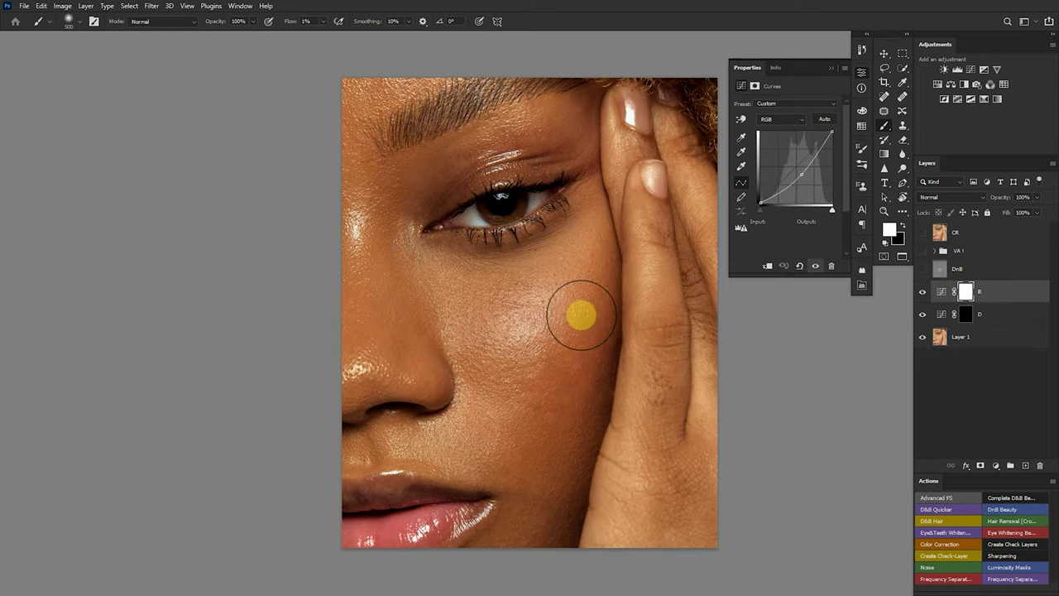
{"action": "left_click", "coordinate": [827, 106]}
{"action": "left_click", "coordinate": [816, 91]}
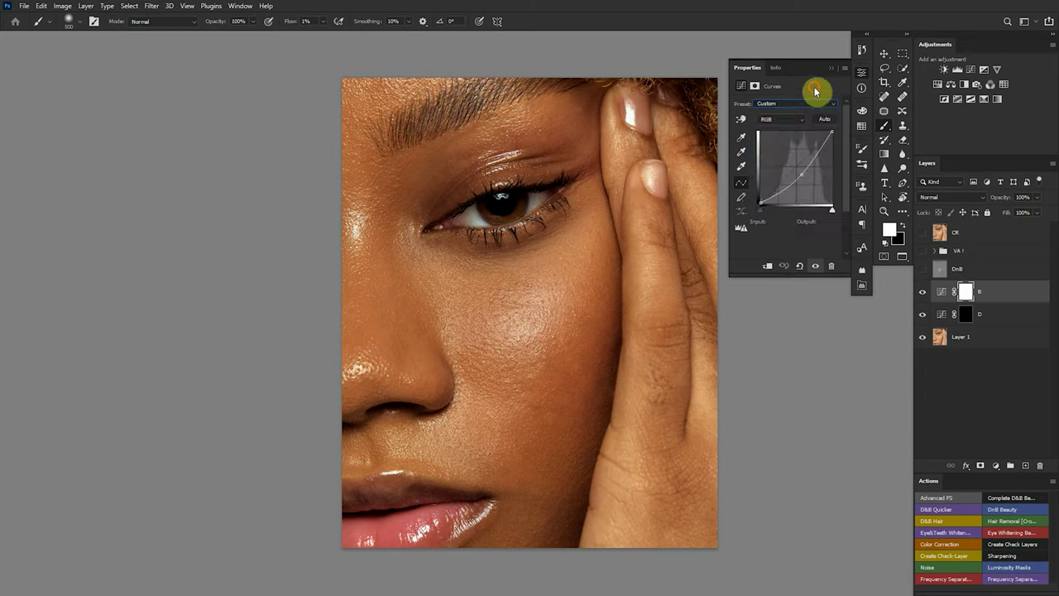
Adjust the white endpoint of the B layer's Red channel curve and invert the layer's mask to black
{"action": "left_click", "coordinate": [770, 122]}
{"action": "left_click", "coordinate": [769, 136]}
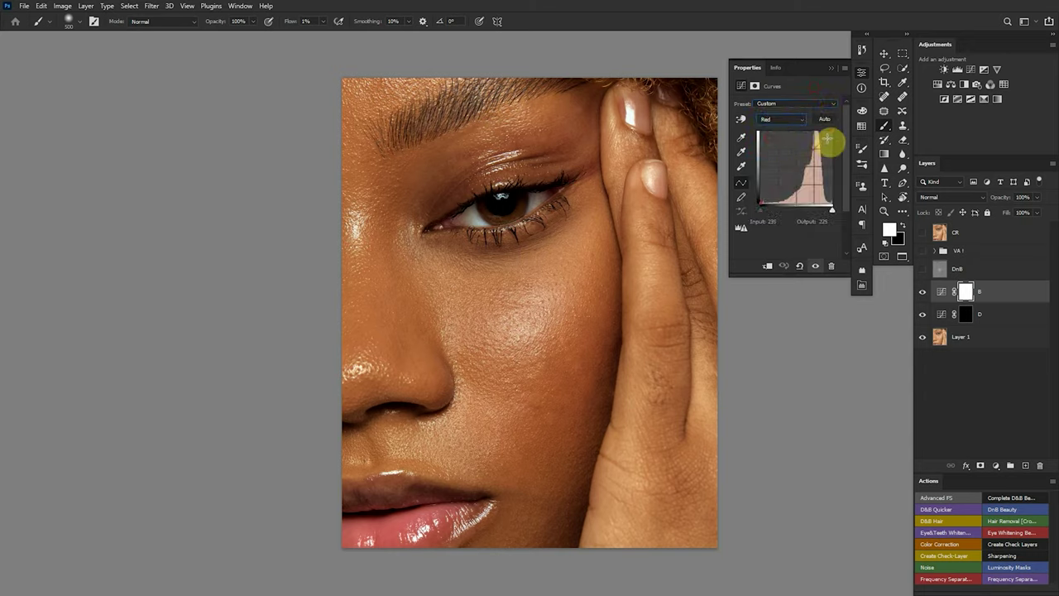
{"action": "left_click_drag", "start_coordinate": [832, 146], "coordinate": [833, 134]}
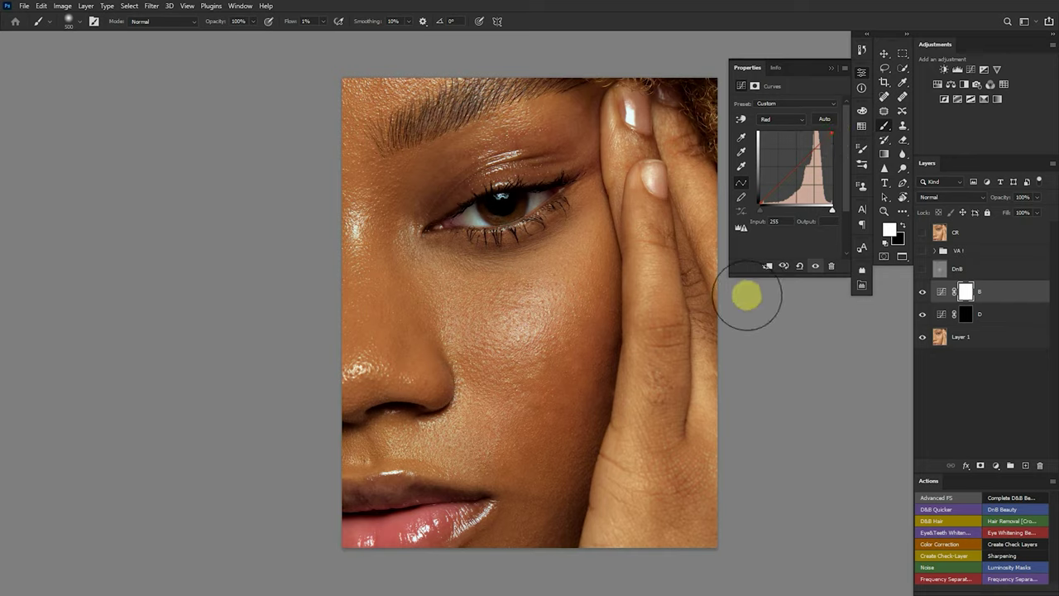
{"action": "left_click", "coordinate": [834, 75]}
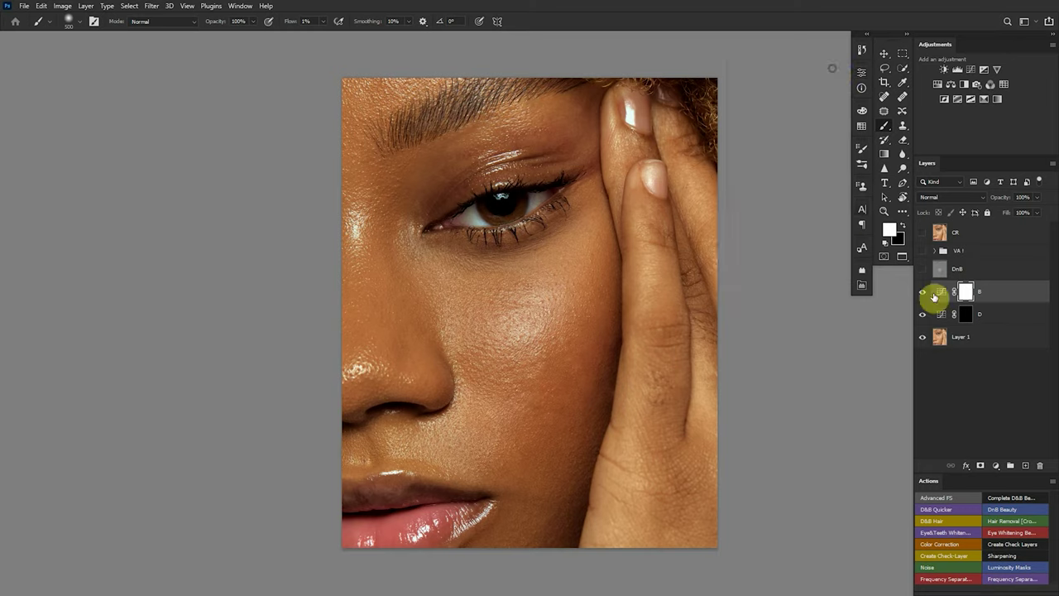
{"action": "left_click", "coordinate": [927, 295]}
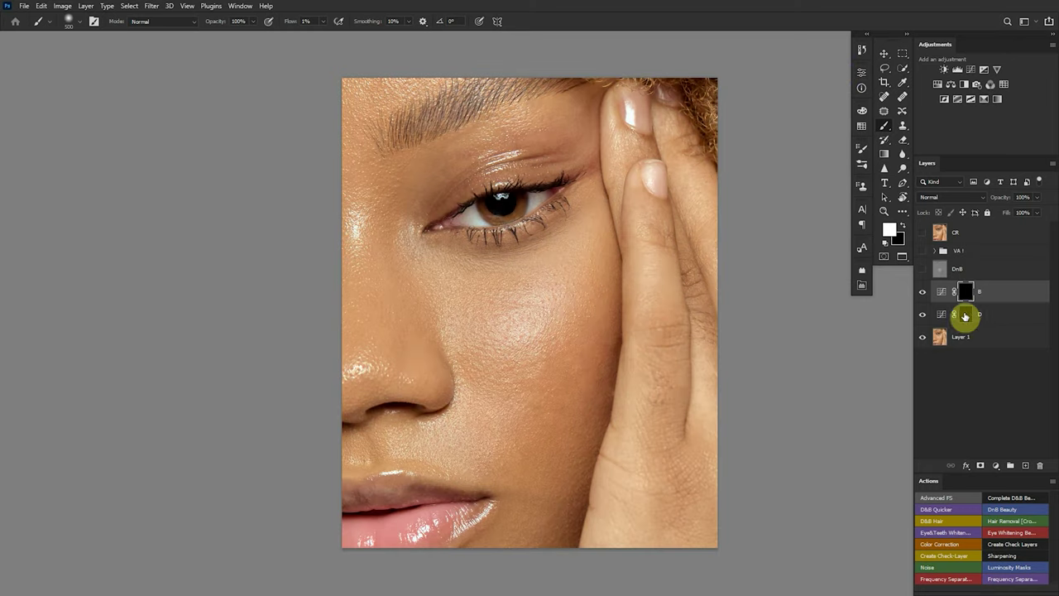
Group the B and D curves layers together and name the group DNB curves
{"action": "left_click", "coordinate": [1003, 321]}
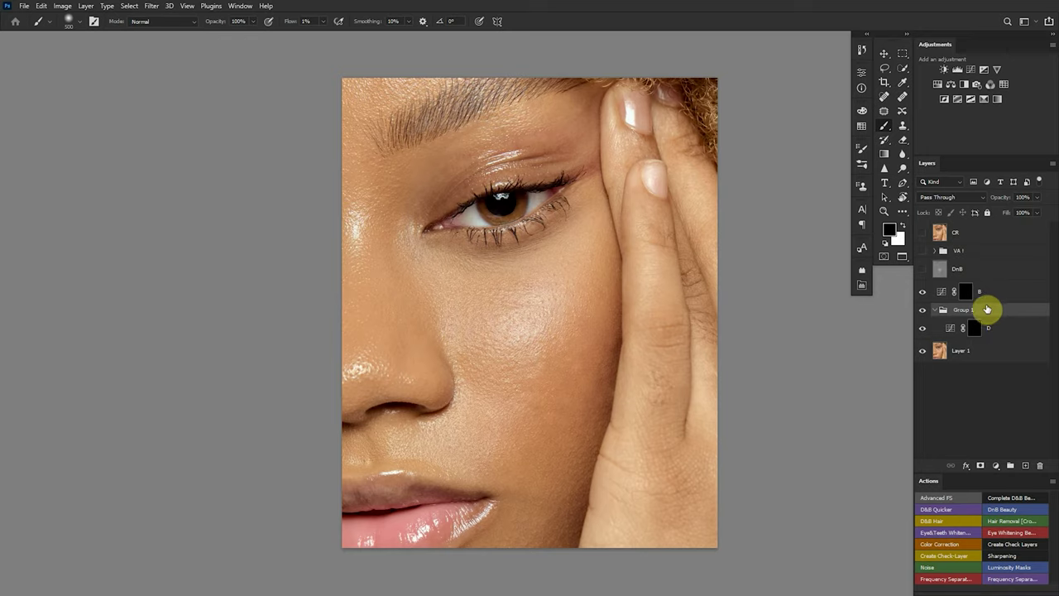
{"action": "left_click", "coordinate": [996, 318], "text": "shift"}
{"action": "key", "text": "x"}
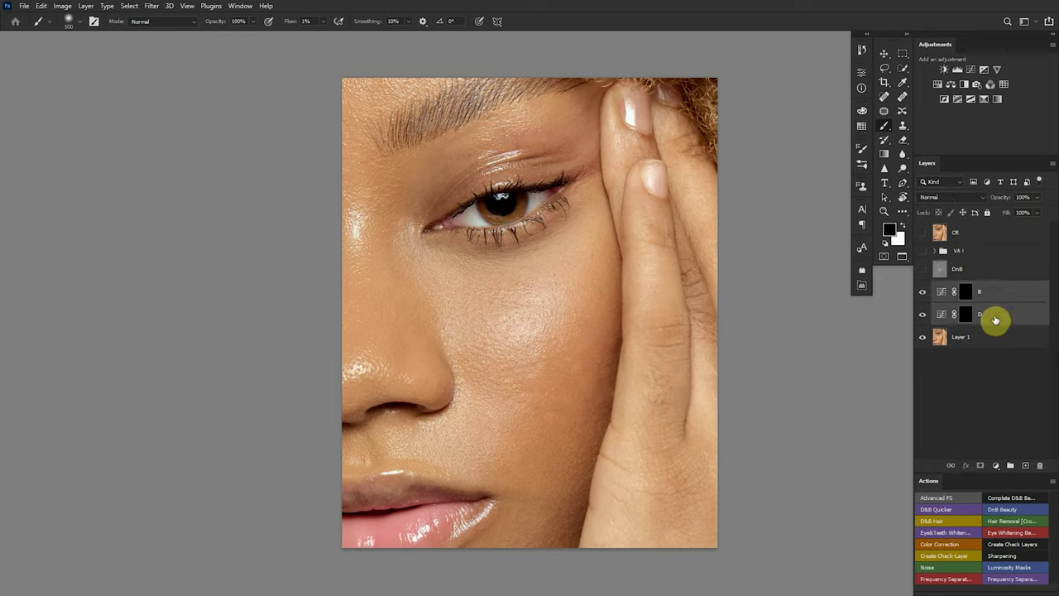
{"action": "key", "text": "ctrl+g"}
{"action": "double_click", "coordinate": [967, 286]}
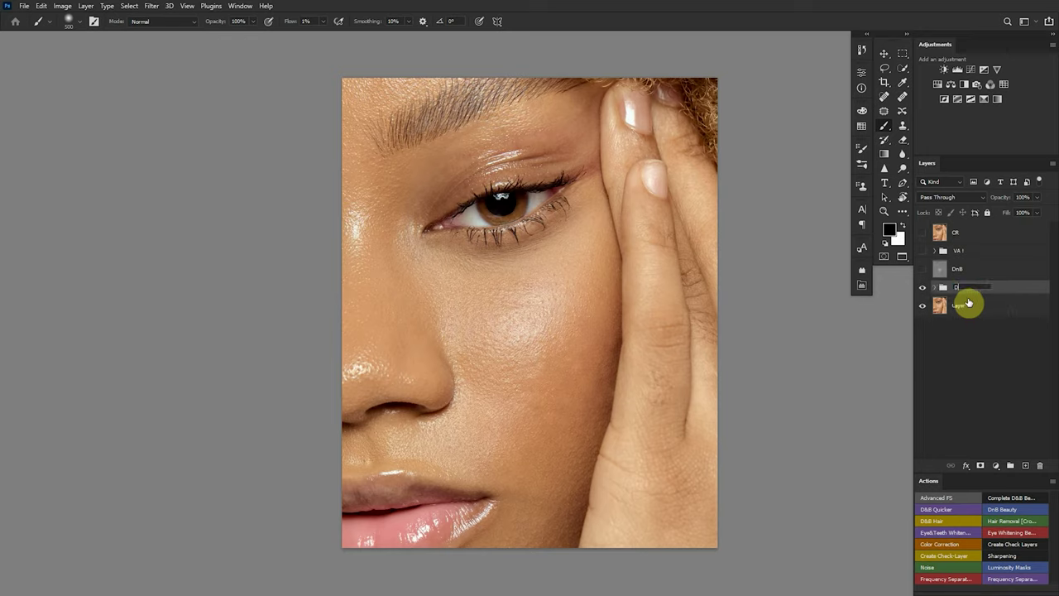
{"action": "type", "text": "DNB curves"}
{"action": "key", "text": "Return"}
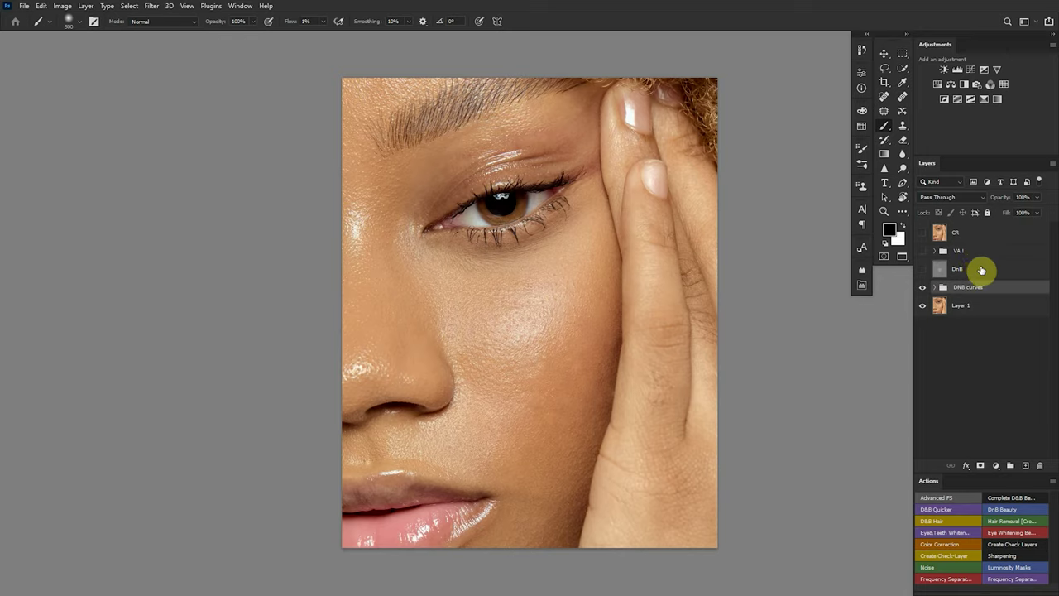
Show the VA ! group over the portrait and leave that group selected
{"action": "left_click", "coordinate": [963, 252]}
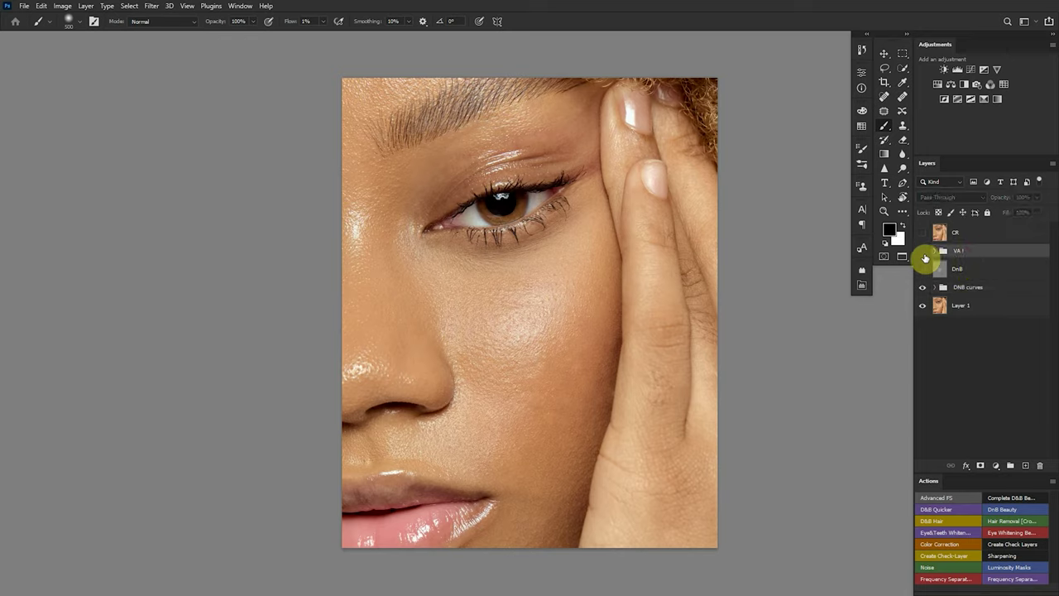
{"action": "left_click", "coordinate": [923, 252]}
{"action": "left_click_drag", "start_coordinate": [921, 264], "coordinate": [887, 279]}
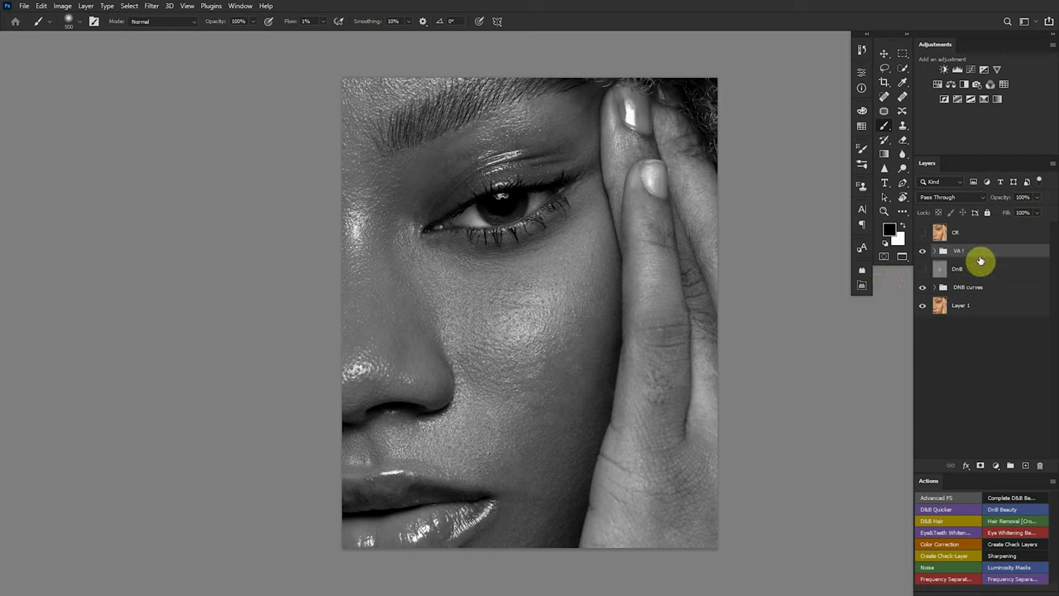
{"action": "left_click", "coordinate": [968, 270]}
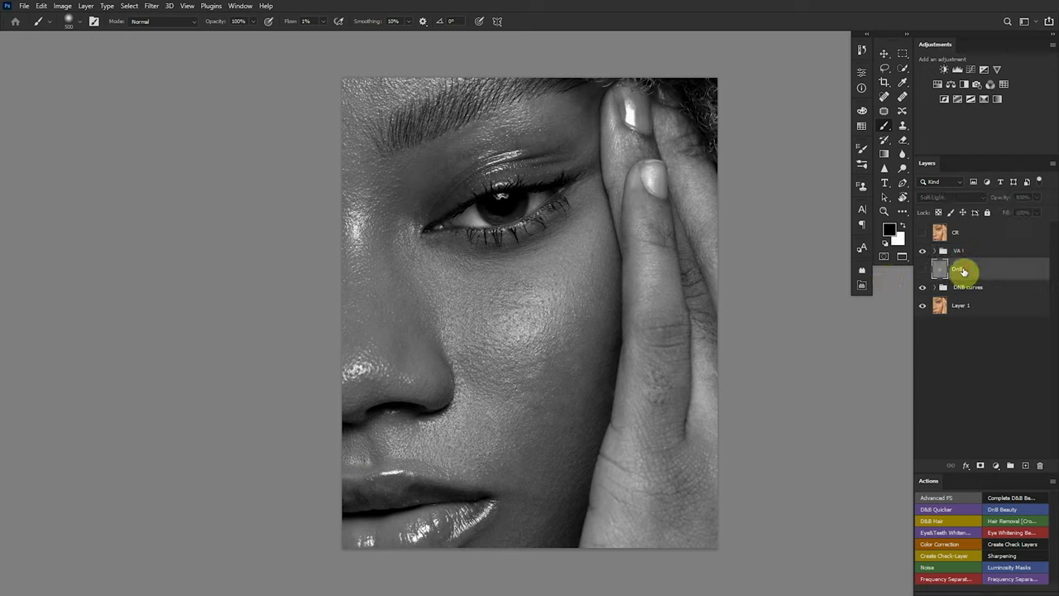
{"action": "left_click", "coordinate": [952, 253]}
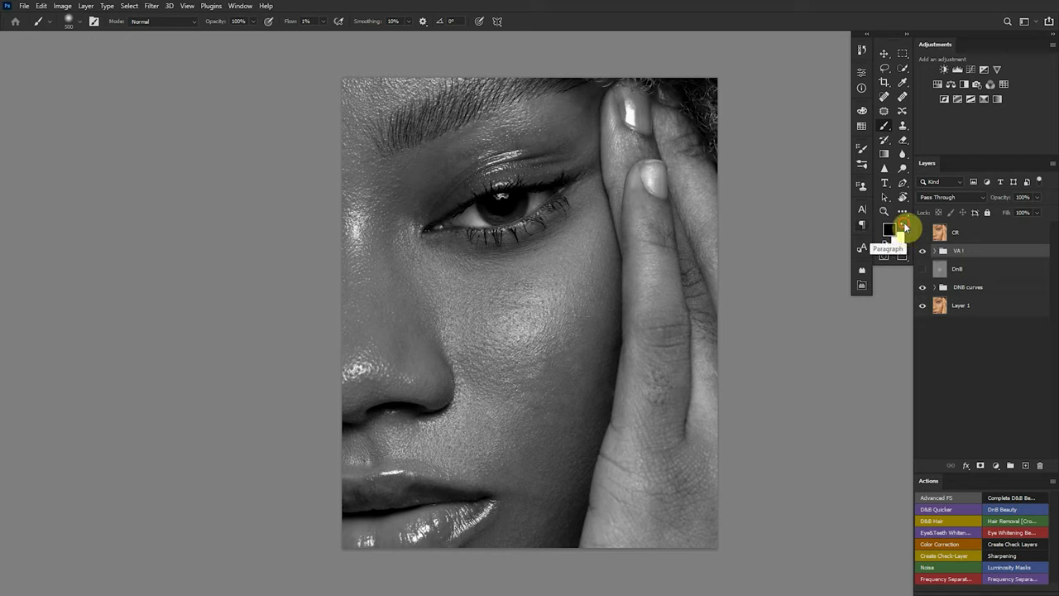
Add a white-to-black Gradient Map layer above the VA ! group with the gradient smoothness set to 0%
{"action": "left_click", "coordinate": [997, 100]}
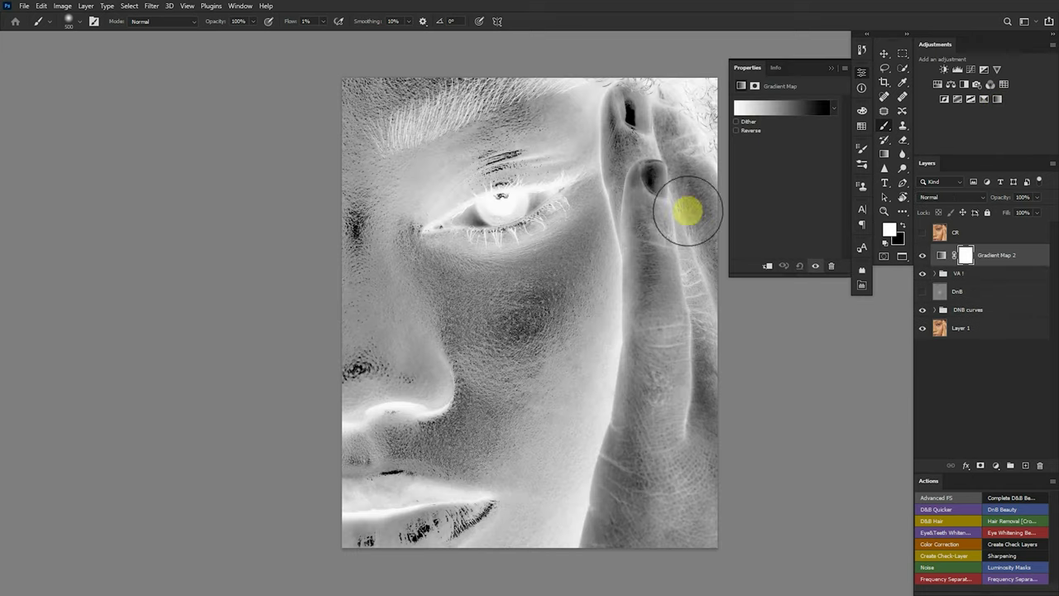
{"action": "left_click", "coordinate": [781, 110]}
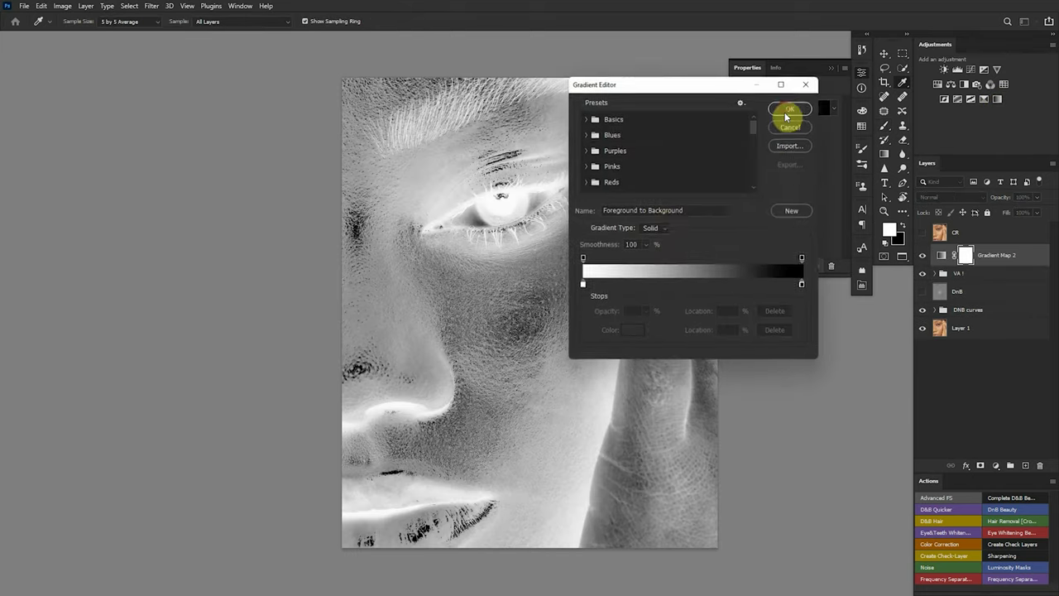
{"action": "left_click_drag", "start_coordinate": [605, 248], "coordinate": [449, 269]}
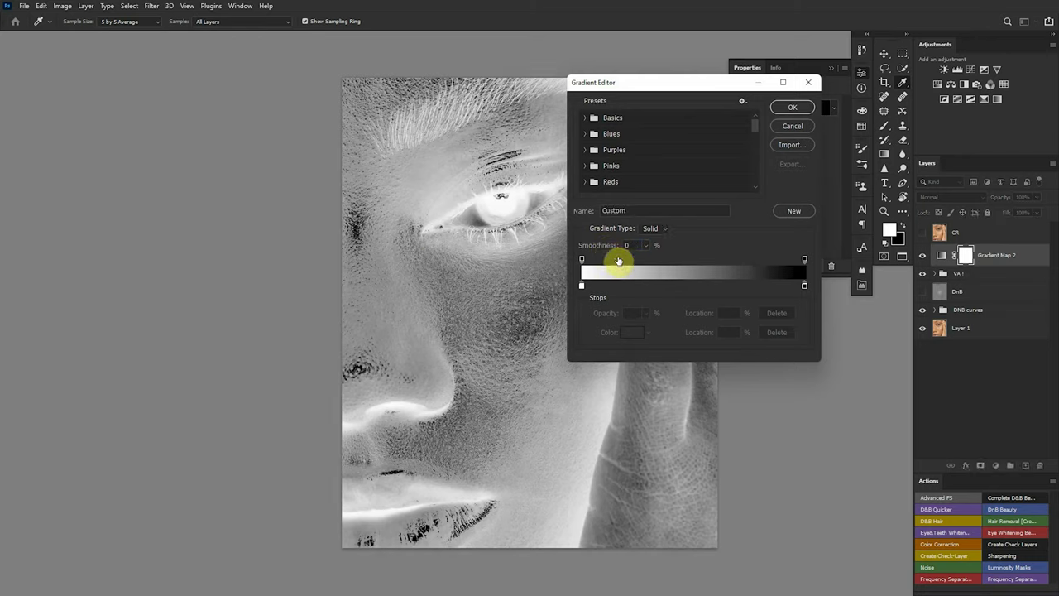
{"action": "left_click", "coordinate": [793, 109]}
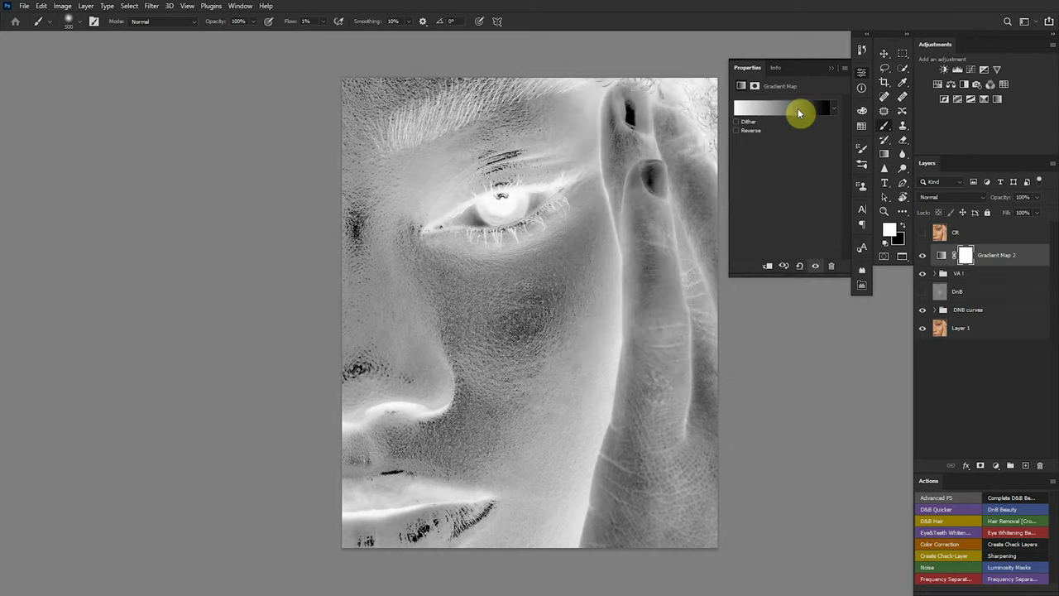
Hide the VA ! group and compare the color portrait with the inverted view from the Gradient Map layer
{"action": "left_click", "coordinate": [922, 256]}
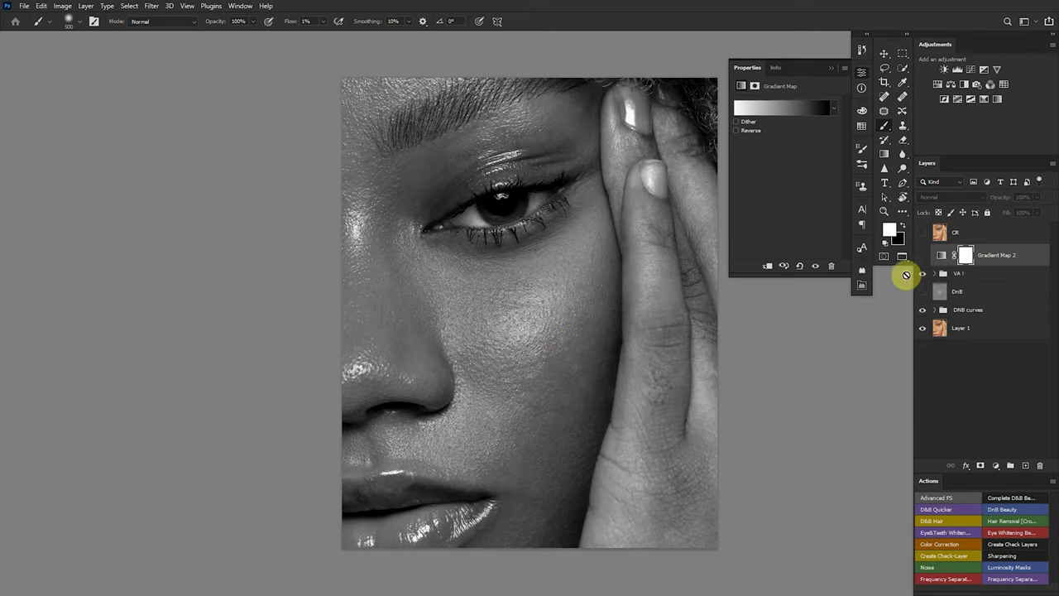
{"action": "left_click", "coordinate": [924, 274]}
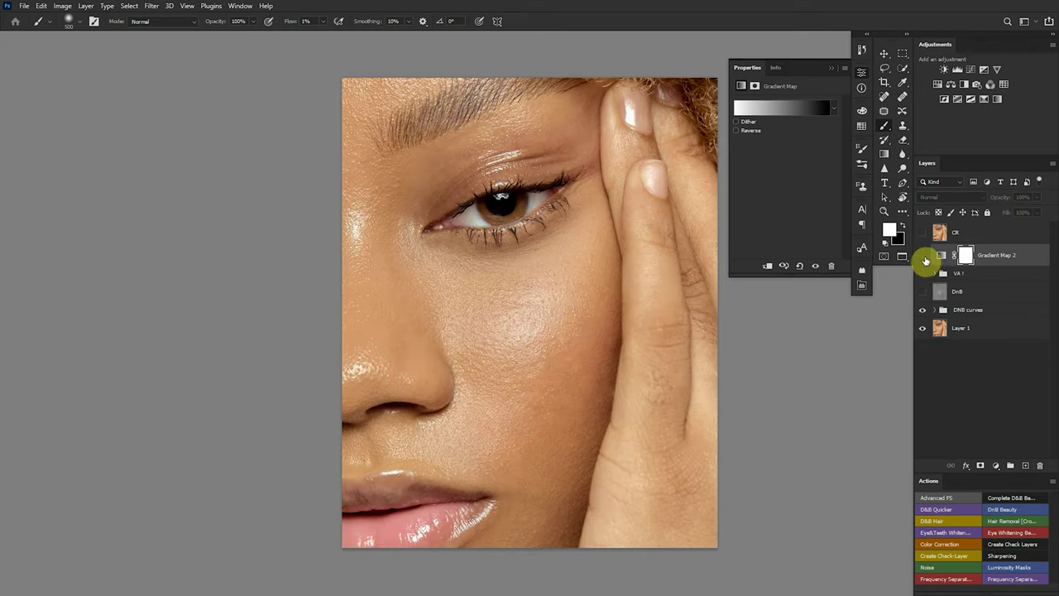
{"action": "left_click", "coordinate": [922, 258]}
{"action": "left_click", "coordinate": [923, 257]}
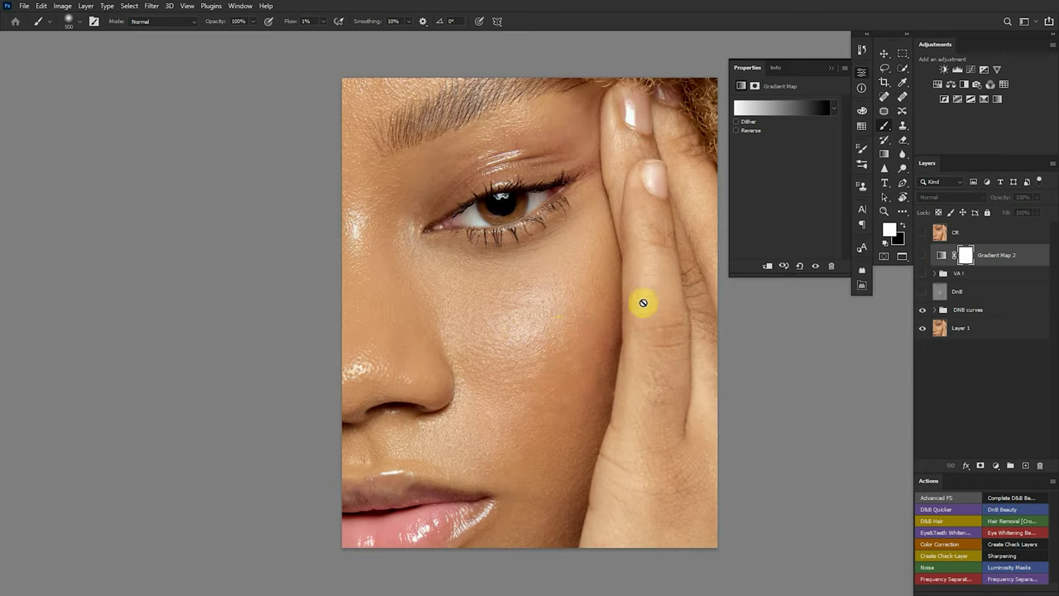
{"action": "left_click", "coordinate": [923, 256]}
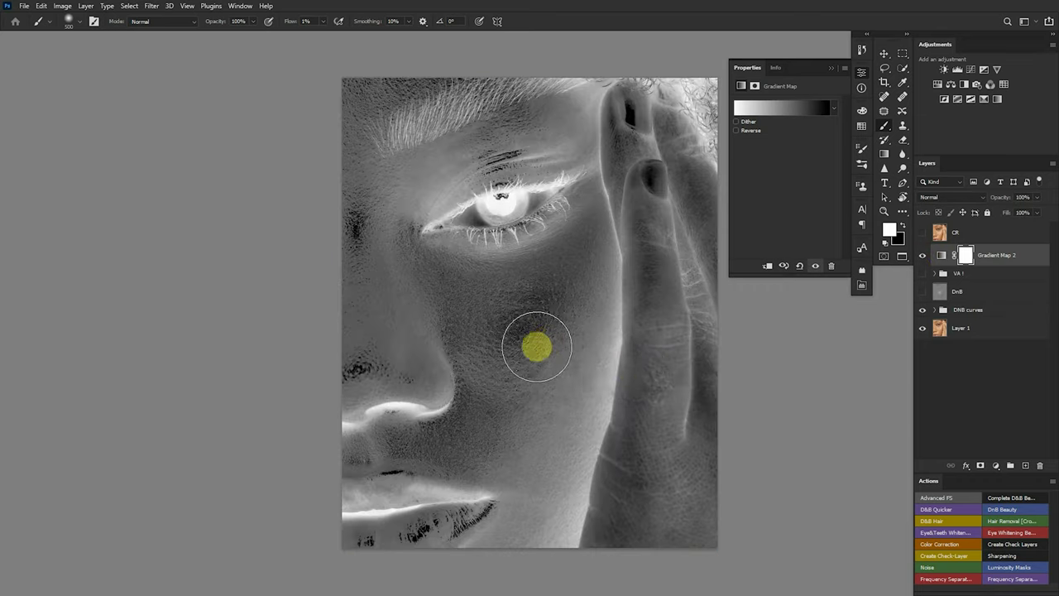
Compare the inverted Gradient Map 2 view with the VA ! group's black-and-white view, leaving only the gradient map shown
{"action": "left_click_drag", "start_coordinate": [535, 346], "coordinate": [553, 360]}
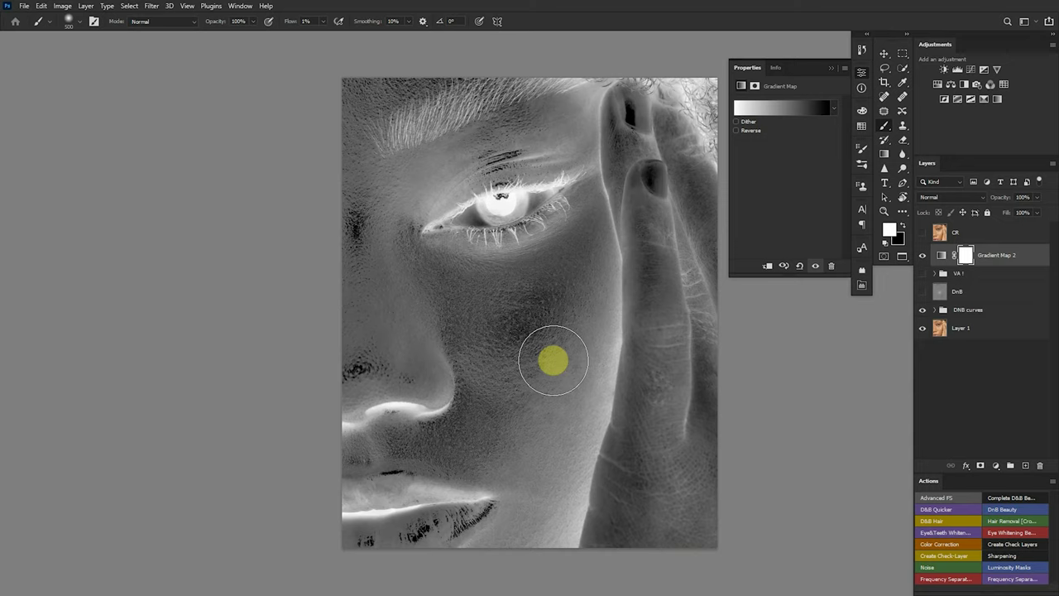
{"action": "left_click", "coordinate": [924, 253]}
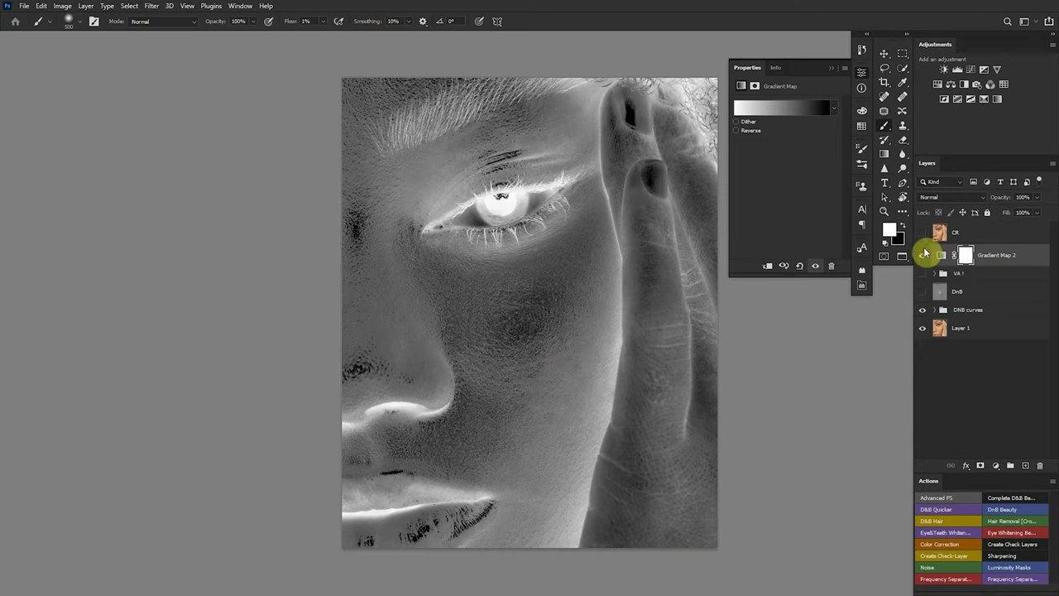
{"action": "left_click", "coordinate": [922, 273]}
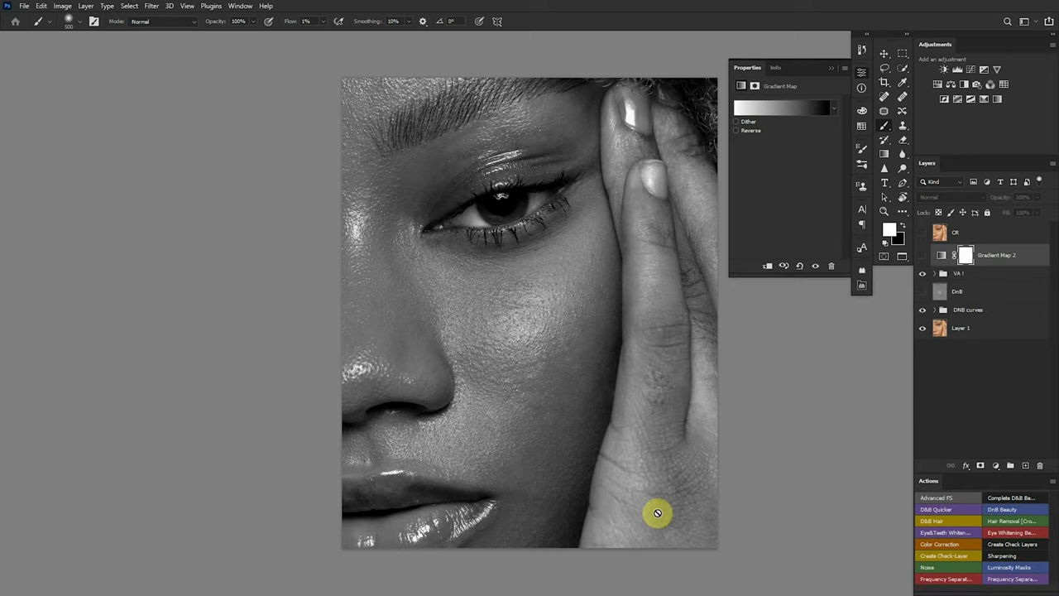
{"action": "left_click", "coordinate": [922, 273]}
{"action": "left_click", "coordinate": [922, 257]}
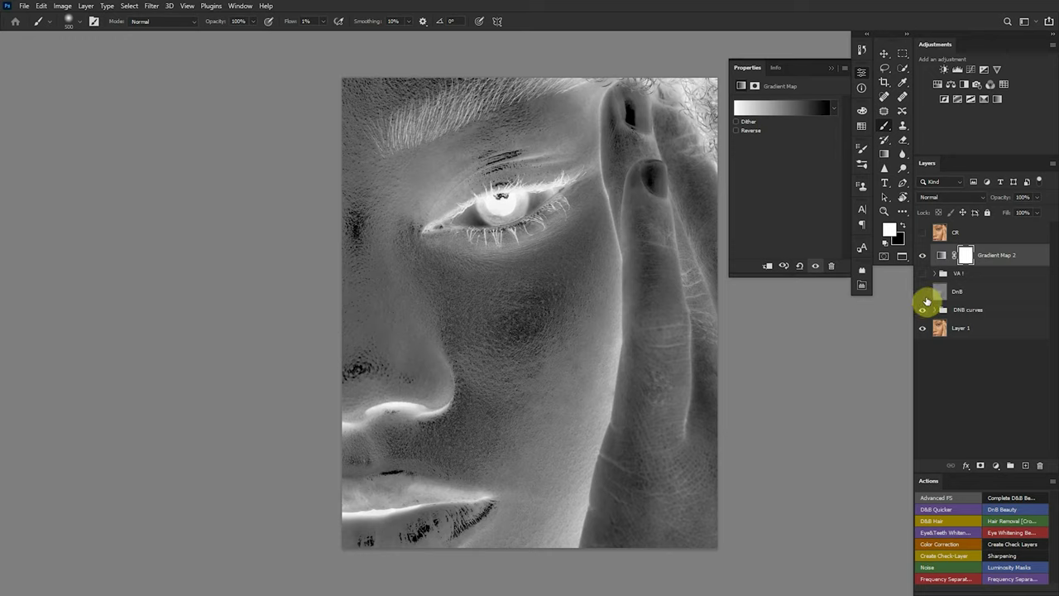
{"action": "left_click", "coordinate": [769, 291]}
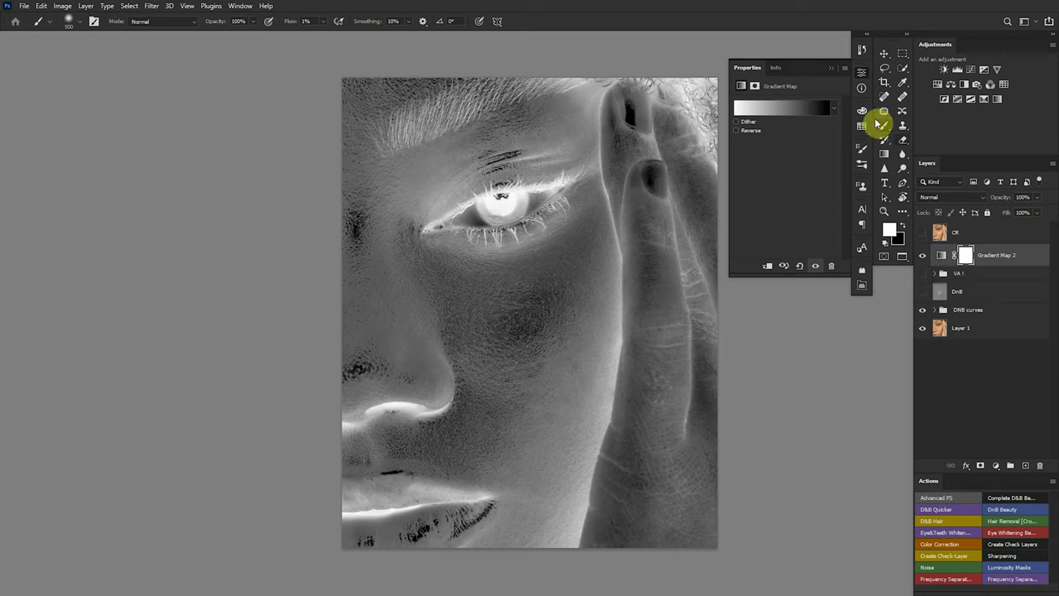
Add a Levels adjustment layer above Gradient Map 2 and darken its midtones to 0.36
{"action": "left_click", "coordinate": [957, 72]}
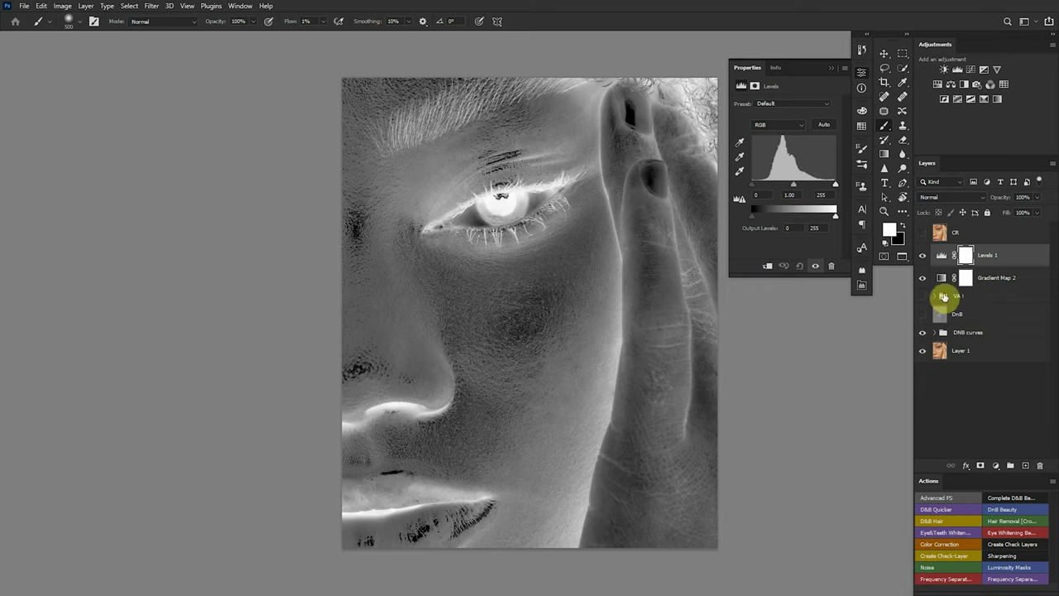
{"action": "left_click_drag", "start_coordinate": [938, 300], "coordinate": [948, 303]}
{"action": "left_click_drag", "start_coordinate": [956, 300], "coordinate": [965, 276]}
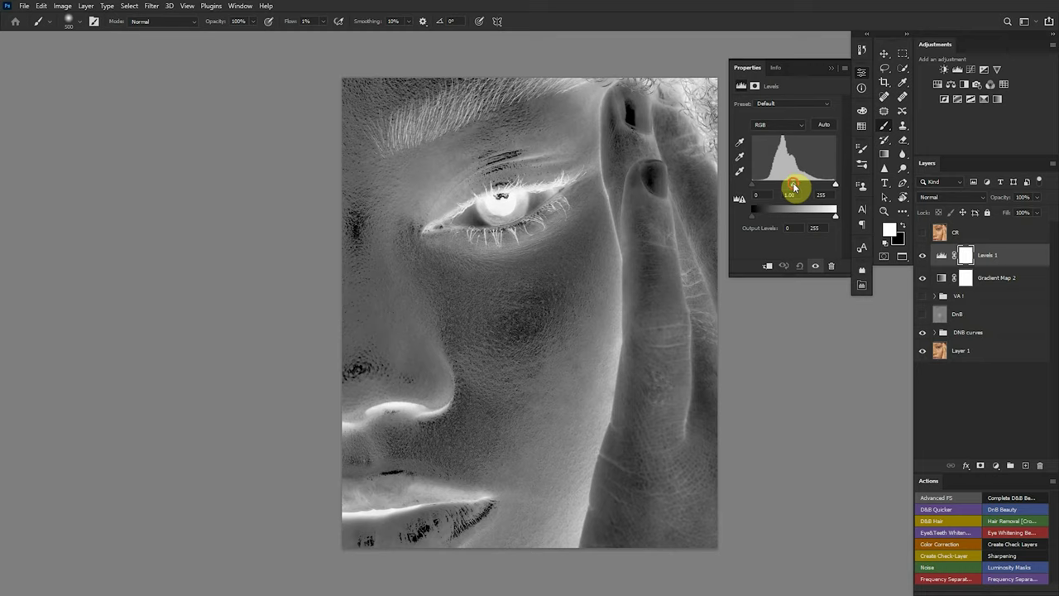
{"action": "left_click_drag", "start_coordinate": [793, 188], "coordinate": [816, 186]}
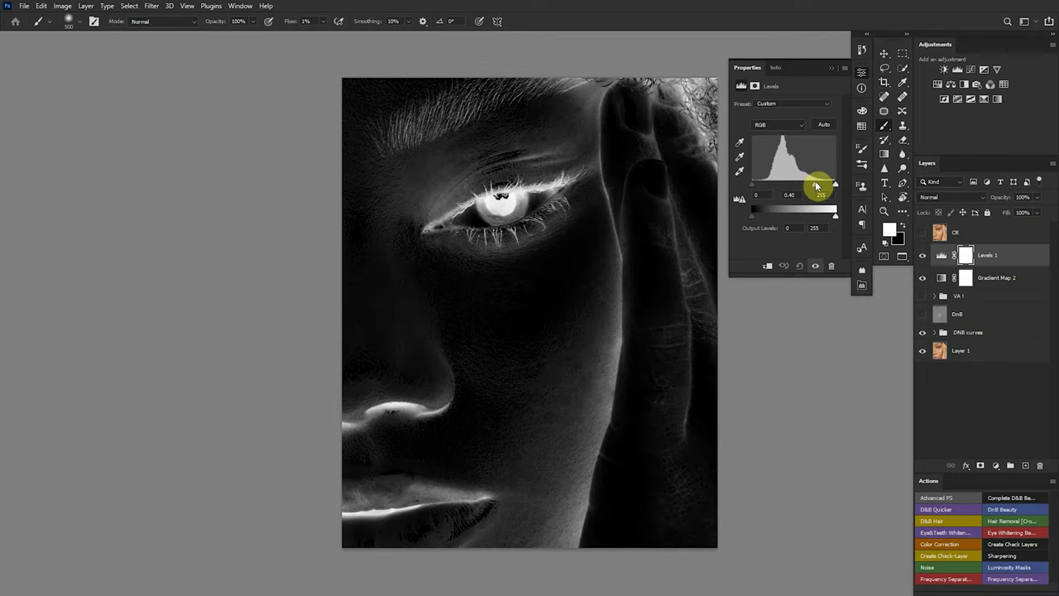
{"action": "left_click_drag", "start_coordinate": [817, 186], "coordinate": [819, 185]}
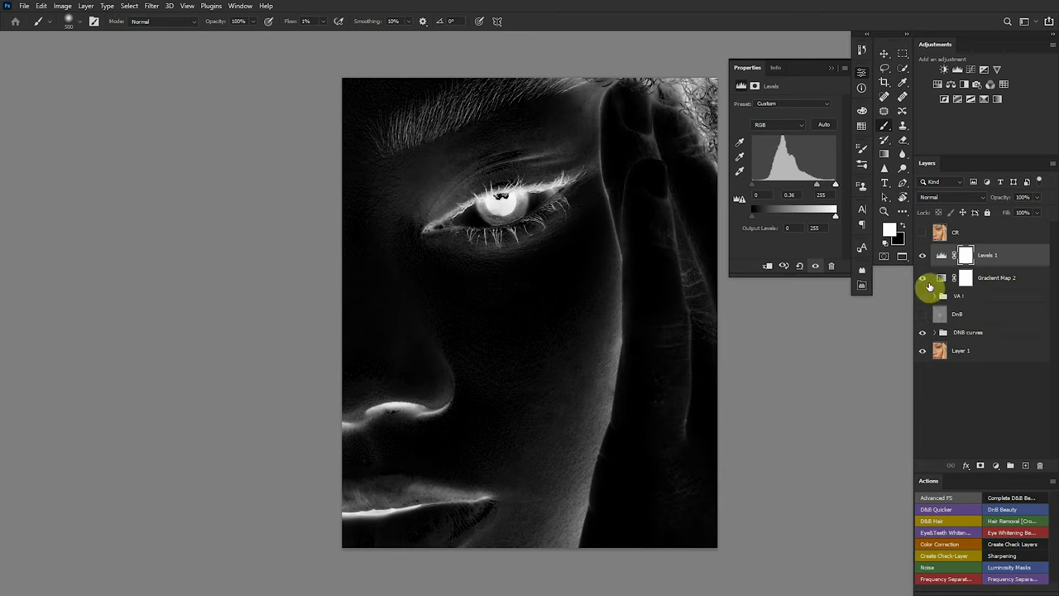
Try Levels midtone values of 0.09 and 4.91, comparing each with Gradient Map 2 hidden and shown
{"action": "left_click", "coordinate": [921, 278]}
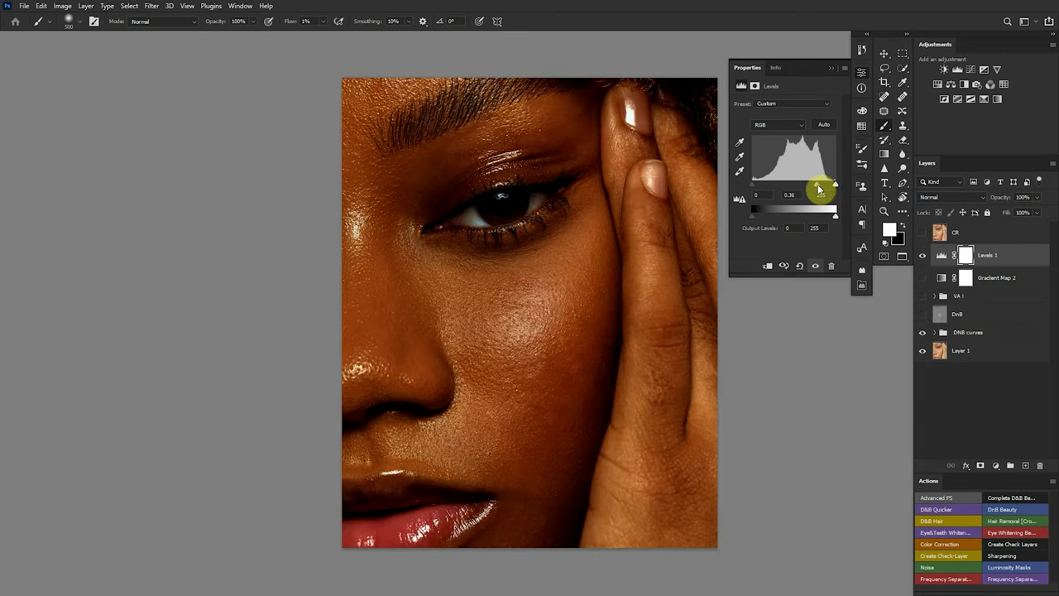
{"action": "left_click_drag", "start_coordinate": [817, 184], "coordinate": [832, 184]}
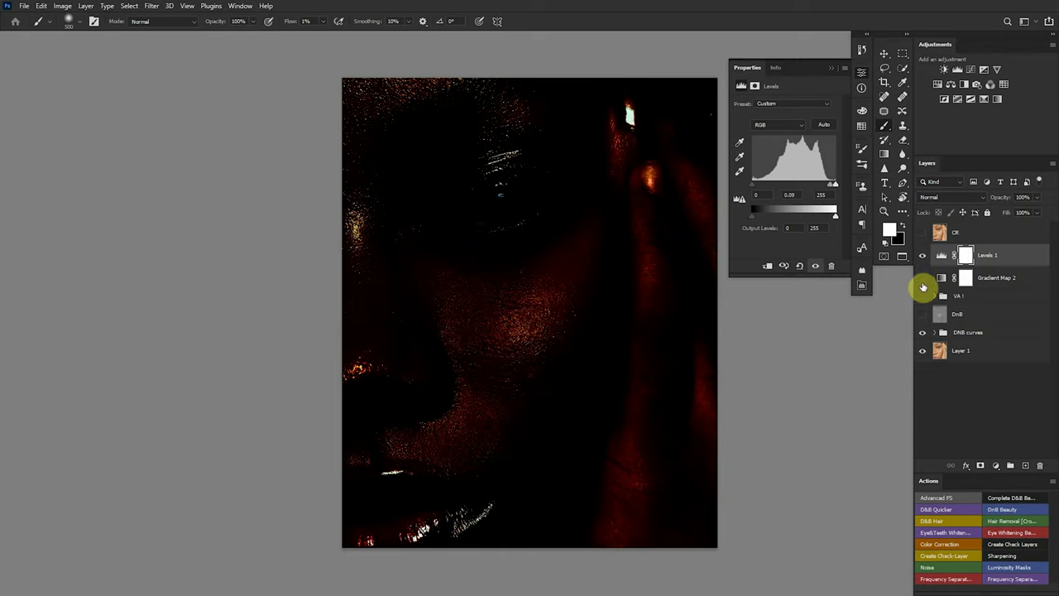
{"action": "left_click", "coordinate": [922, 277]}
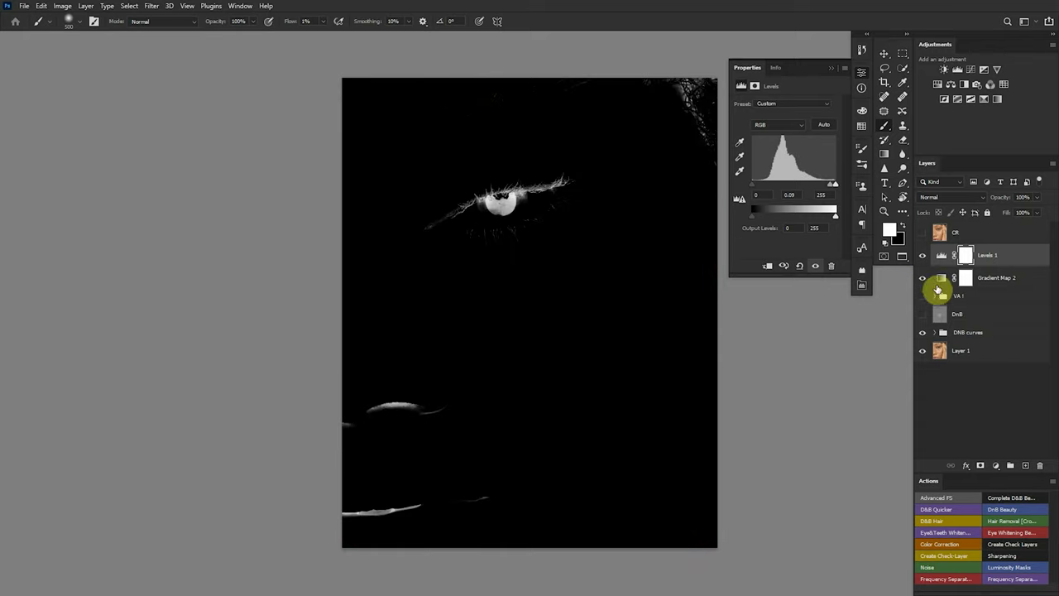
{"action": "left_click", "coordinate": [923, 277]}
{"action": "left_click_drag", "start_coordinate": [834, 185], "coordinate": [755, 187]}
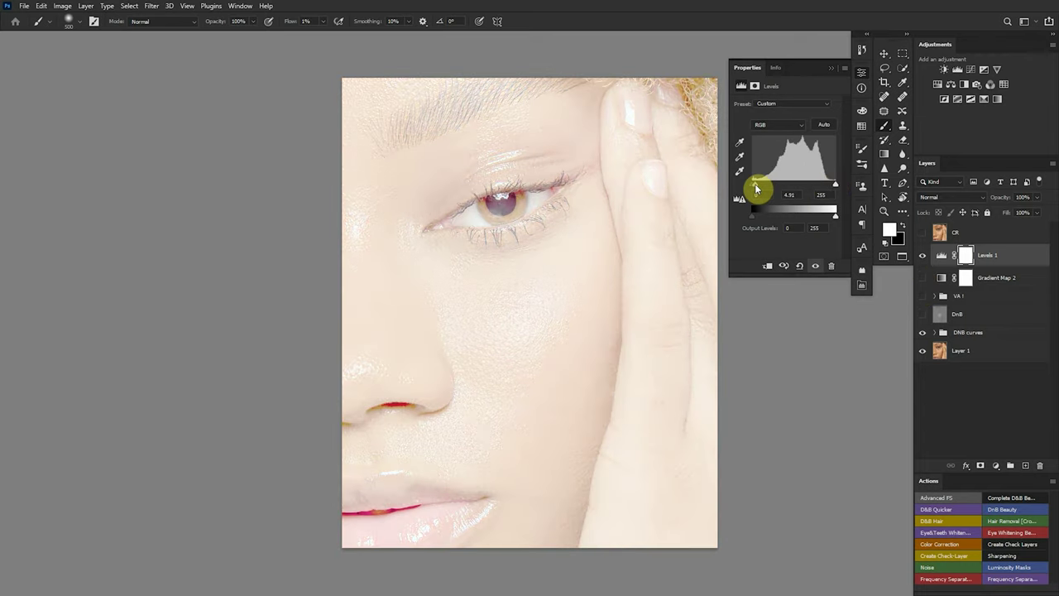
{"action": "left_click", "coordinate": [923, 279]}
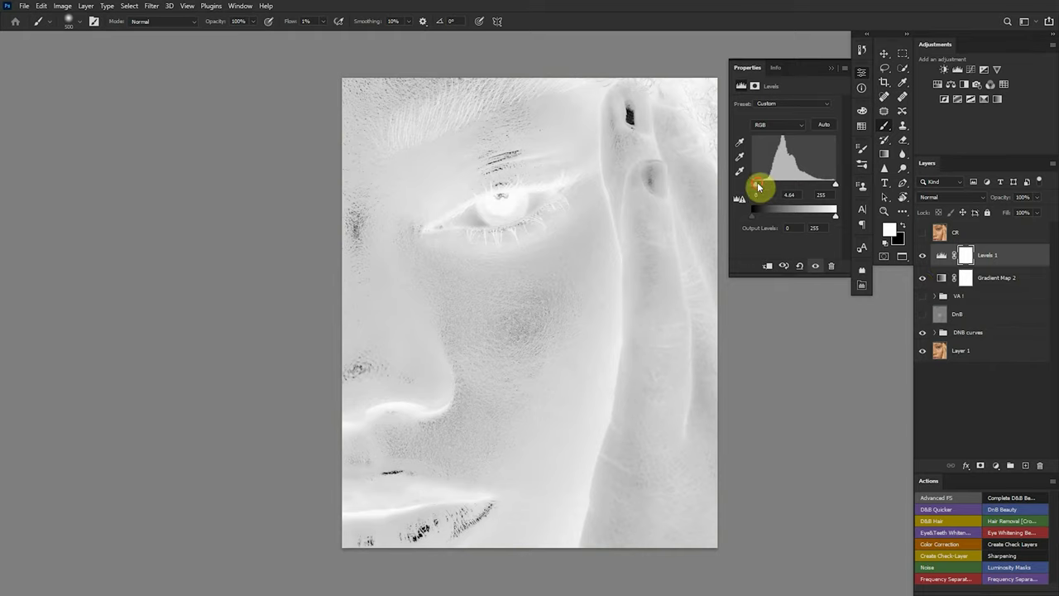
Set the Levels 1 midtones to 0.56 and reduce the brush size to 70
{"action": "left_click_drag", "start_coordinate": [758, 186], "coordinate": [801, 185]}
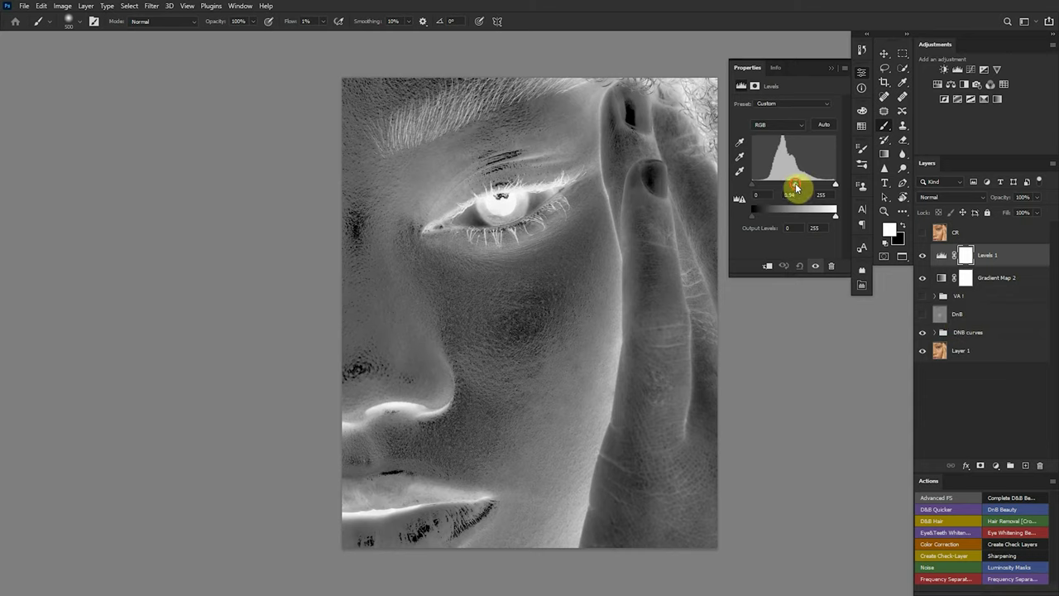
{"action": "left_click_drag", "start_coordinate": [795, 186], "coordinate": [808, 187]}
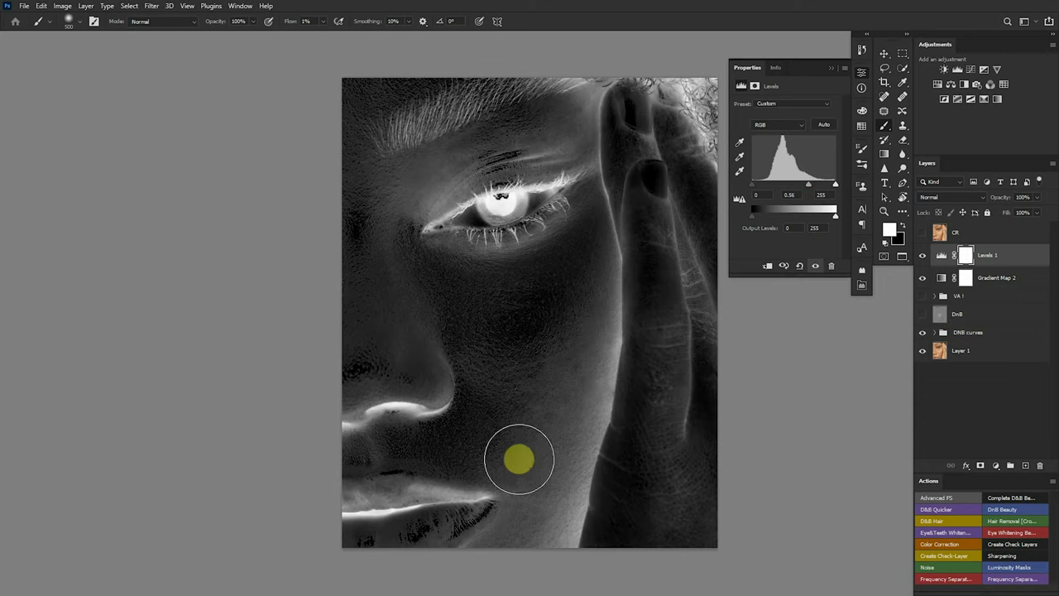
{"action": "key", "text": "bracketleft"}
{"action": "key", "text": "bracketleft"}
{"action": "key", "text": "bracketleft"}
{"action": "key", "text": "bracketleft"}
{"action": "key", "text": "bracketleft"}
{"action": "key", "text": "bracketleft"}
{"action": "key", "text": "bracketleft"}
{"action": "key", "text": "bracketleft"}
{"action": "key", "text": "bracketleft"}
{"action": "key", "text": "bracketleft"}
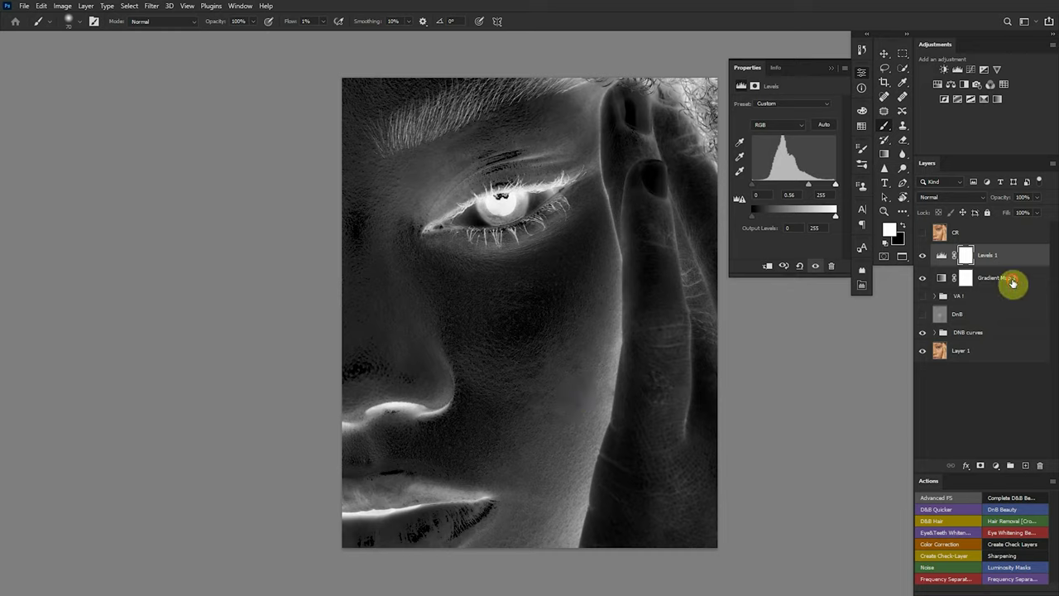
Group Levels 1 with Gradient Map 2 and name the group VA 2
{"action": "key", "text": "ctrl+g"}
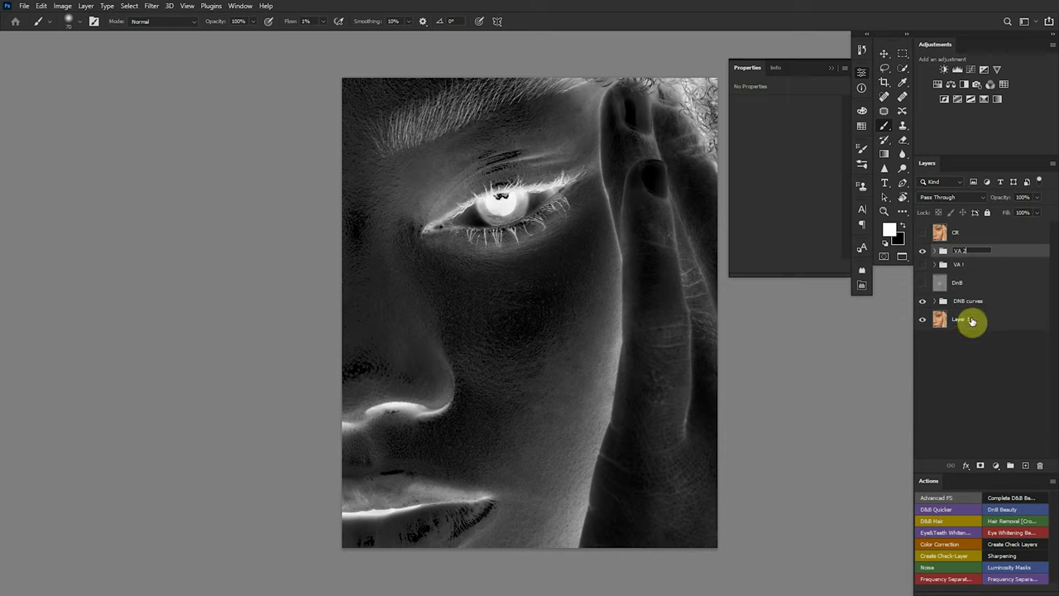
{"action": "type", "text": "2"}
{"action": "key", "text": "Return"}
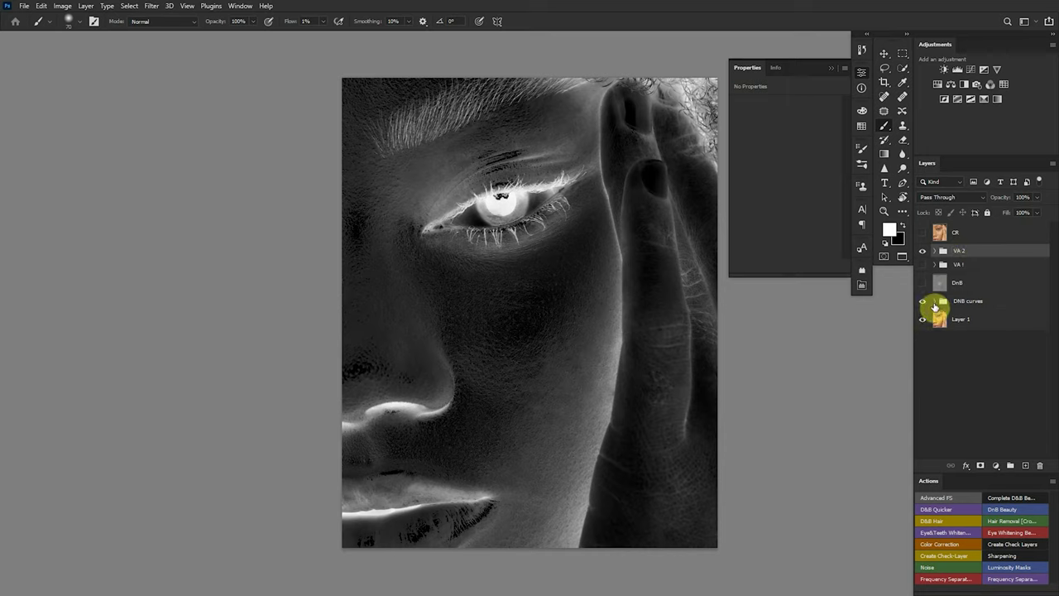
Select the D layer's mask inside the DNB curves group and set the brush flow to 2%
{"action": "left_click", "coordinate": [934, 301]}
{"action": "left_click", "coordinate": [974, 345]}
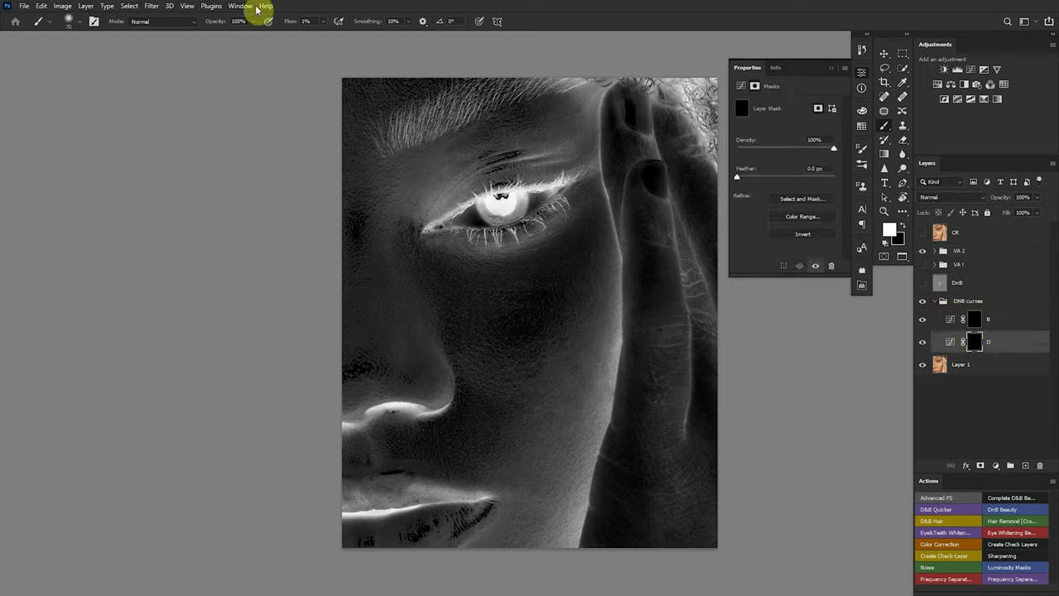
{"action": "left_click", "coordinate": [305, 21]}
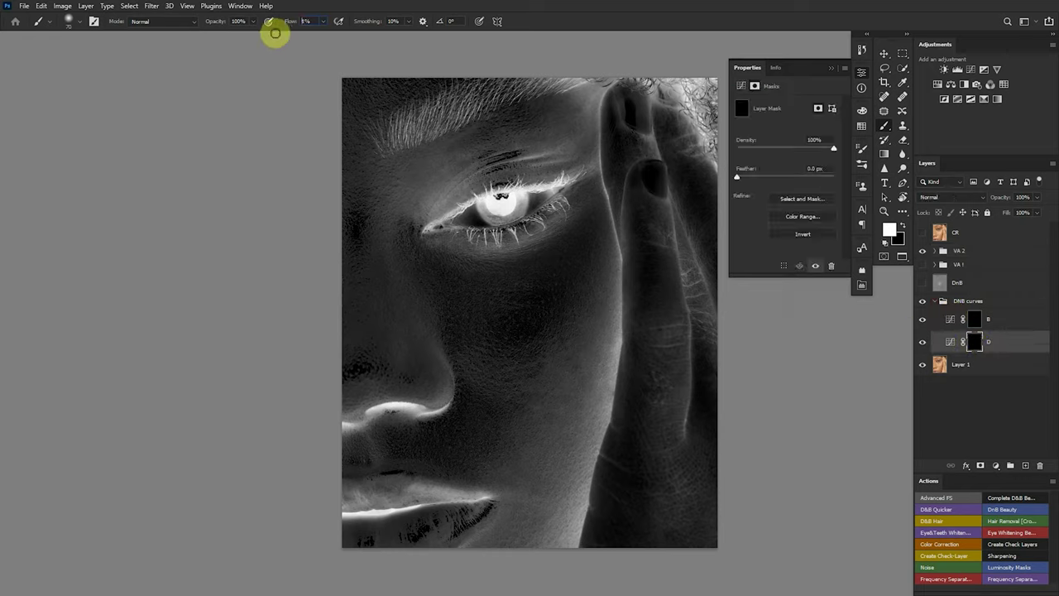
{"action": "key", "text": "BackSpace"}
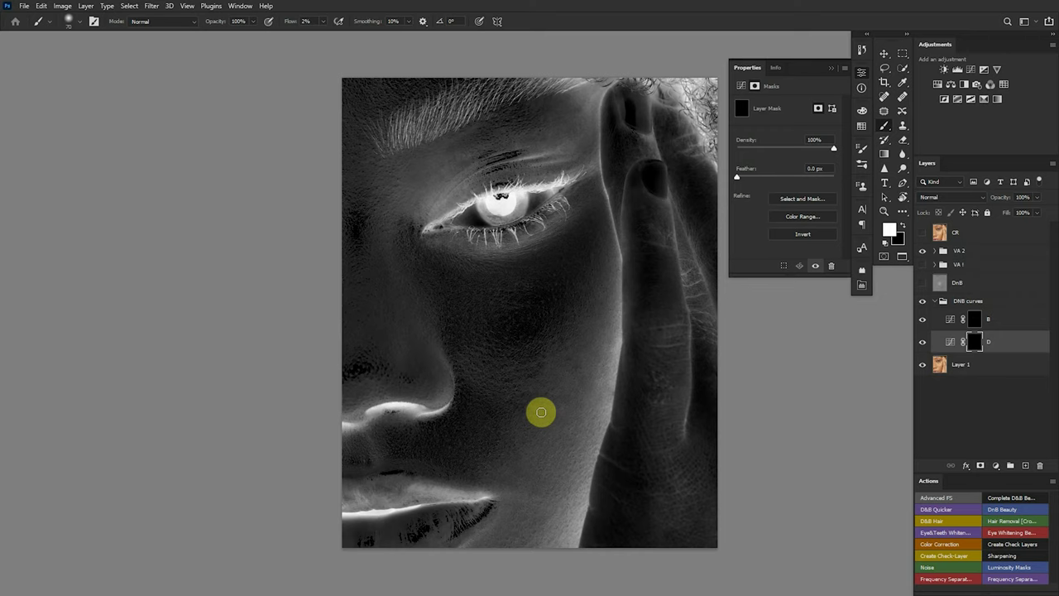
Compare the cheek with the D curves layer hidden and shown, both close up and in the full portrait
{"action": "scroll", "coordinate": [541, 412], "scroll_direction": "up", "scroll_amount": 5}
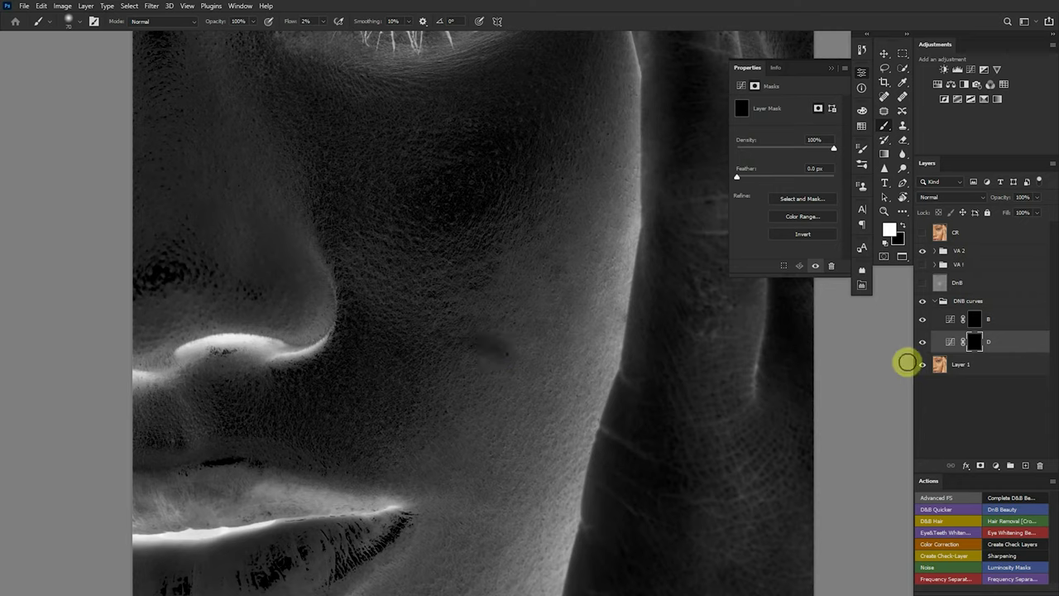
{"action": "left_click", "coordinate": [922, 343]}
{"action": "left_click", "coordinate": [922, 345]}
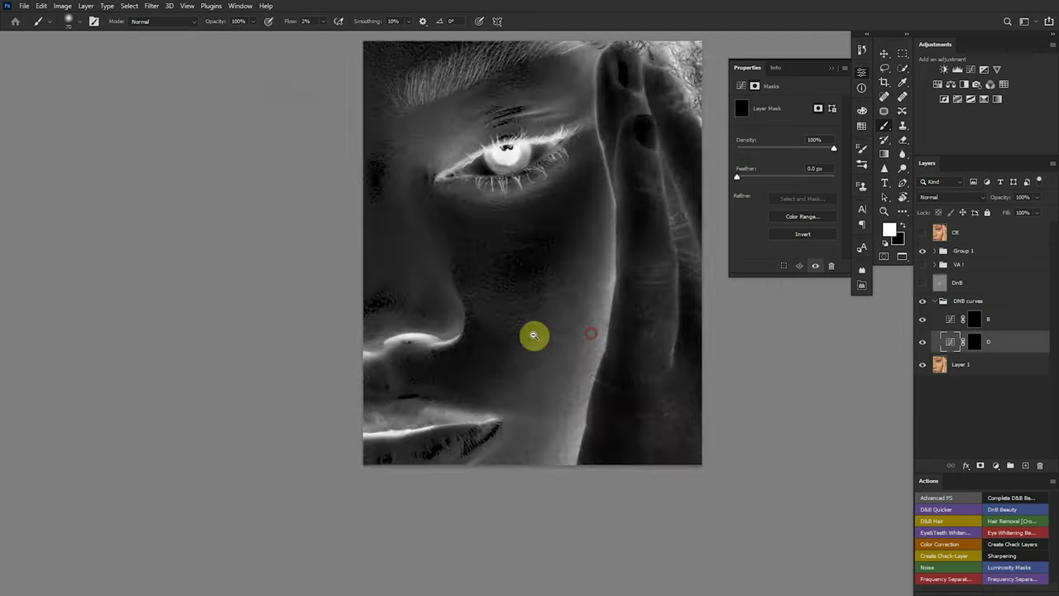
{"action": "scroll", "coordinate": [535, 336], "scroll_direction": "down", "scroll_amount": 3}
{"action": "scroll", "coordinate": [560, 283], "scroll_direction": "up", "scroll_amount": 3}
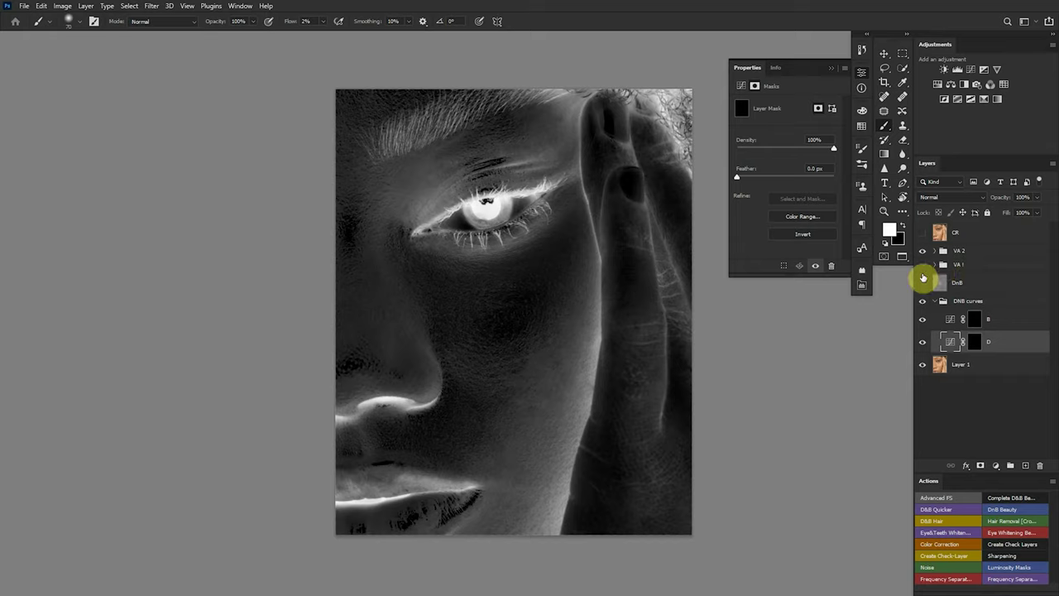
Duplicate the DNB curves group and name the copy DNB Fine
{"action": "left_click", "coordinate": [963, 257]}
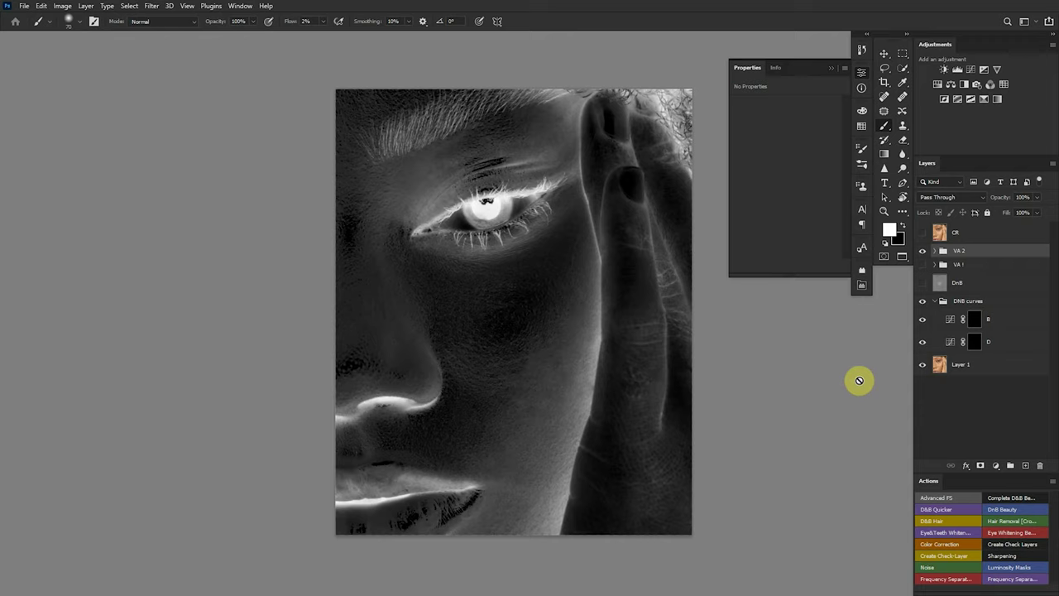
{"action": "left_click", "coordinate": [976, 324]}
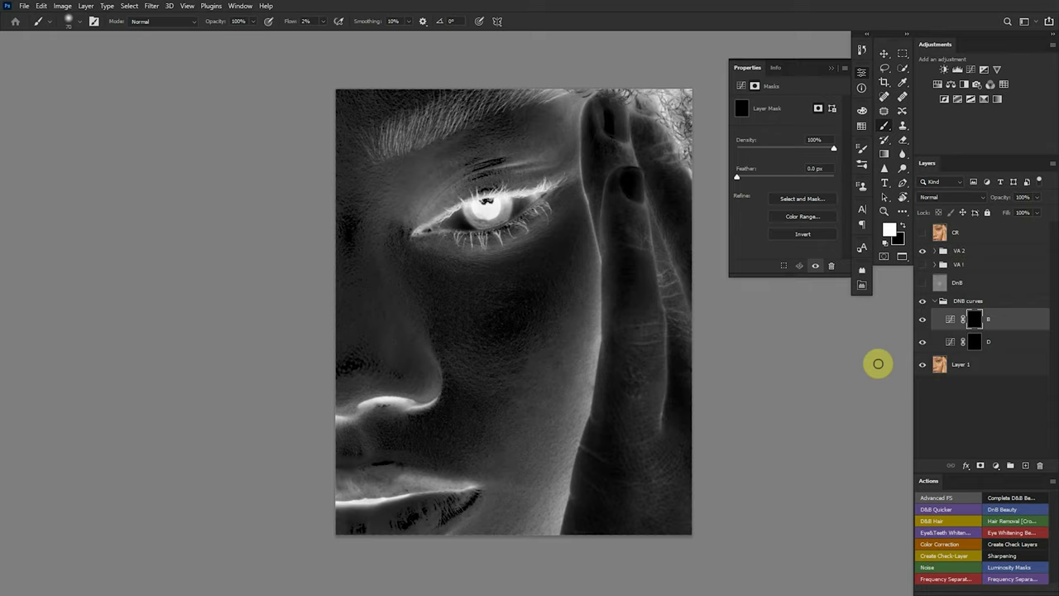
{"action": "left_click", "coordinate": [972, 303]}
{"action": "key", "text": "ctrl+j"}
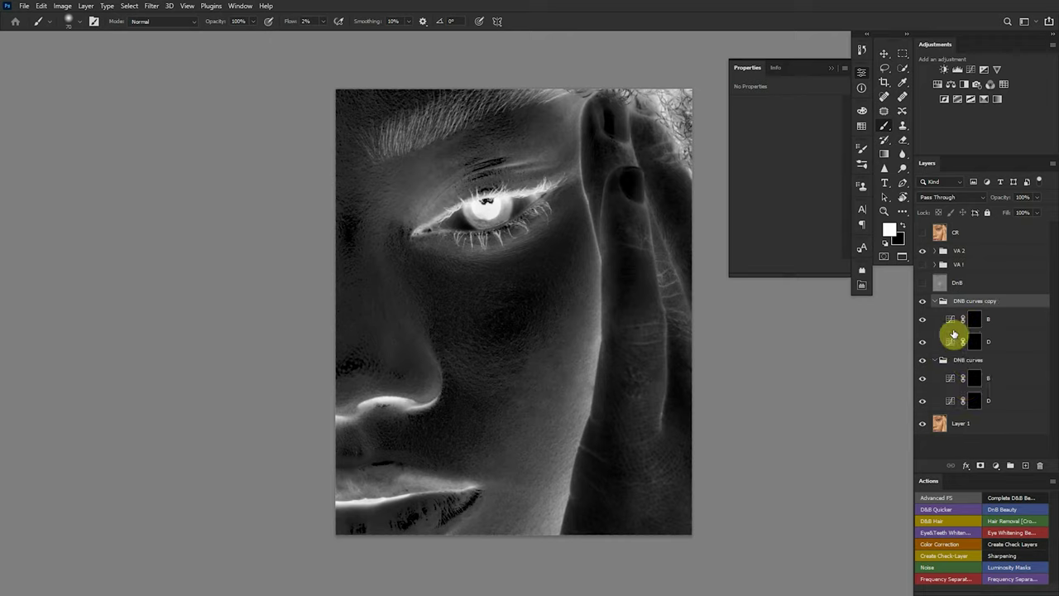
{"action": "left_click_drag", "start_coordinate": [957, 339], "coordinate": [973, 301]}
{"action": "double_click", "coordinate": [981, 302]}
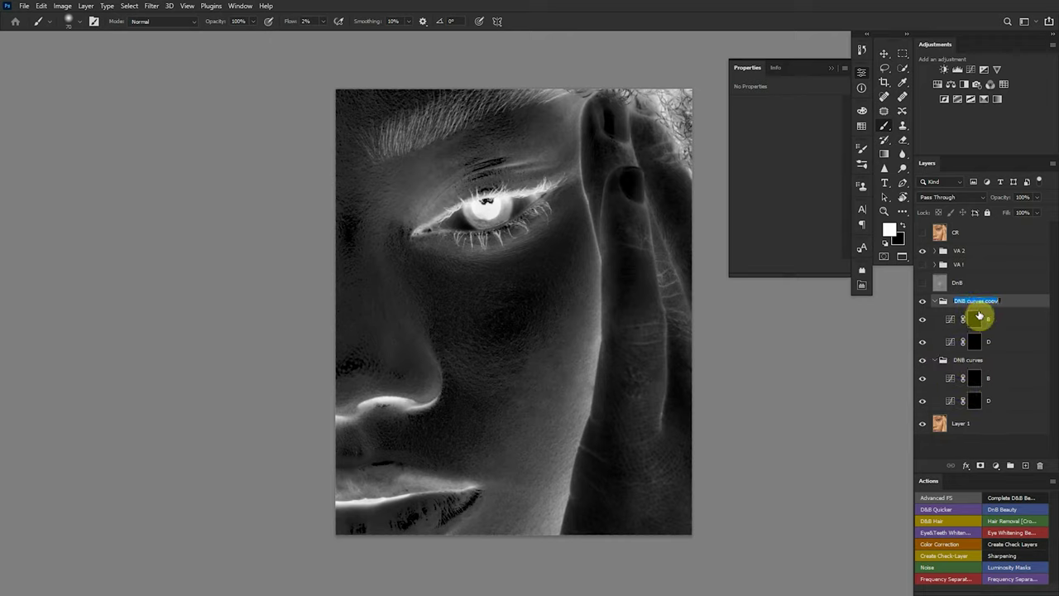
{"action": "type", "text": "DN"}
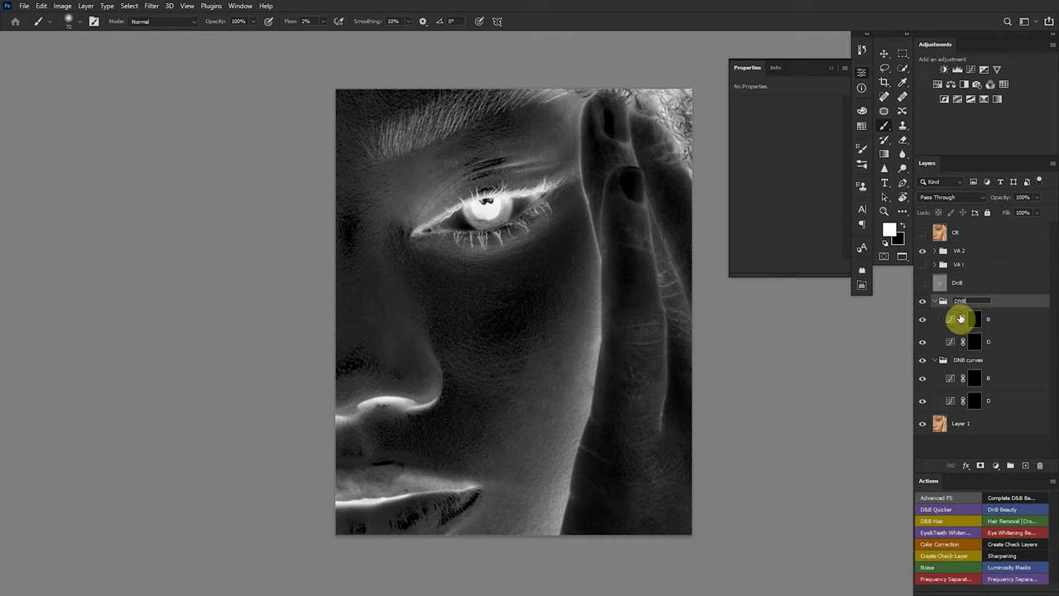
{"action": "type", "text": "B Fine"}
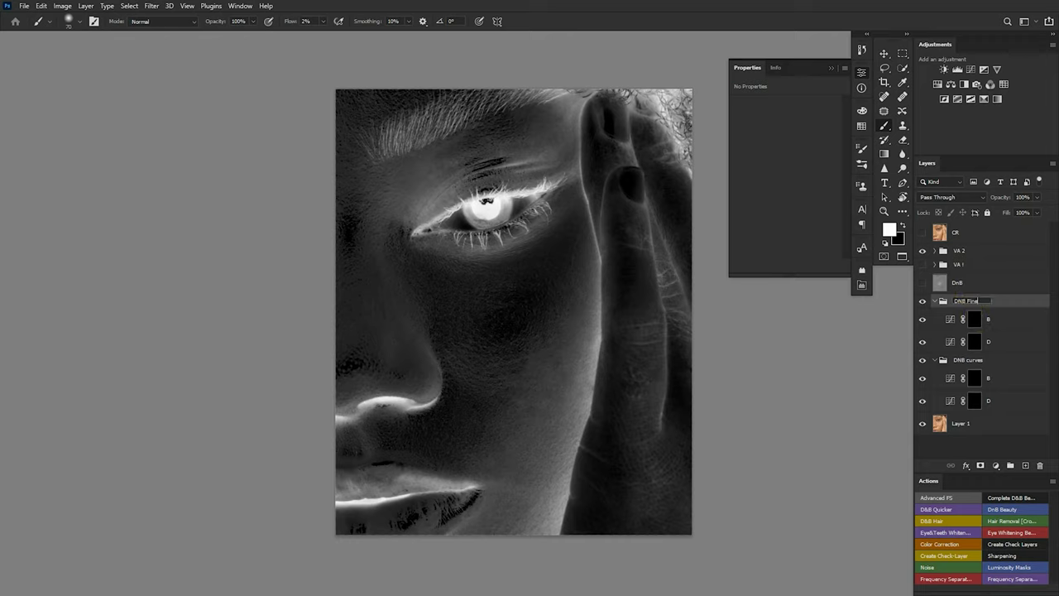
{"action": "key", "text": "Return"}
Dodge and burn small uneven patches on the cheek using the D and B masks of the DNB curves group, adjusting the brush size
{"action": "left_click", "coordinate": [974, 404]}
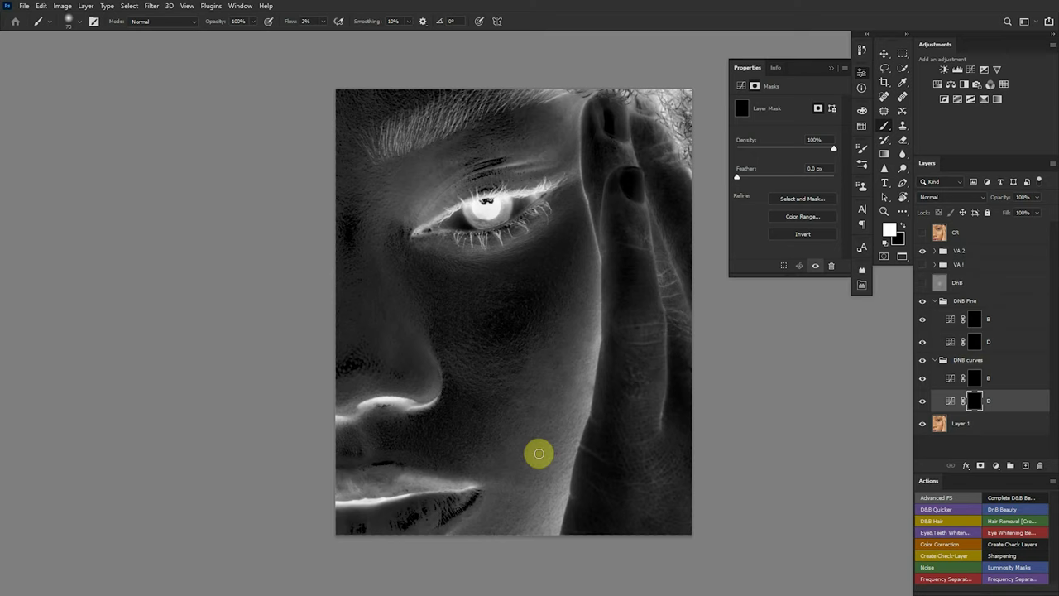
{"action": "left_click_drag", "start_coordinate": [535, 440], "coordinate": [565, 425]}
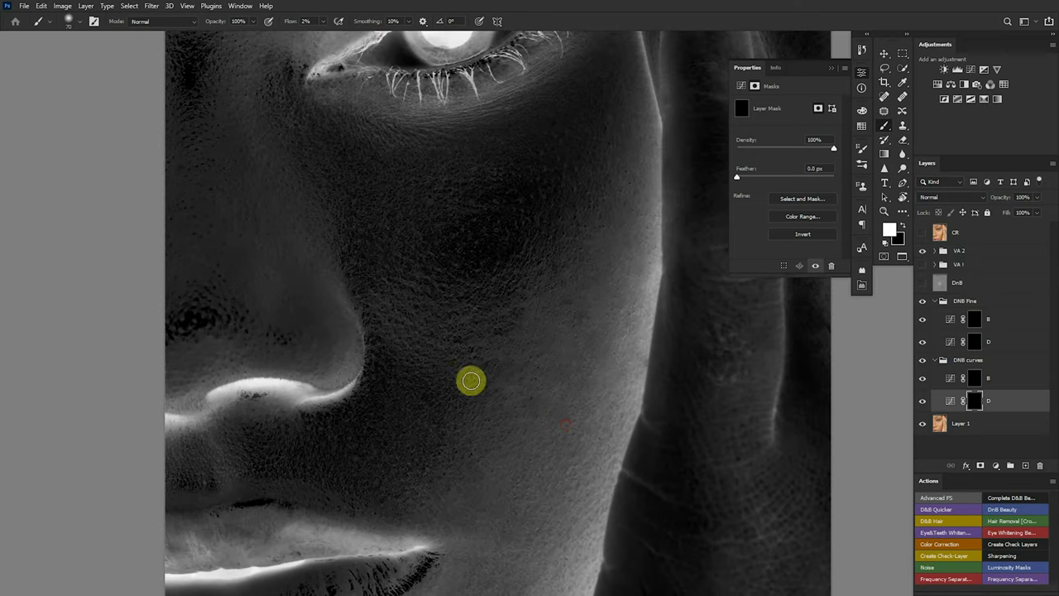
{"action": "left_click", "coordinate": [977, 380]}
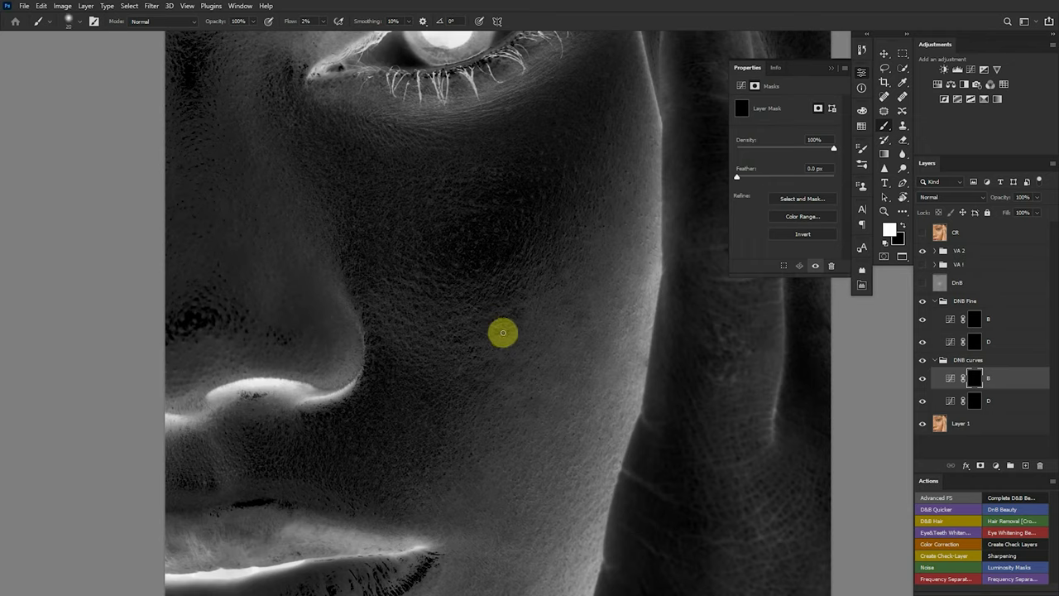
{"action": "key", "text": "bracketright"}
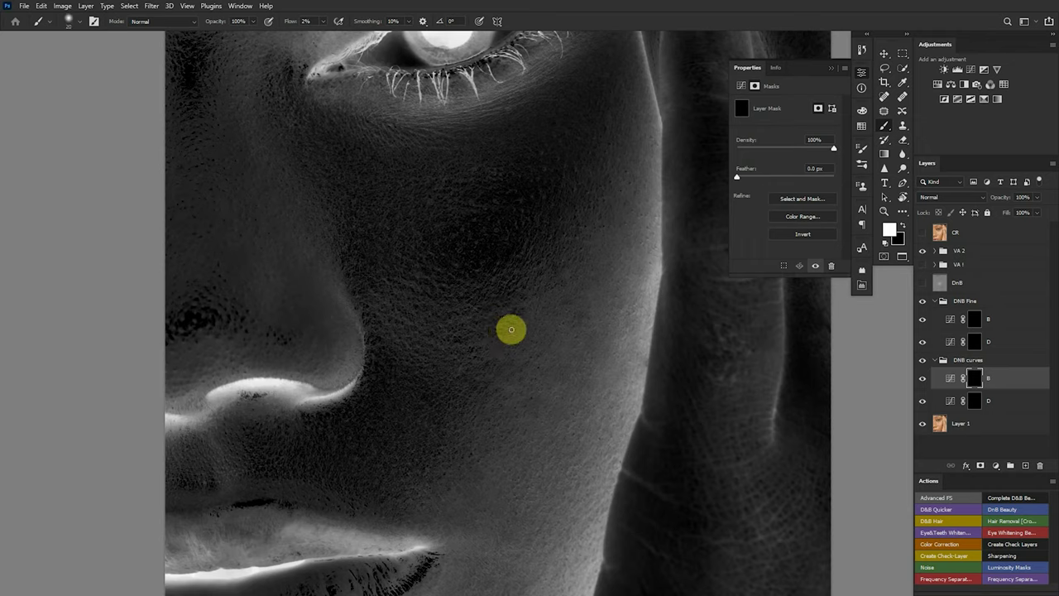
{"action": "key", "text": "bracketleft"}
{"action": "key", "text": "bracketright"}
{"action": "key", "text": "bracketright"}
{"action": "key", "text": "bracketright"}
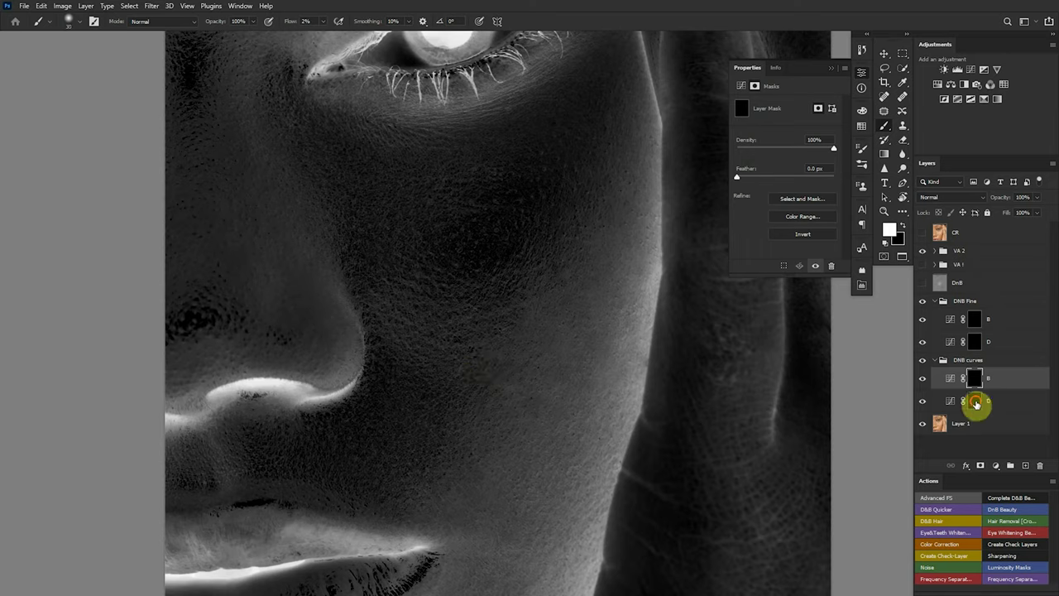
{"action": "left_click", "coordinate": [973, 403]}
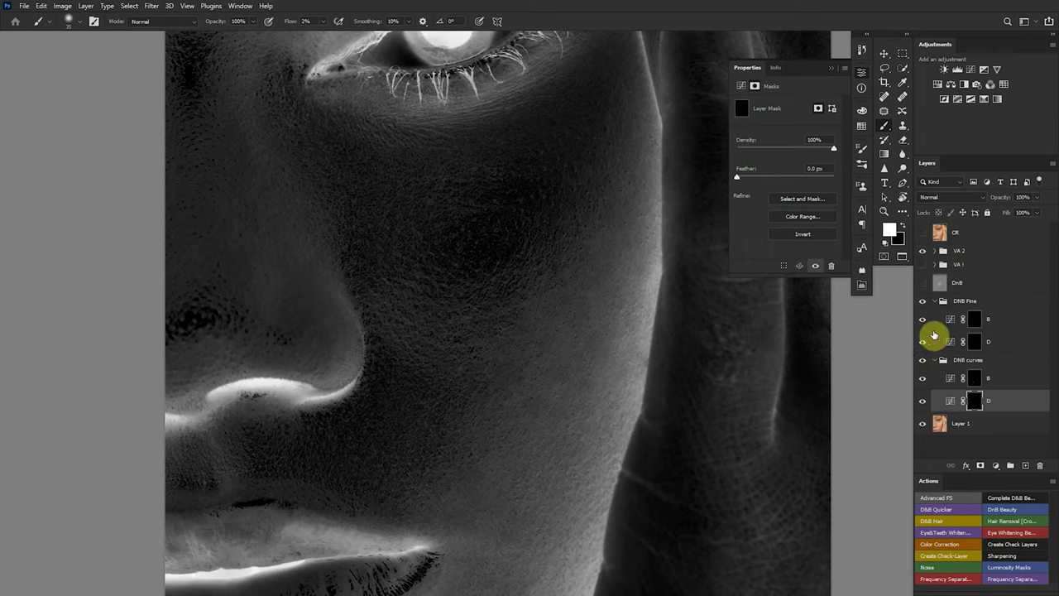
Collapse the DNB Fine group and compare the cheek in colour, without VA 2, with the DNB curves group hidden and shown
{"action": "left_click", "coordinate": [934, 301]}
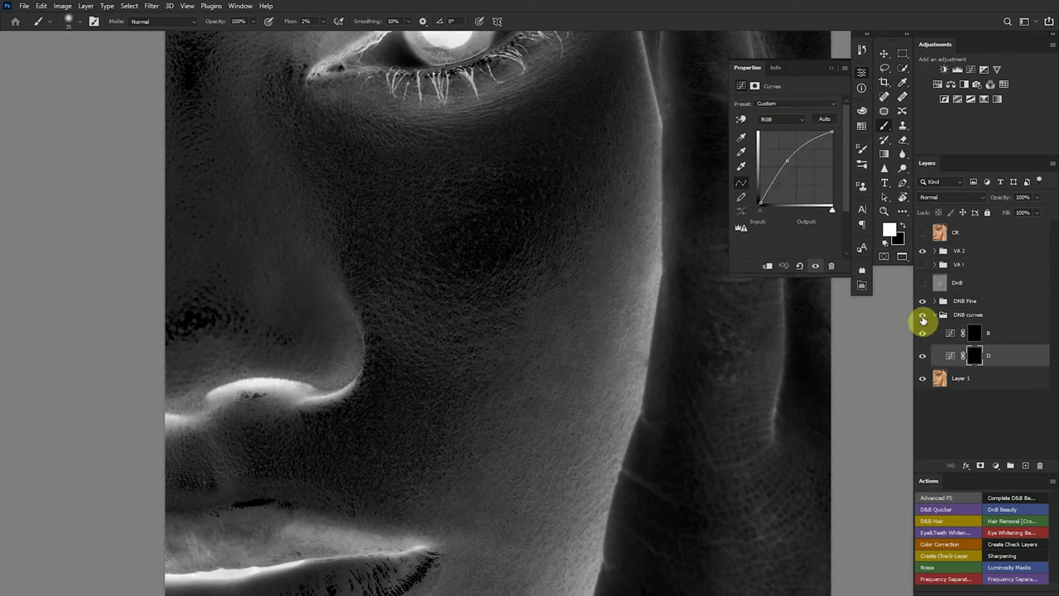
{"action": "left_click", "coordinate": [923, 316]}
{"action": "left_click", "coordinate": [922, 256]}
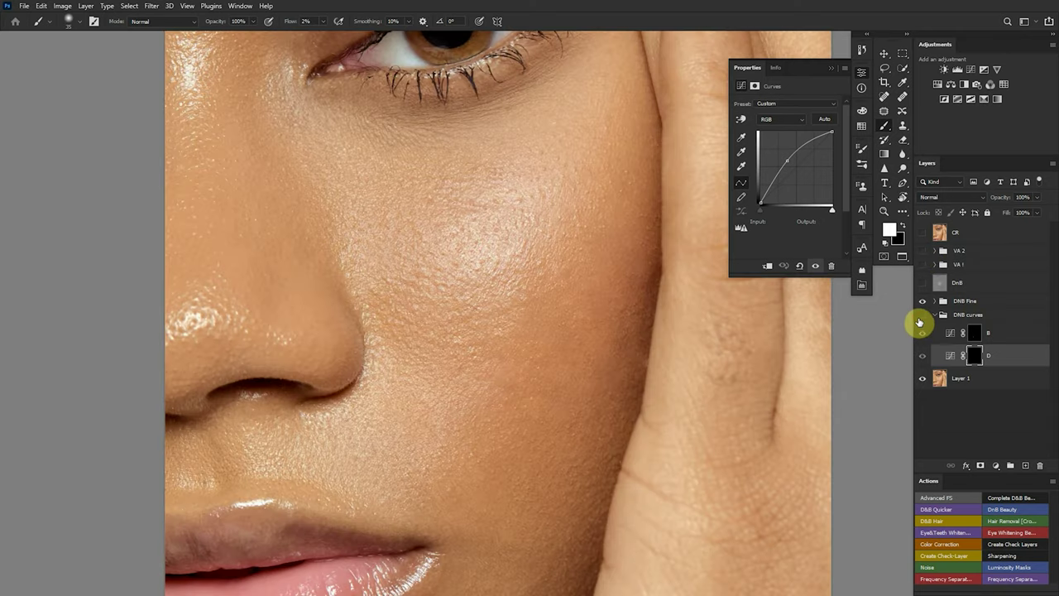
{"action": "left_click", "coordinate": [920, 317]}
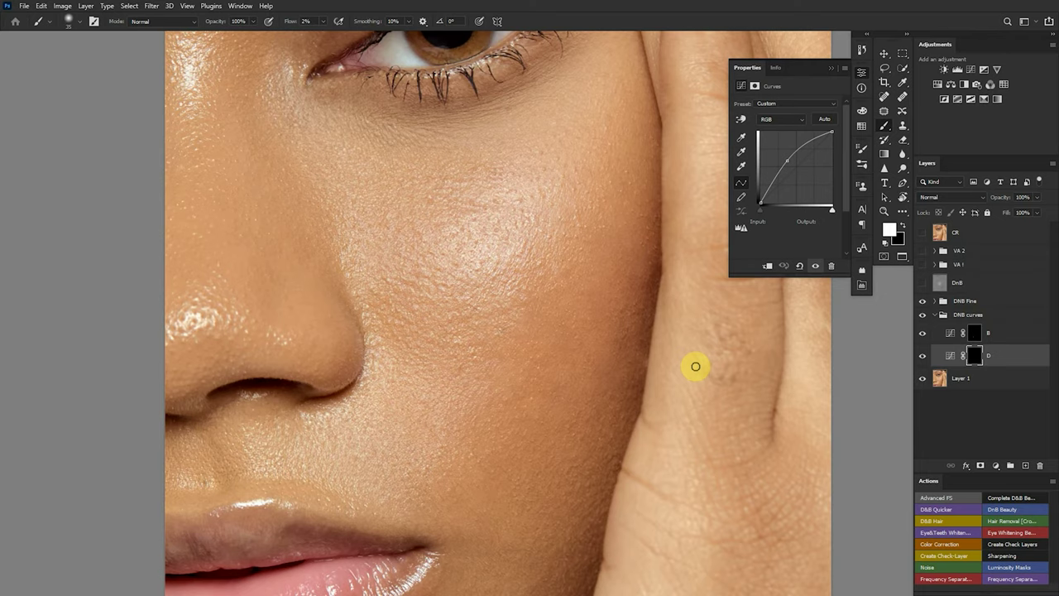
{"action": "left_click", "coordinate": [922, 250]}
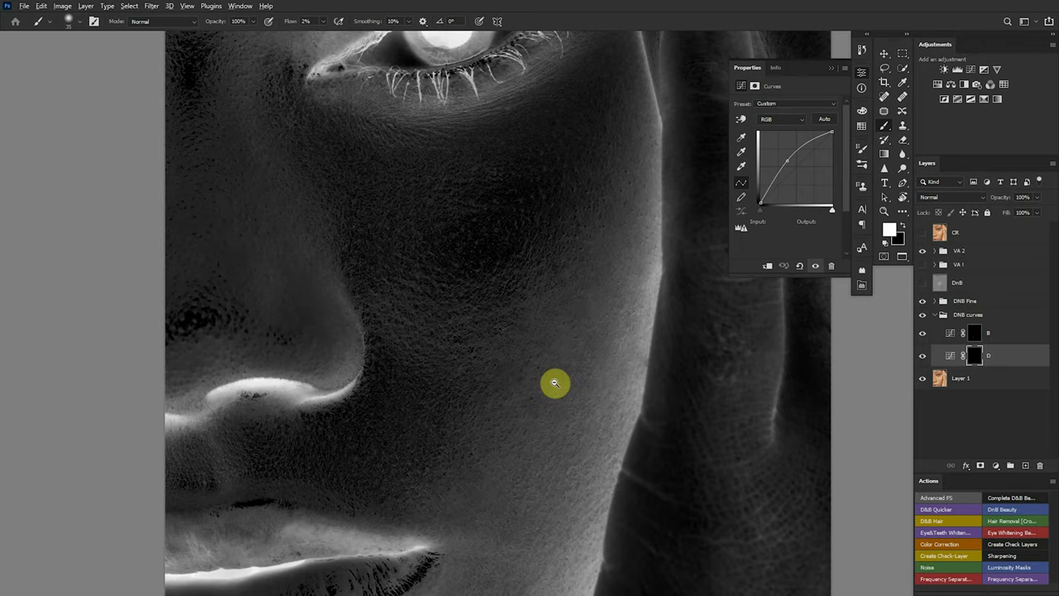
Examine the cheek's tonal transitions under the VA 2 visual aid, both close up and in the full portrait
{"action": "scroll", "coordinate": [553, 381], "scroll_direction": "down", "scroll_amount": 4}
{"action": "left_click_drag", "start_coordinate": [541, 371], "coordinate": [520, 387]}
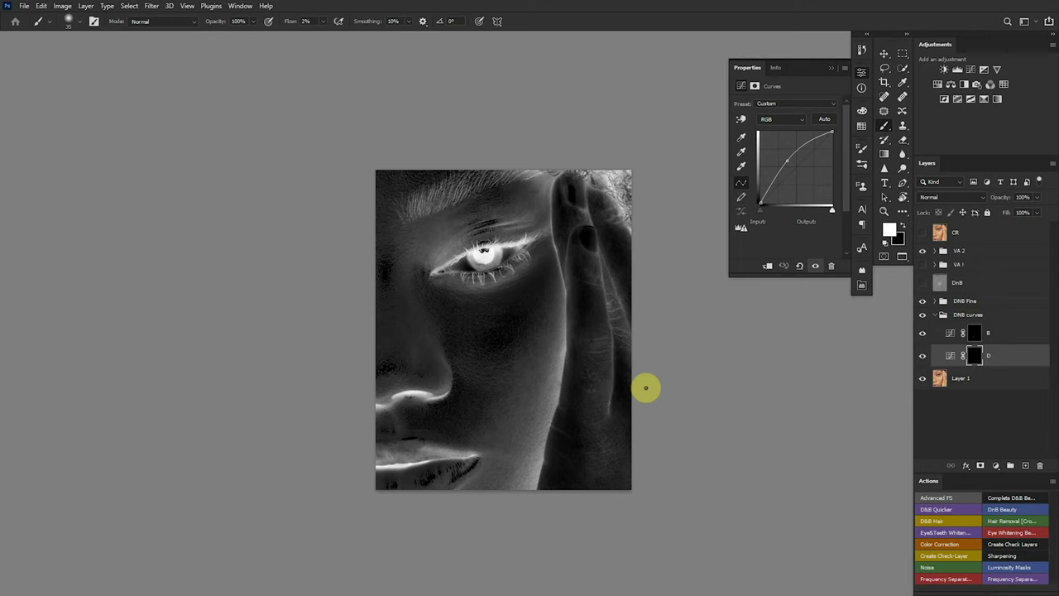
{"action": "scroll", "coordinate": [560, 414], "scroll_direction": "up", "scroll_amount": 5}
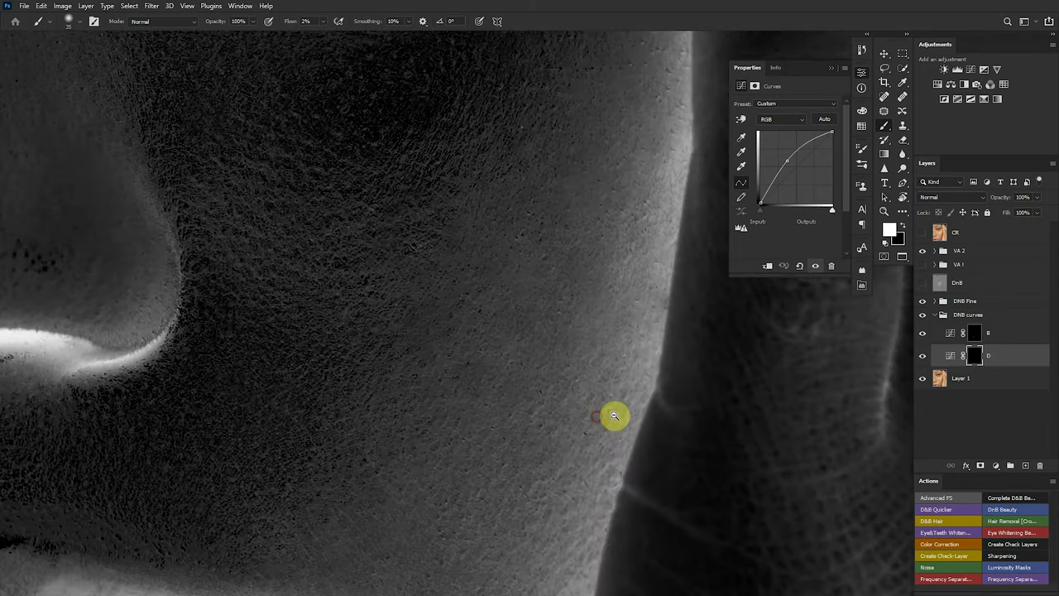
{"action": "scroll", "coordinate": [612, 416], "scroll_direction": "down", "scroll_amount": 10}
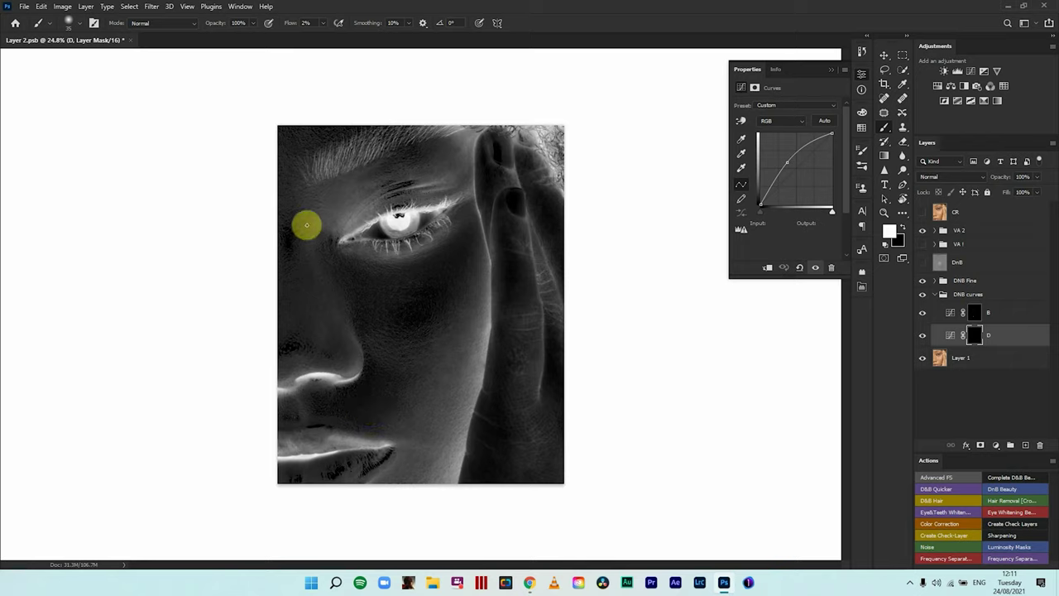
{"action": "mouse_move", "coordinate": [435, 390]}
{"action": "left_mouse_down"}
{"action": "mouse_move", "coordinate": [509, 389]}
{"action": "mouse_move", "coordinate": [440, 392]}
{"action": "left_mouse_up"}
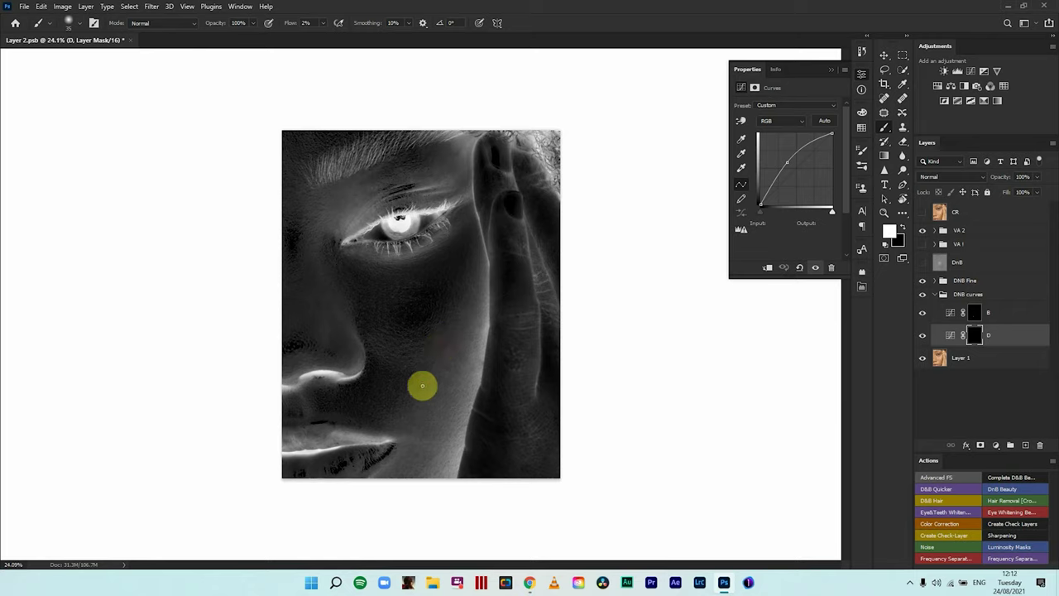
{"action": "mouse_move", "coordinate": [422, 385]}
{"action": "left_mouse_down"}
{"action": "mouse_move", "coordinate": [415, 345]}
{"action": "mouse_move", "coordinate": [413, 403]}
{"action": "left_mouse_up"}
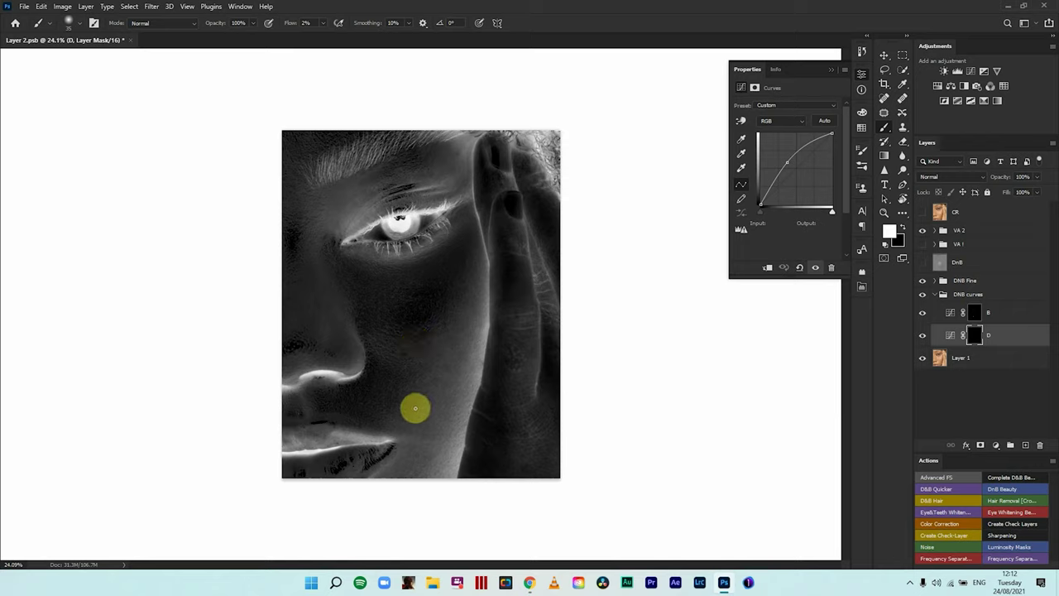
Open a second window for Layer 2.psb, arrange both windows 2-up Vertical, and collapse the Properties panel
{"action": "left_click", "coordinate": [241, 7]}
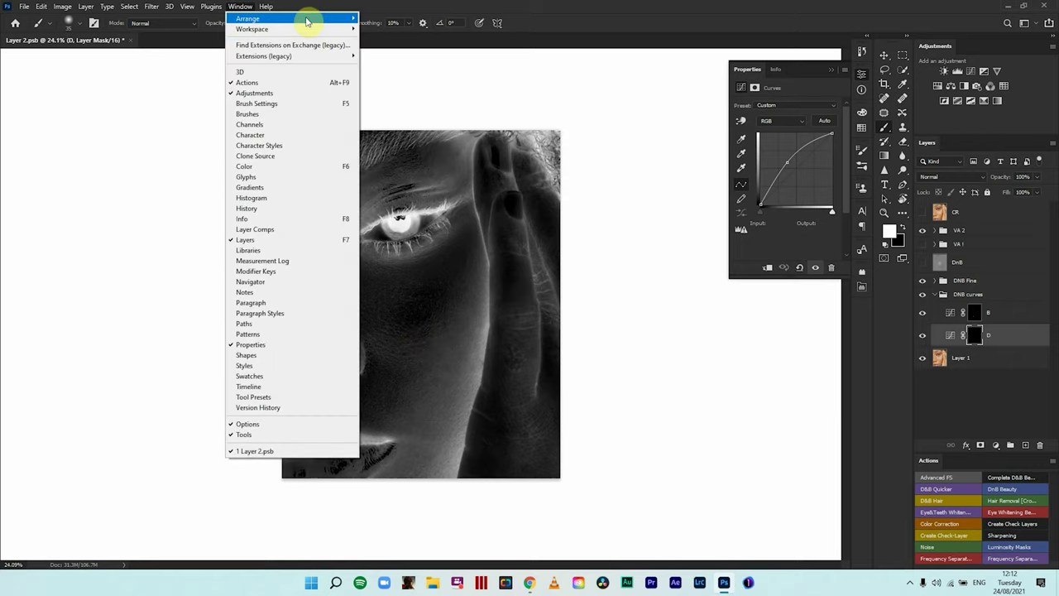
{"action": "mouse_move", "coordinate": [322, 29]}
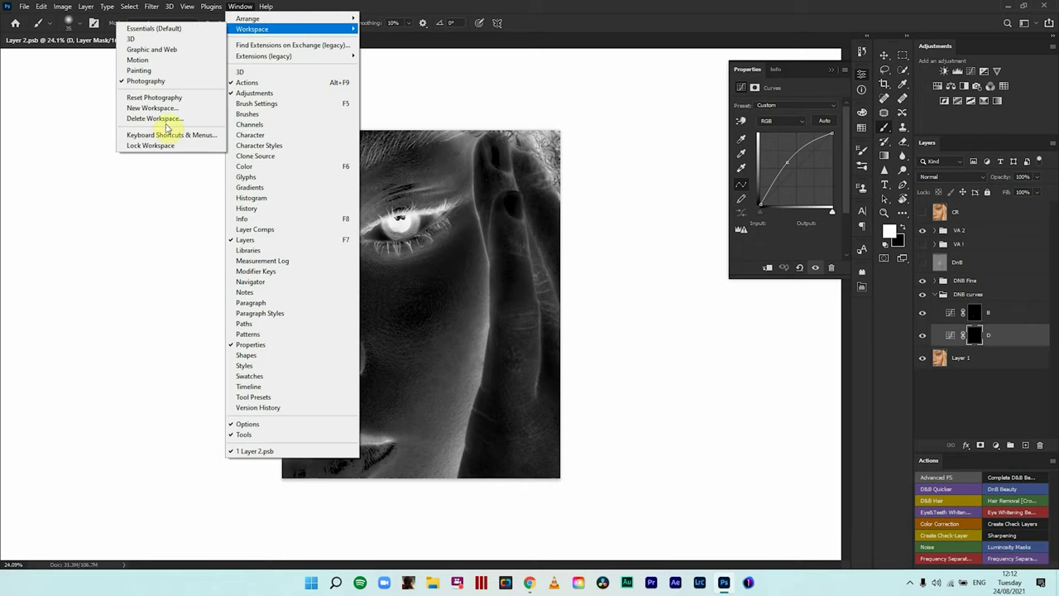
{"action": "mouse_move", "coordinate": [281, 18]}
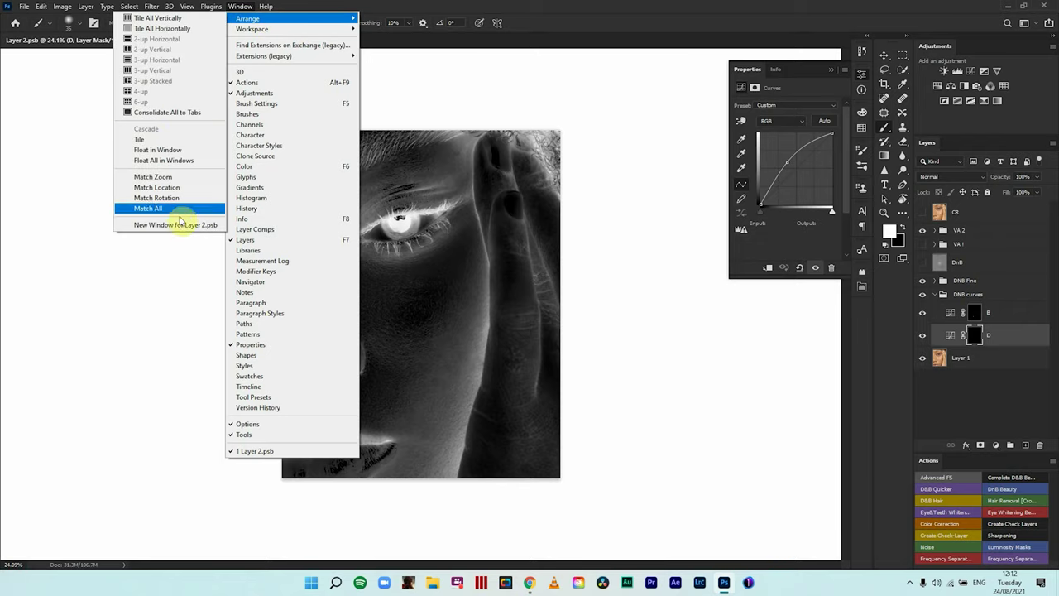
{"action": "left_click", "coordinate": [177, 223]}
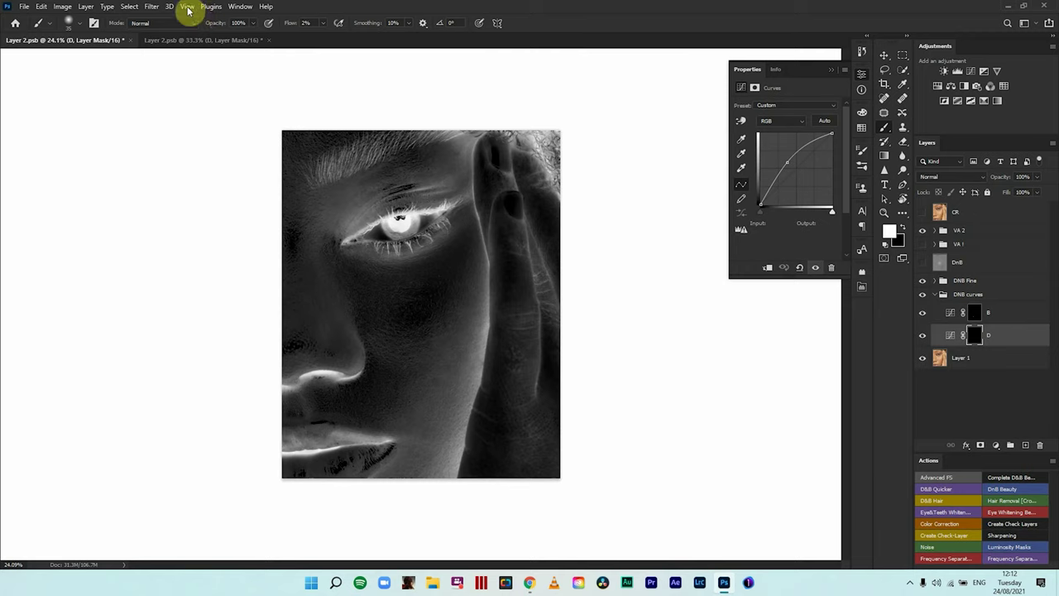
{"action": "left_click", "coordinate": [239, 8]}
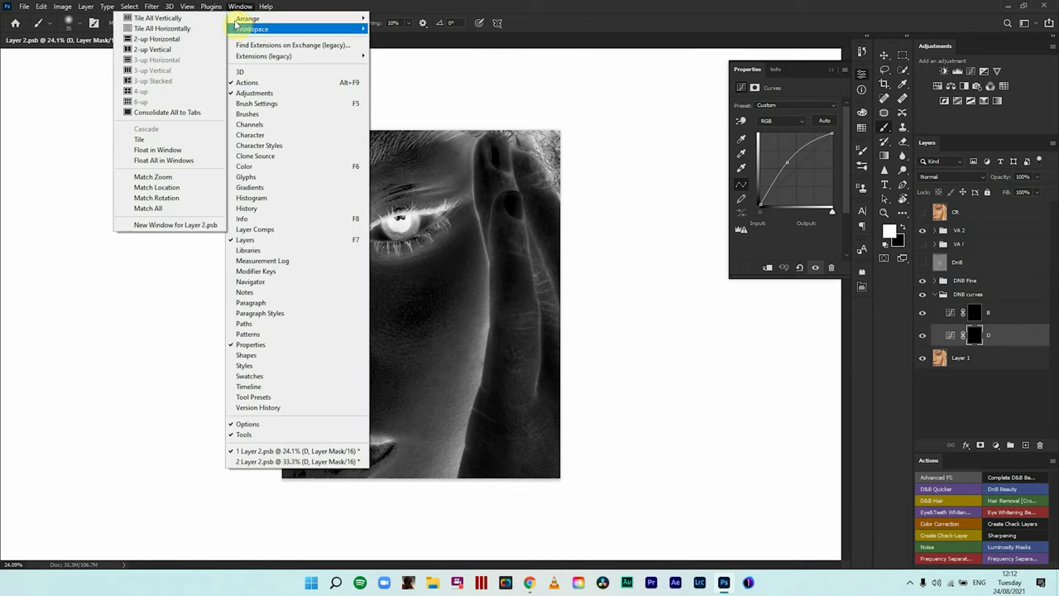
{"action": "left_click", "coordinate": [161, 50]}
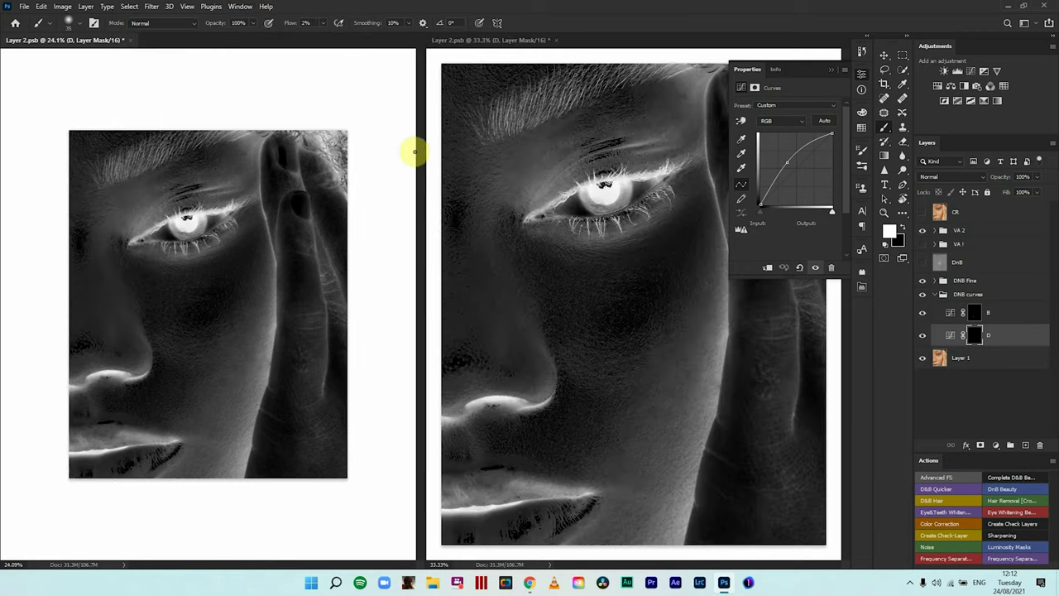
{"action": "left_click", "coordinate": [833, 73]}
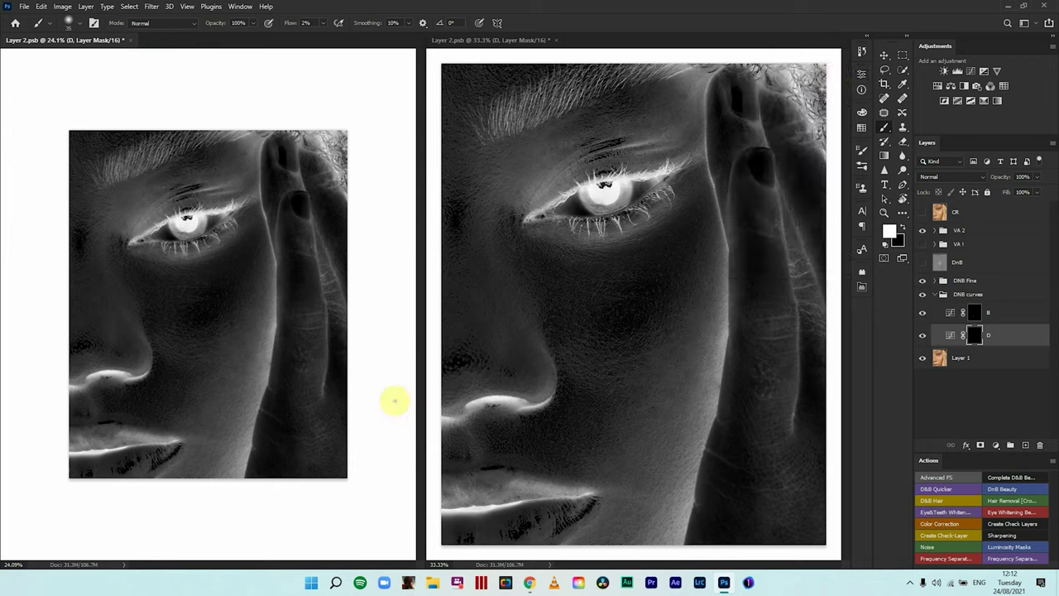
Enlarge the cheek to about 63.7% in the second document window, keeping the first window on the full portrait
{"action": "left_click", "coordinate": [656, 354]}
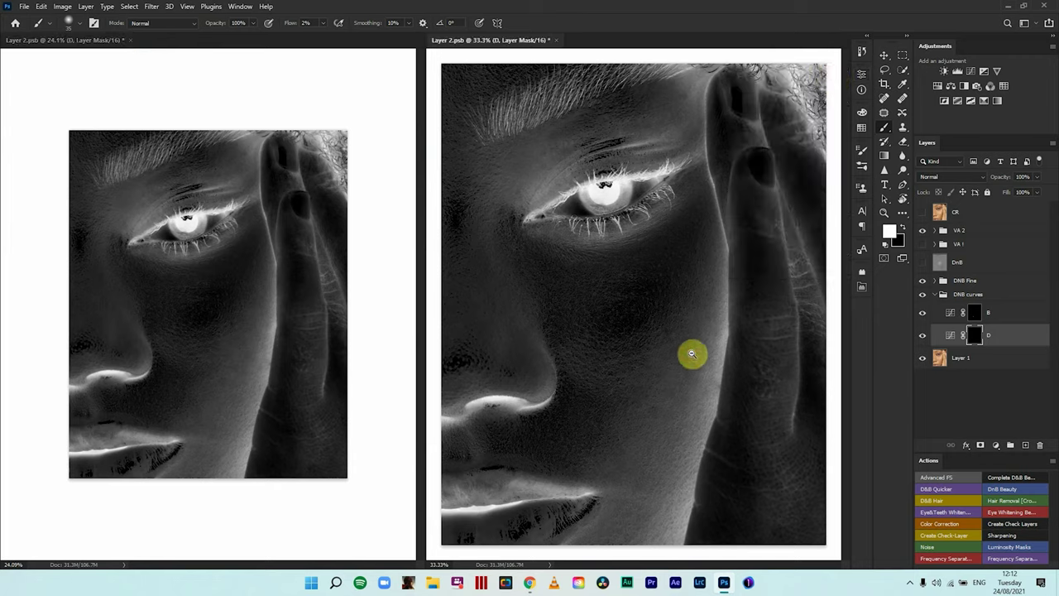
{"action": "scroll", "coordinate": [657, 354], "scroll_direction": "up", "scroll_amount": 5}
{"action": "left_click_drag", "start_coordinate": [677, 358], "coordinate": [716, 334]}
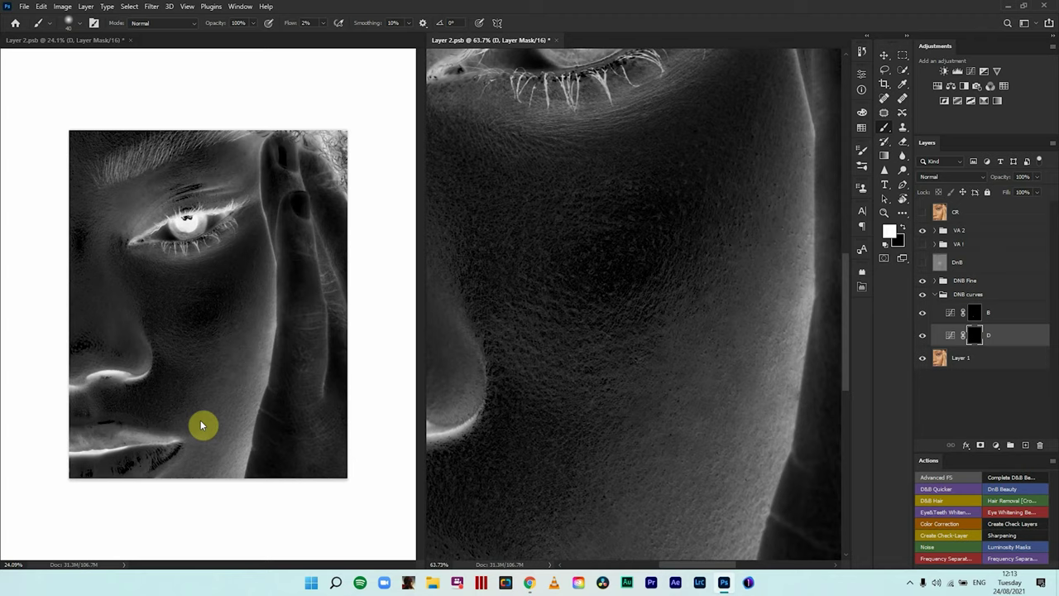
Burn uneven patches on the cheek with the B mask in DNB curves, working in both the full-portrait and close-up windows
{"action": "left_click", "coordinate": [973, 315]}
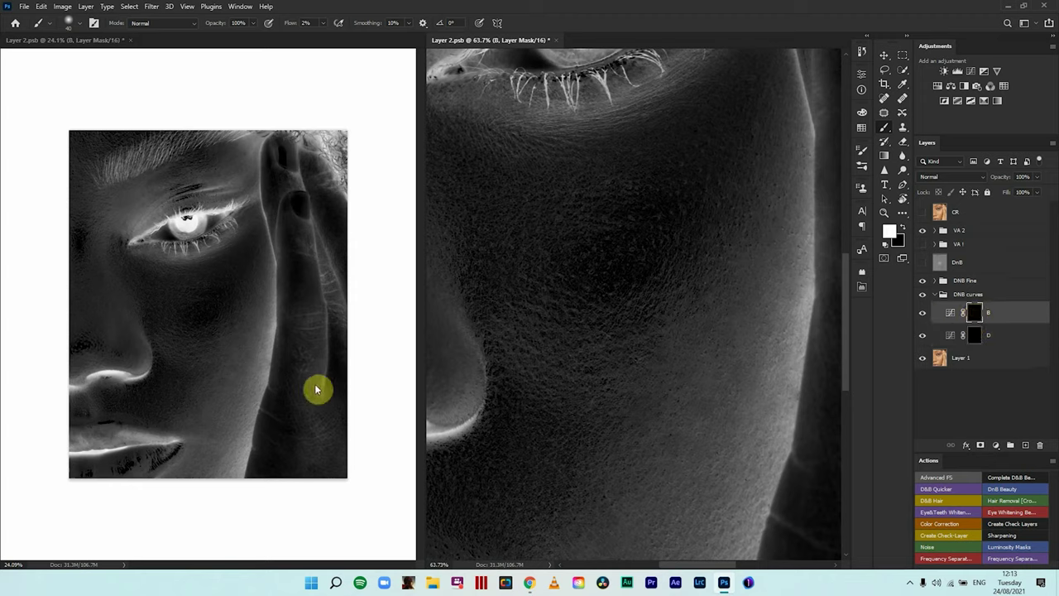
{"action": "left_click", "coordinate": [224, 388]}
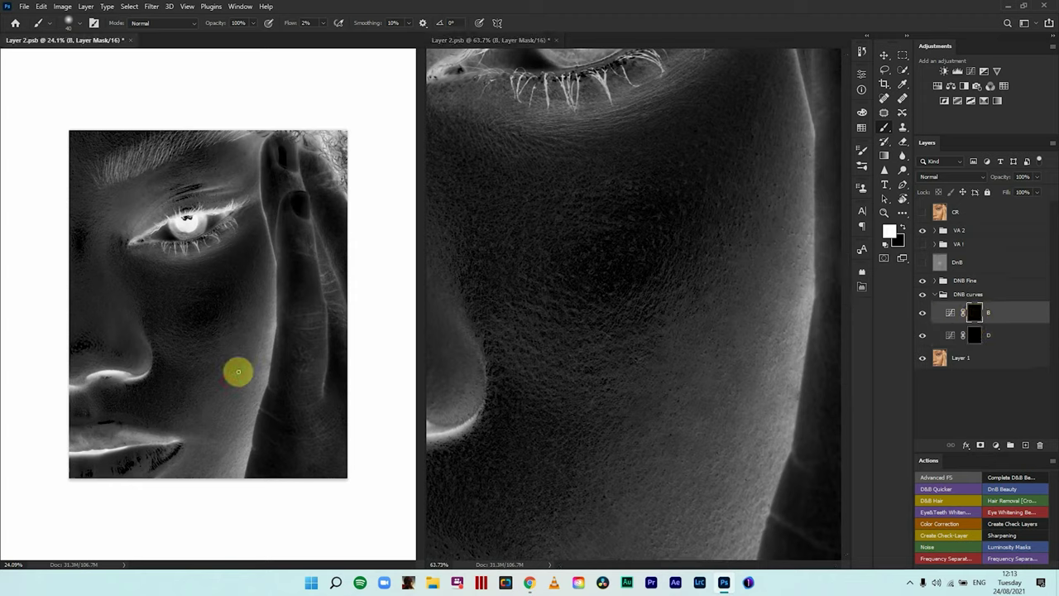
{"action": "left_click", "coordinate": [665, 403]}
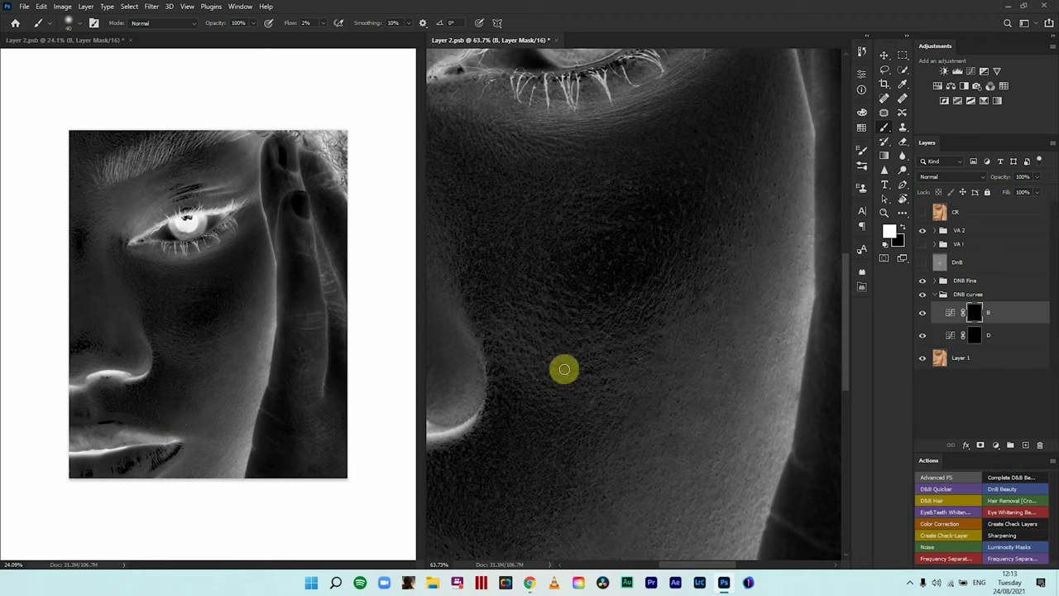
{"action": "left_click", "coordinate": [224, 389]}
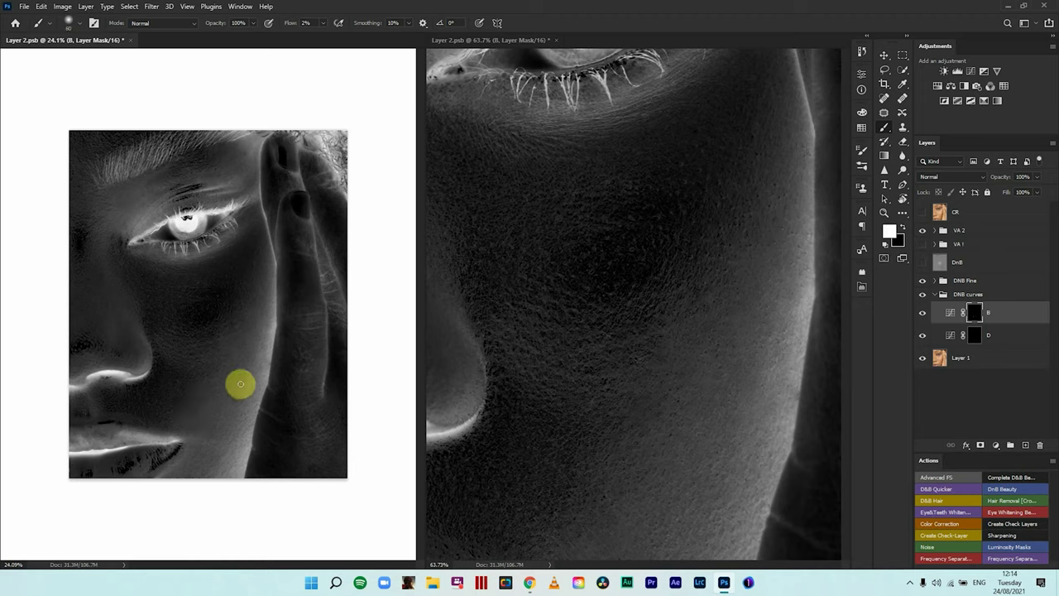
{"action": "mouse_move", "coordinate": [215, 401]}
{"action": "left_mouse_down"}
{"action": "mouse_move", "coordinate": [199, 414]}
{"action": "mouse_move", "coordinate": [196, 404]}
{"action": "mouse_move", "coordinate": [217, 413]}
{"action": "left_mouse_up"}
{"action": "left_click_drag", "start_coordinate": [238, 339], "coordinate": [241, 367]}
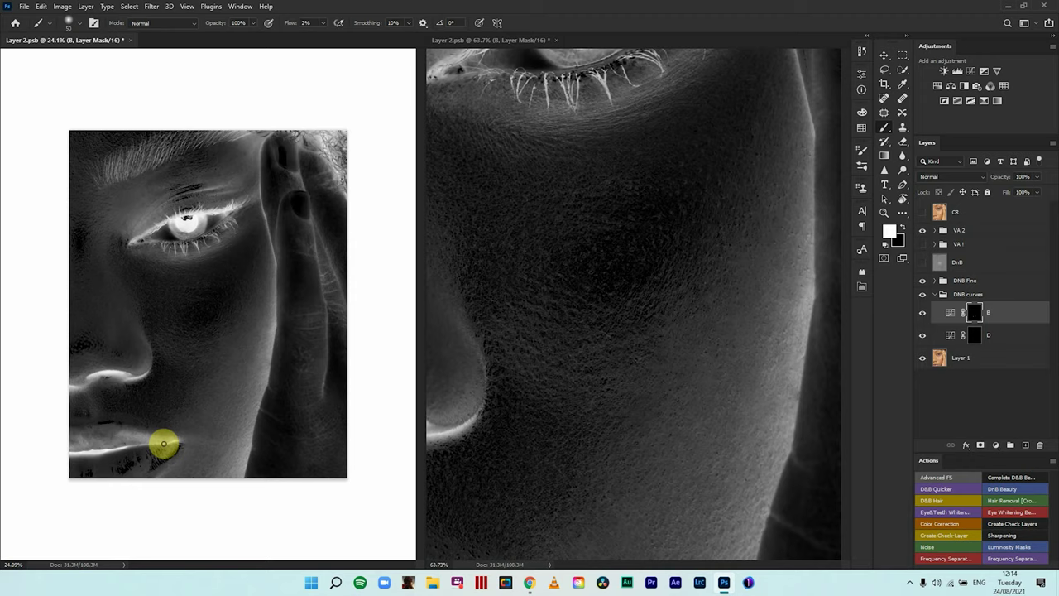
Dodge the lower cheek with the D mask in DNB curves and compare the portrait with that group hidden and shown
{"action": "left_click", "coordinate": [973, 336]}
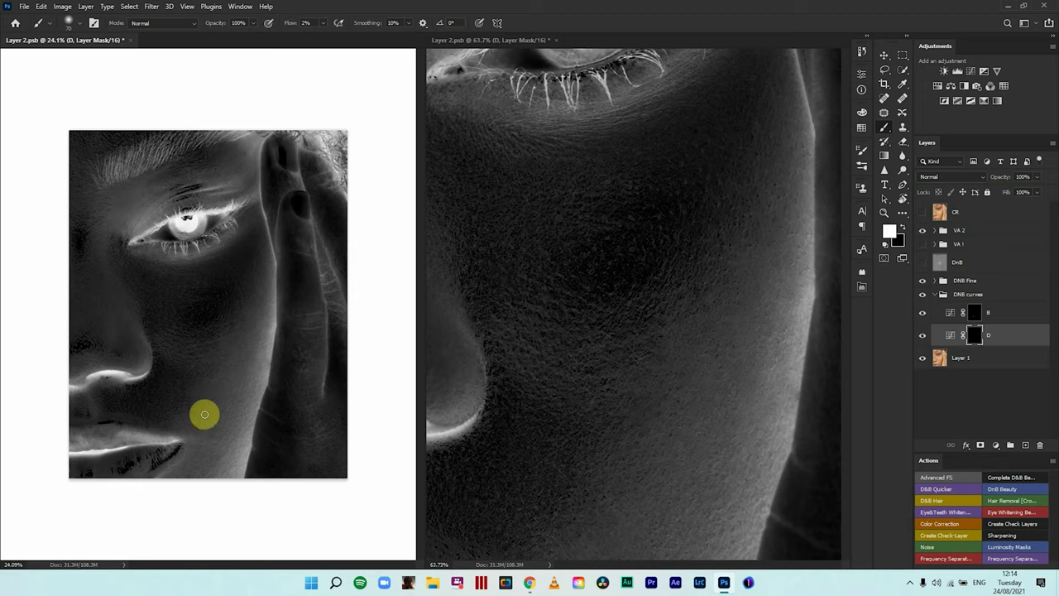
{"action": "left_click", "coordinate": [923, 294]}
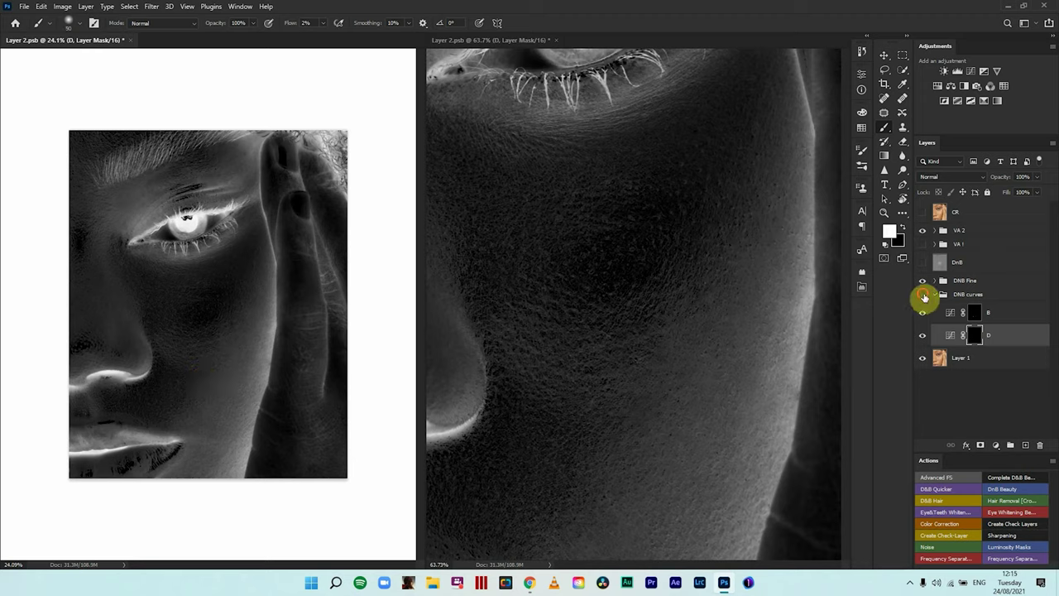
{"action": "left_click", "coordinate": [923, 295]}
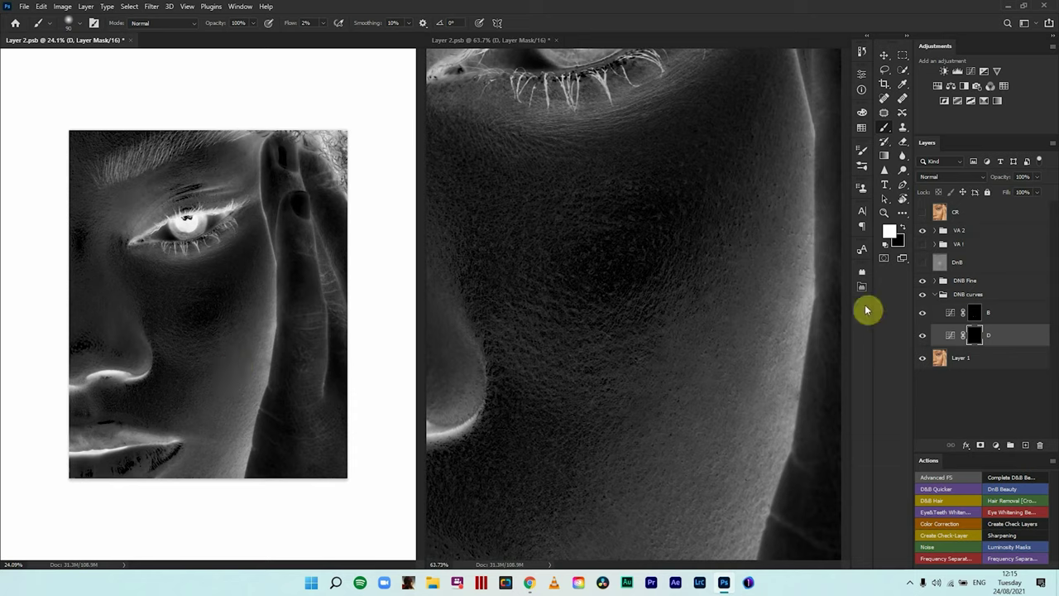
{"action": "left_click", "coordinate": [923, 297]}
{"action": "left_click", "coordinate": [923, 297]}
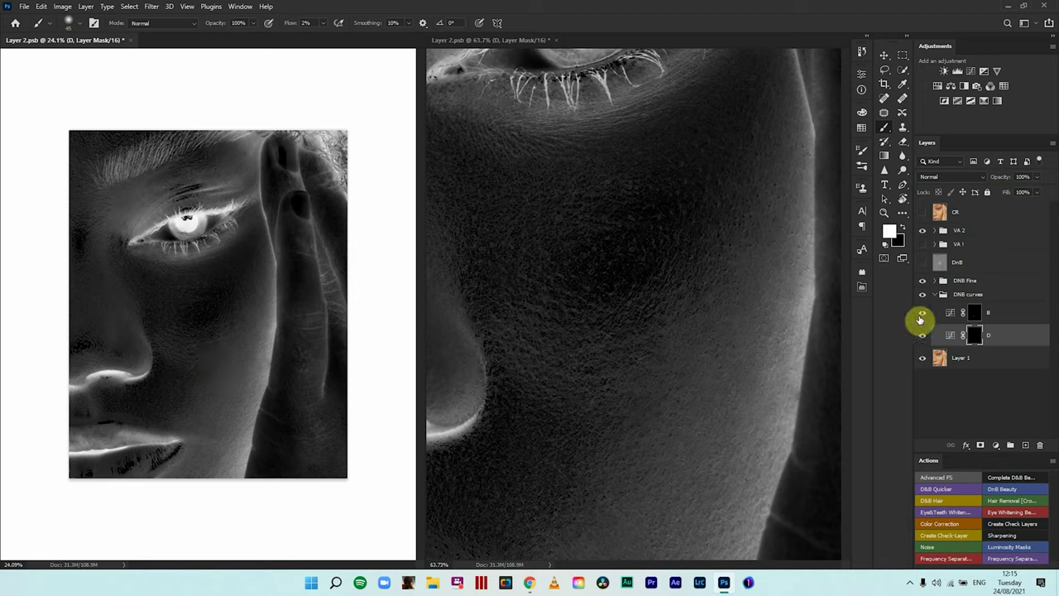
Burn the cheek near the hand with the B mask in DNB curves and hide the VA 2 group to view the colour portrait
{"action": "left_click", "coordinate": [974, 313]}
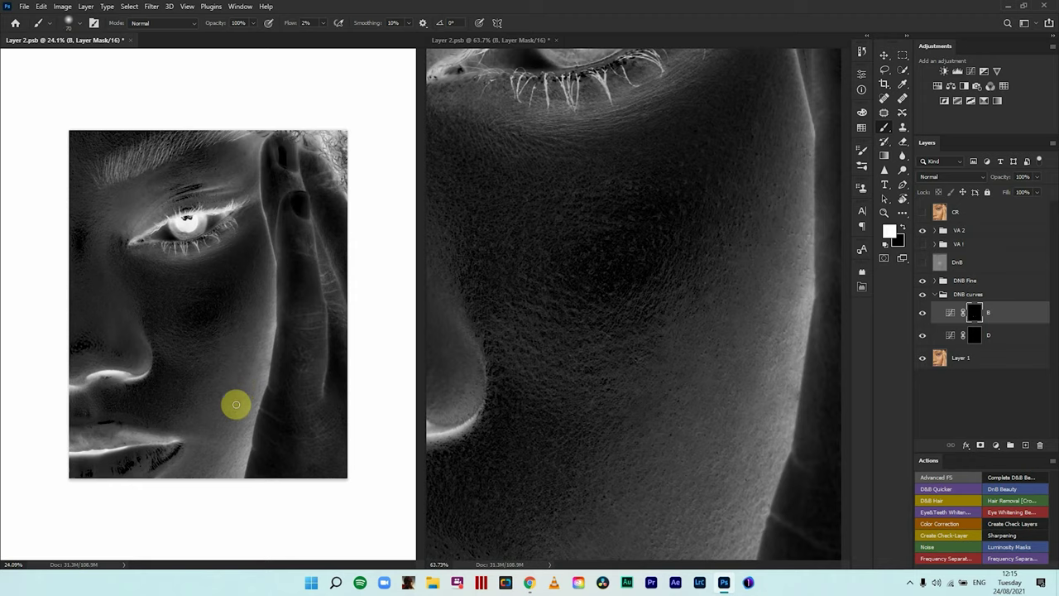
{"action": "left_click", "coordinate": [925, 238]}
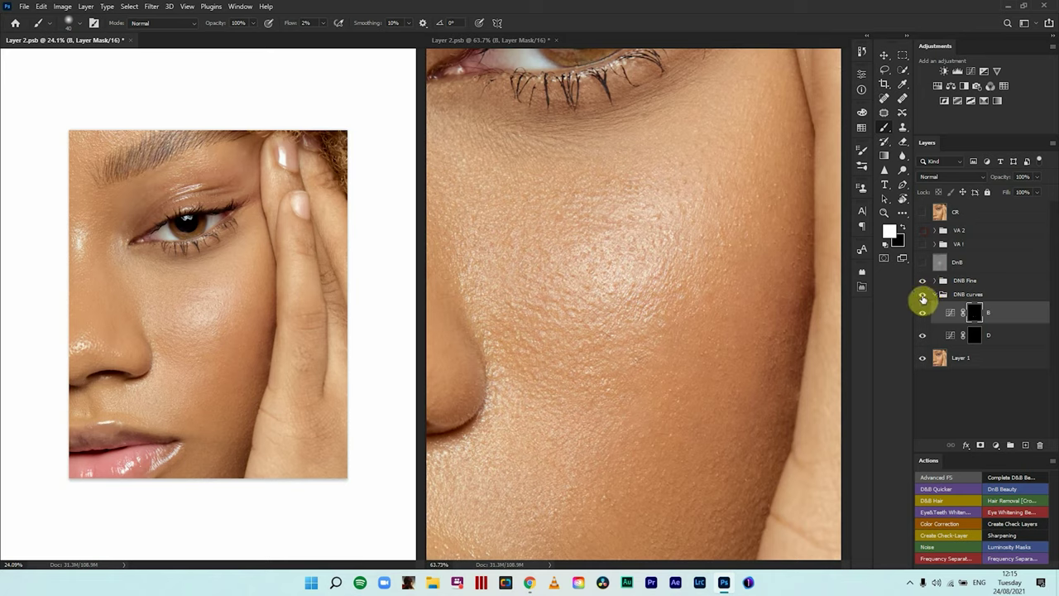
Compare the portrait with the DNB curves group hidden and shown, and dodge the cheek with the D mask under the VA 1 aid
{"action": "left_click", "coordinate": [923, 296]}
{"action": "left_click", "coordinate": [922, 298]}
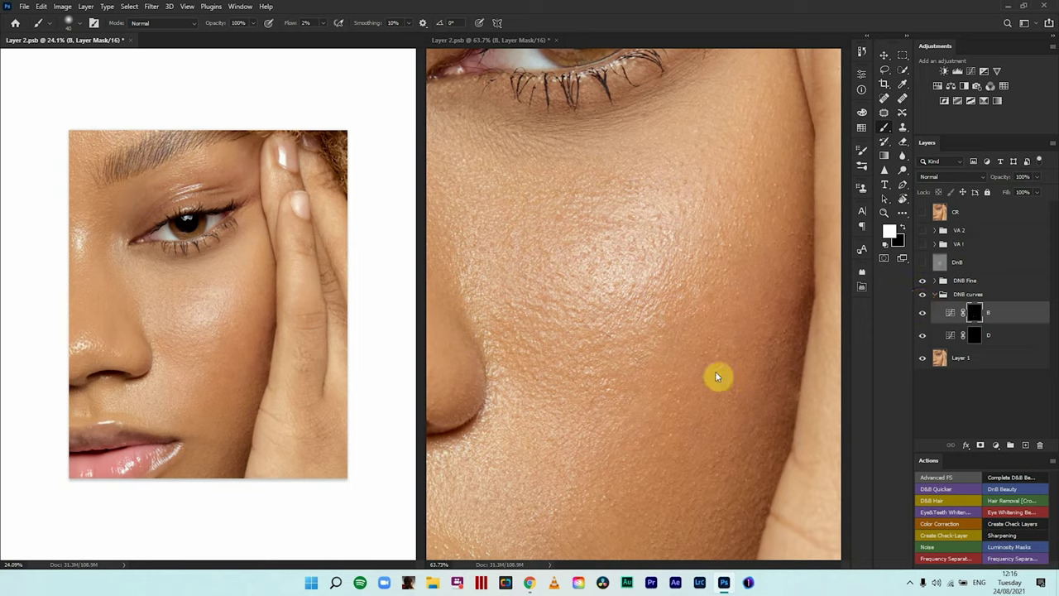
{"action": "left_click", "coordinate": [922, 296]}
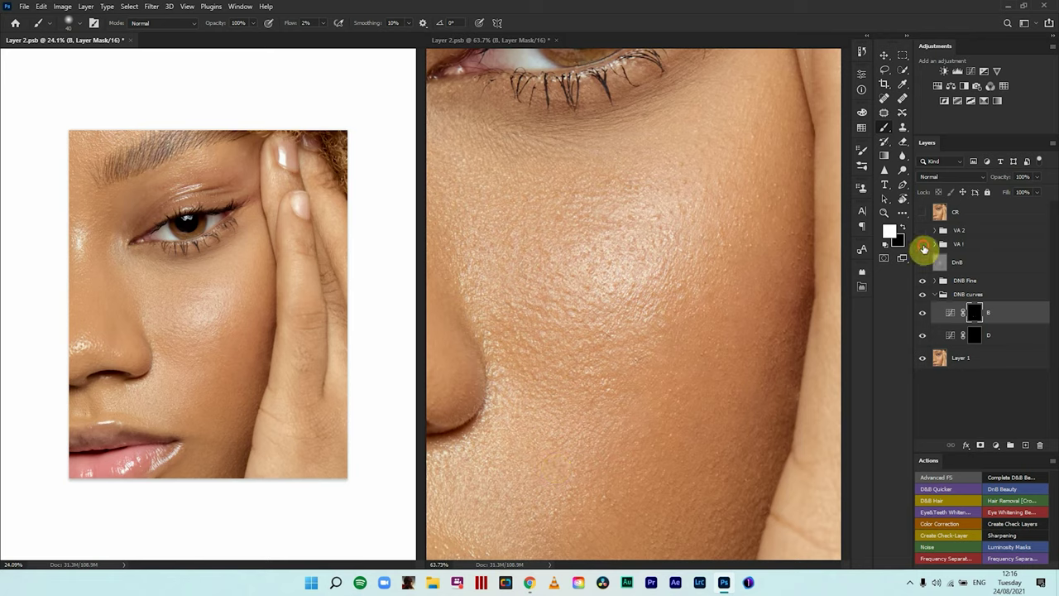
{"action": "left_click", "coordinate": [922, 245]}
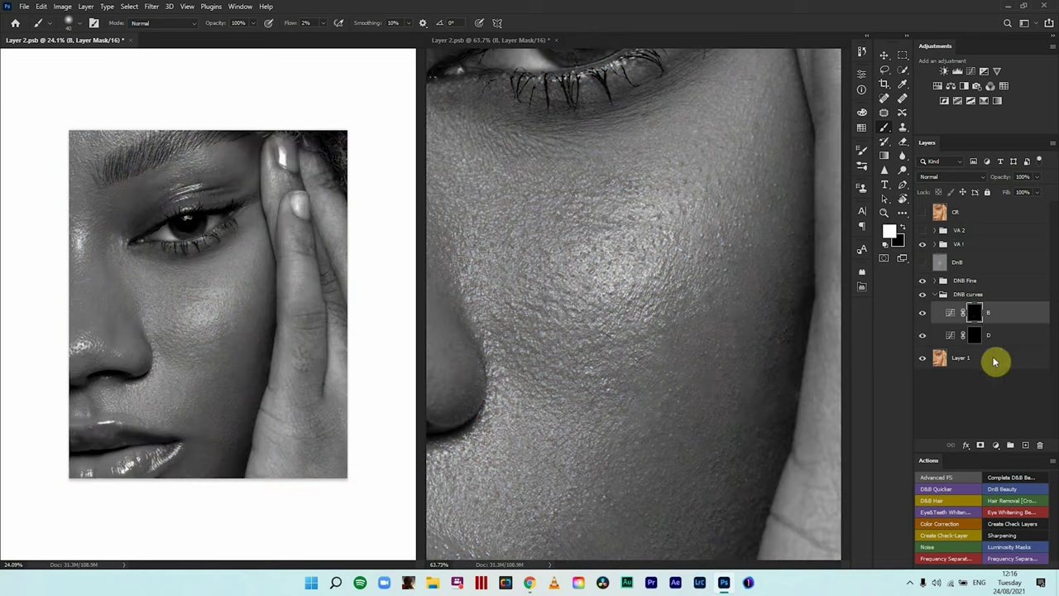
{"action": "left_click", "coordinate": [976, 338]}
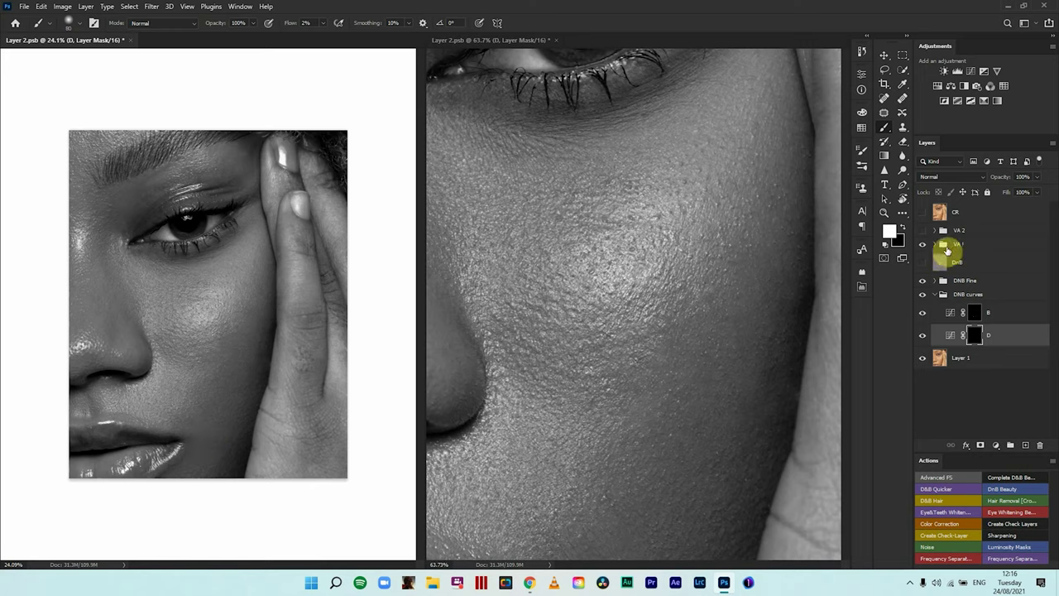
Compare the retouched cheek under the VA 1 and VA 2 visual aids and in colour, leaving both aids hidden
{"action": "left_click", "coordinate": [924, 232]}
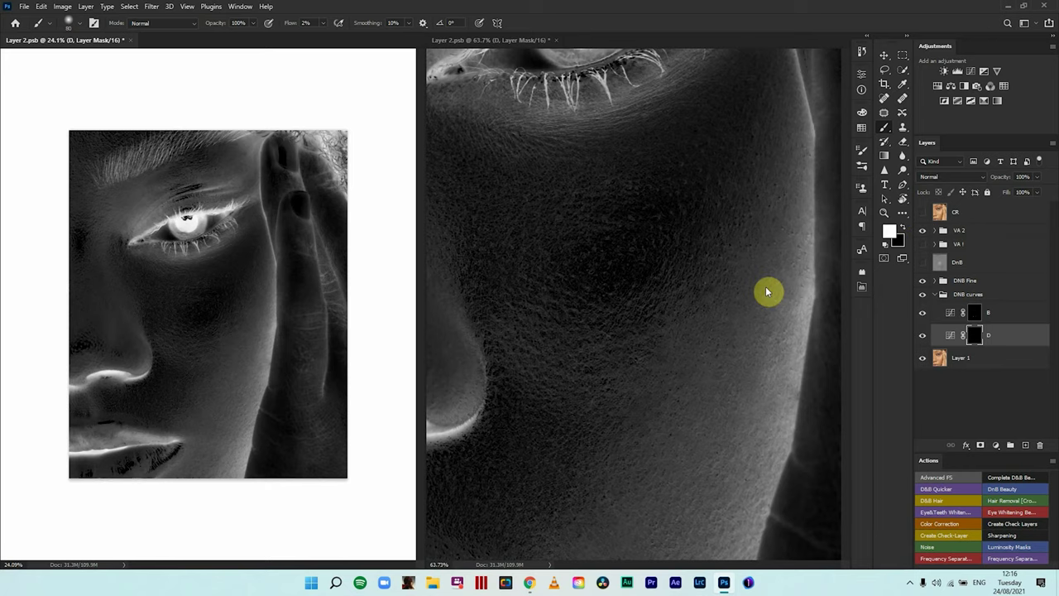
{"action": "left_click", "coordinate": [923, 231]}
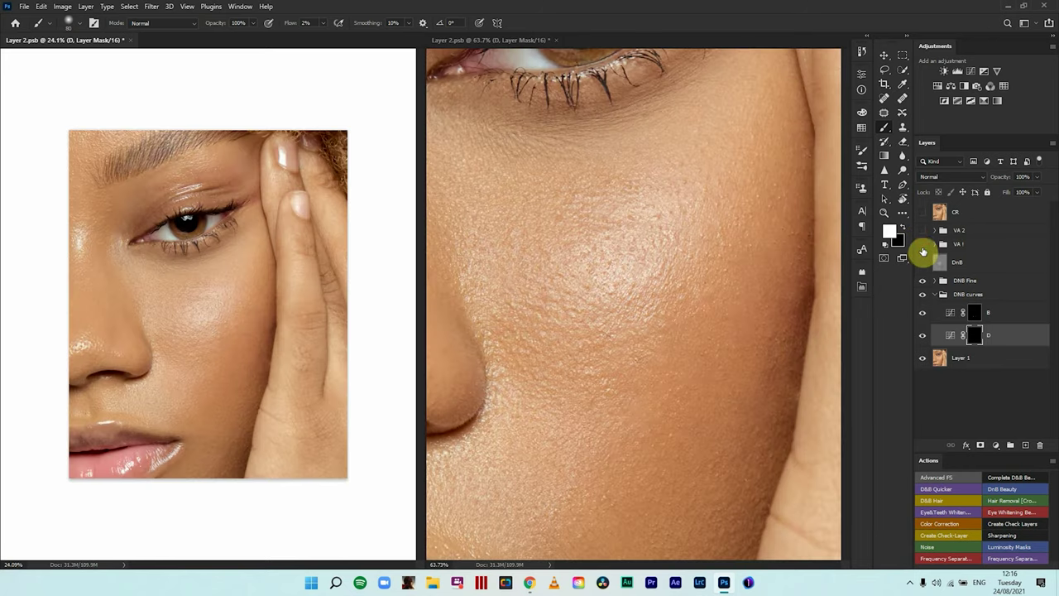
{"action": "left_click", "coordinate": [924, 245]}
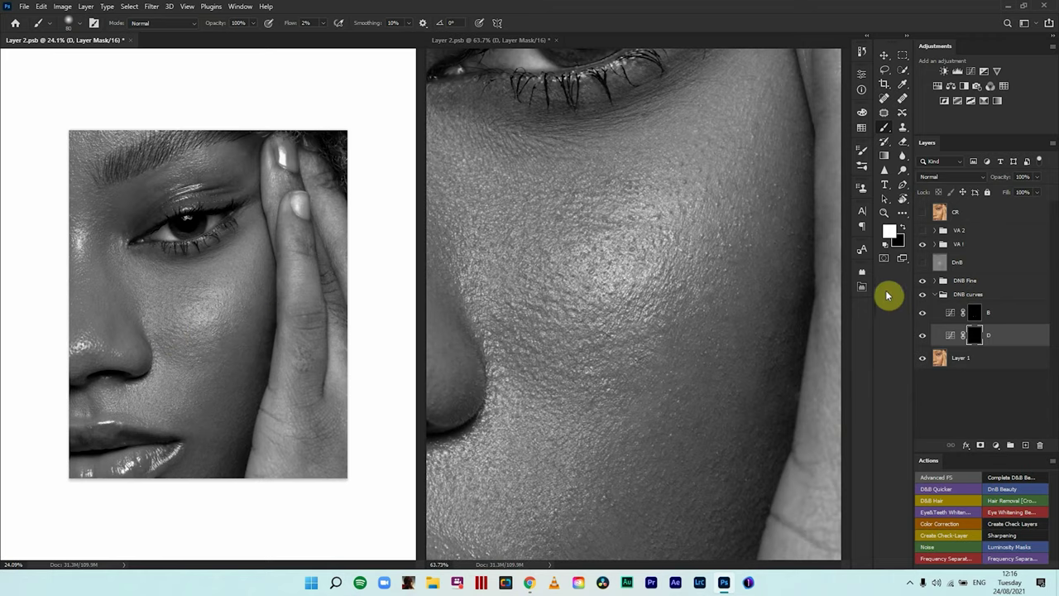
{"action": "left_click", "coordinate": [923, 245]}
{"action": "left_click", "coordinate": [923, 230]}
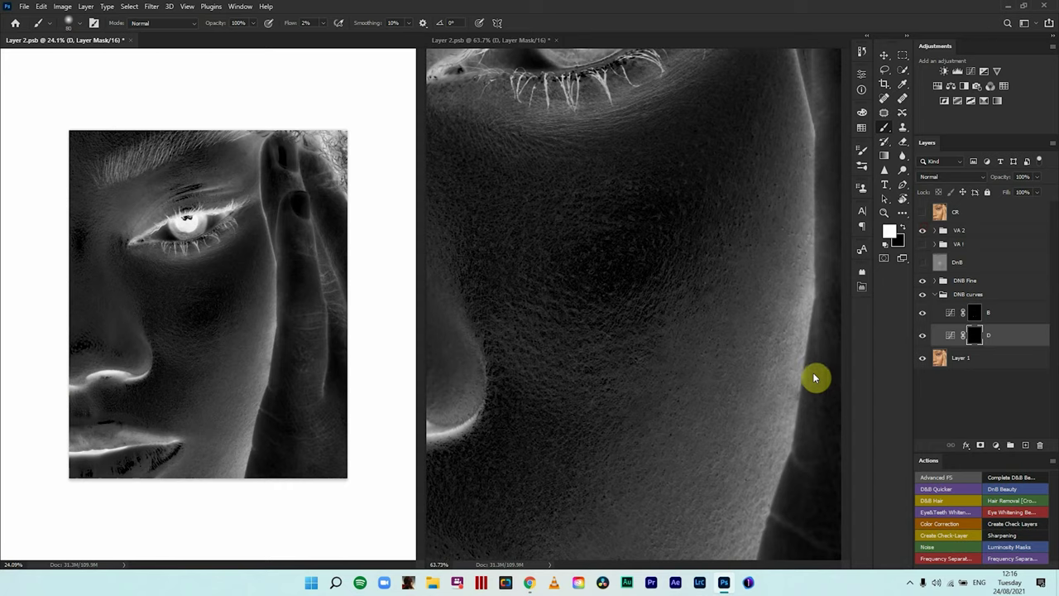
{"action": "left_click", "coordinate": [922, 230]}
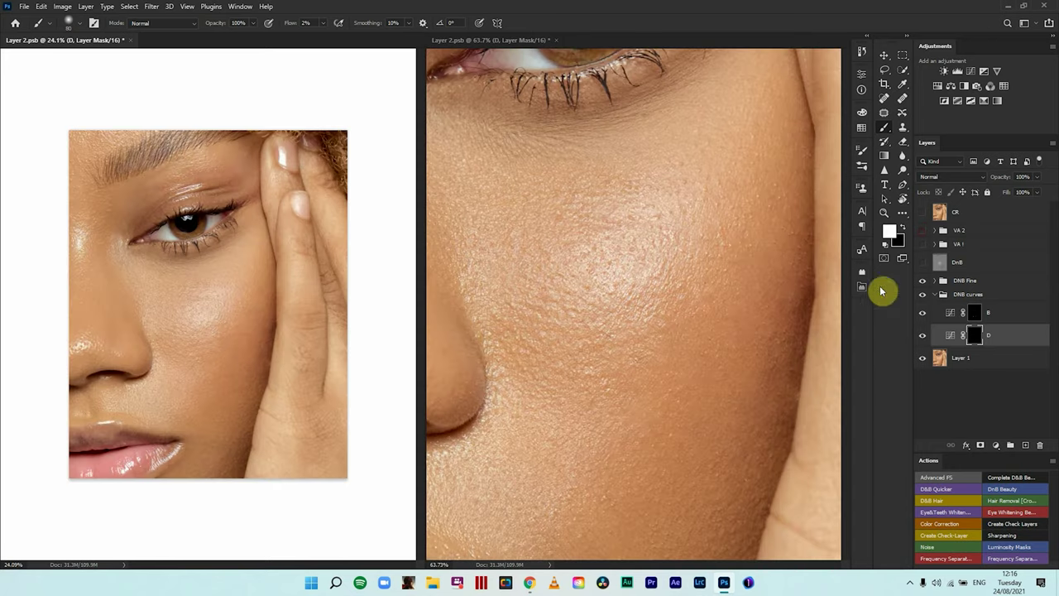
{"action": "left_click", "coordinate": [923, 230]}
{"action": "left_click", "coordinate": [923, 253]}
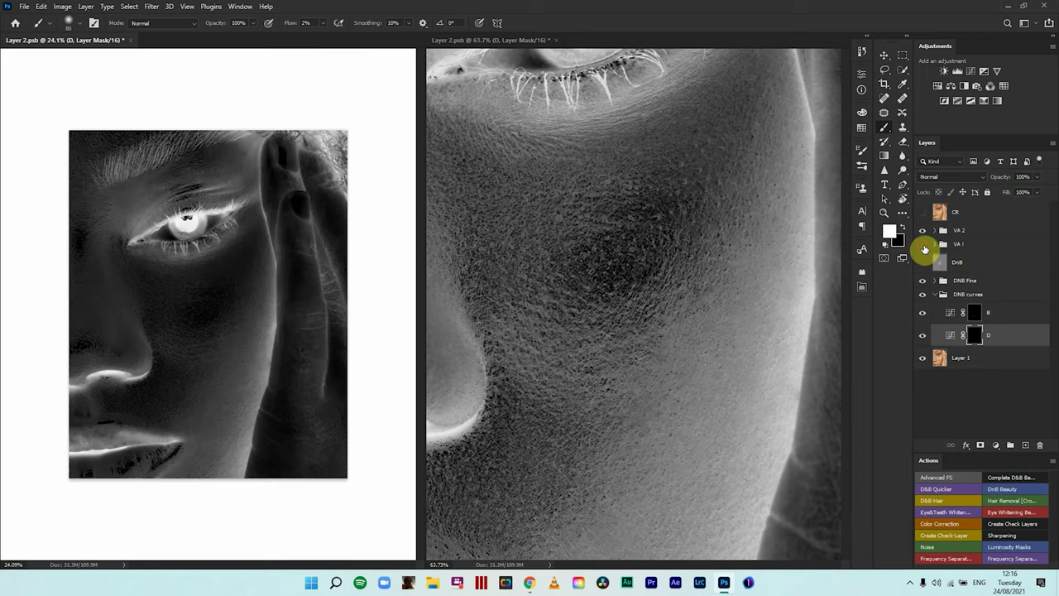
{"action": "left_click", "coordinate": [922, 235]}
{"action": "left_click", "coordinate": [923, 246]}
{"action": "left_click", "coordinate": [924, 242]}
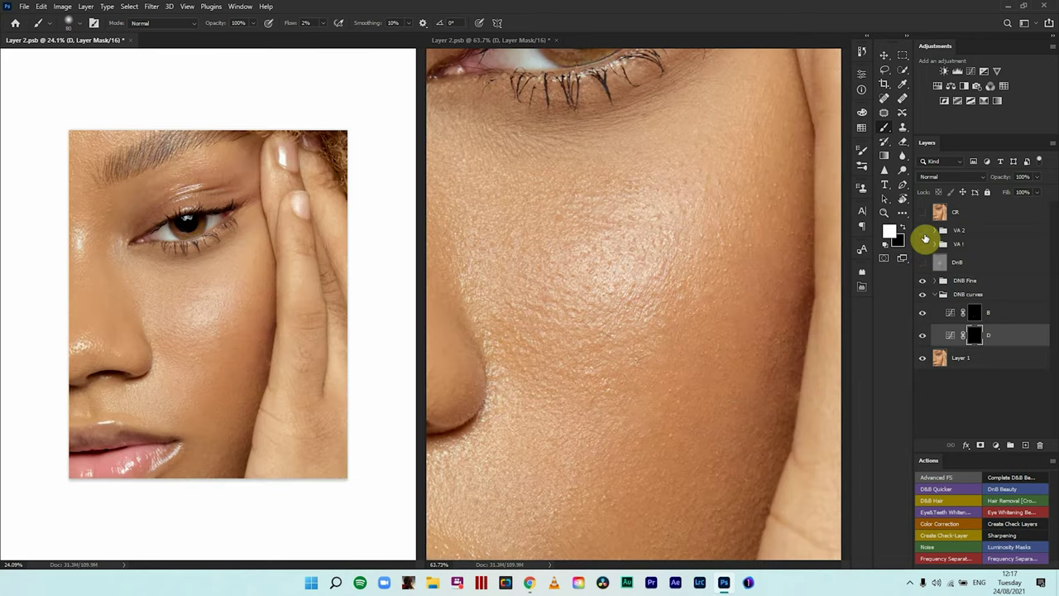
{"action": "left_click", "coordinate": [924, 234]}
{"action": "left_click", "coordinate": [926, 234]}
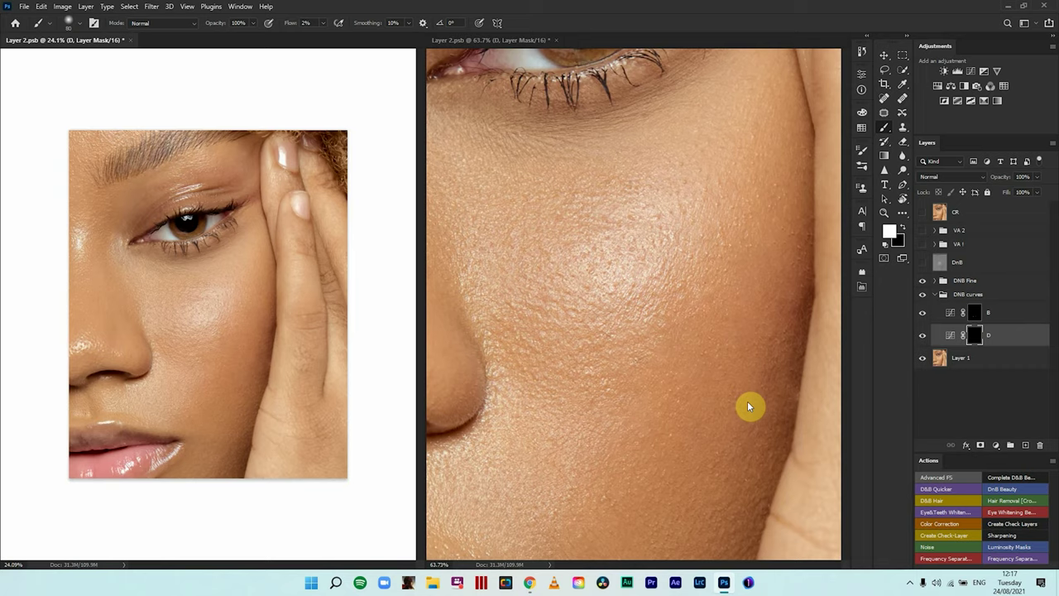
Dodge patches on the cheek and beside the mouth with the D mask in DNB curves, using both the full-portrait and close-up windows
{"action": "left_click", "coordinate": [650, 336]}
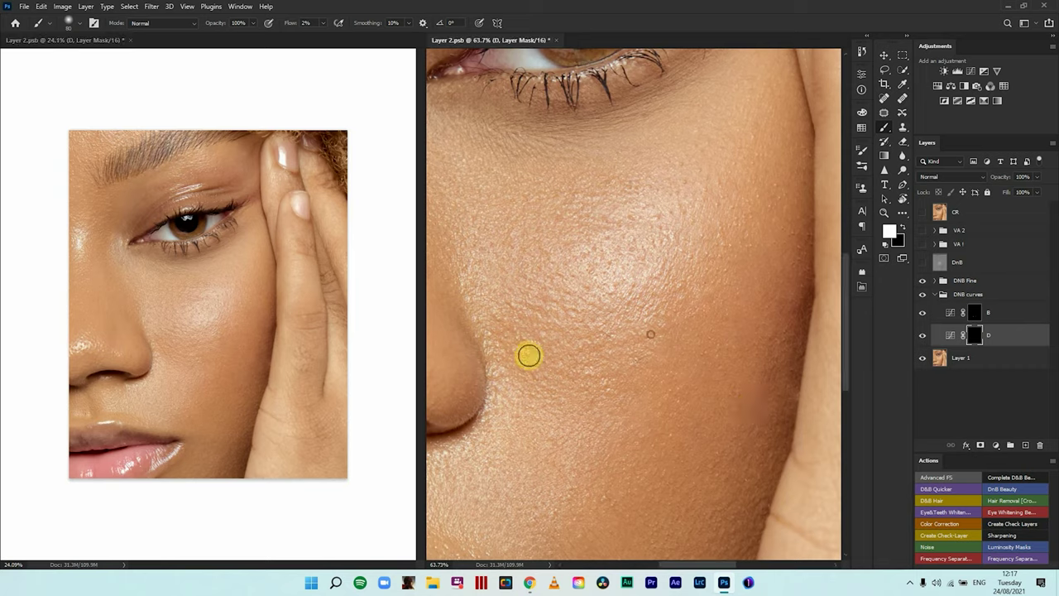
{"action": "left_click", "coordinate": [186, 347]}
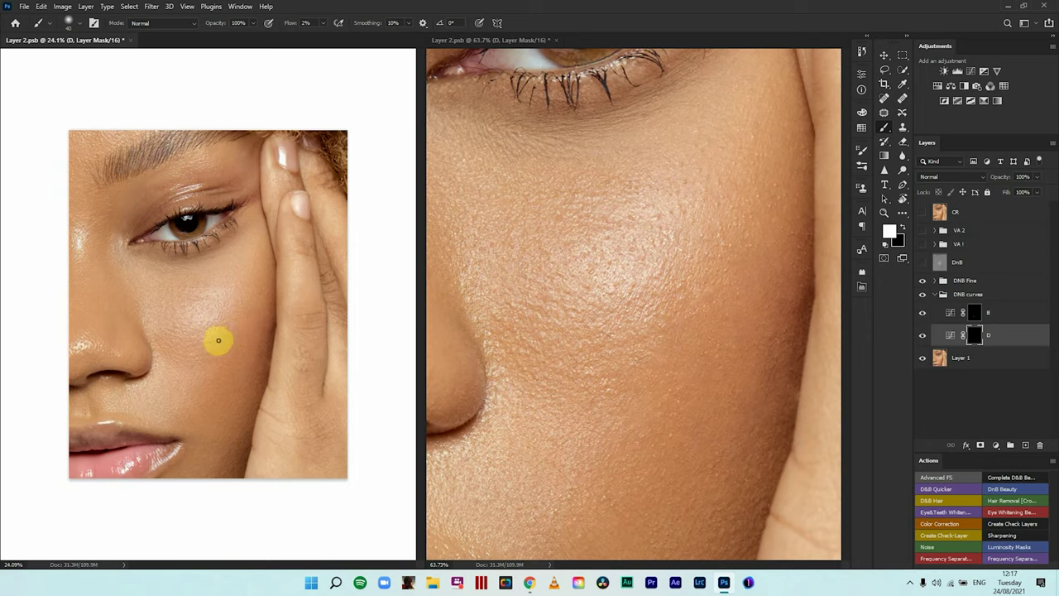
{"action": "left_click", "coordinate": [682, 331]}
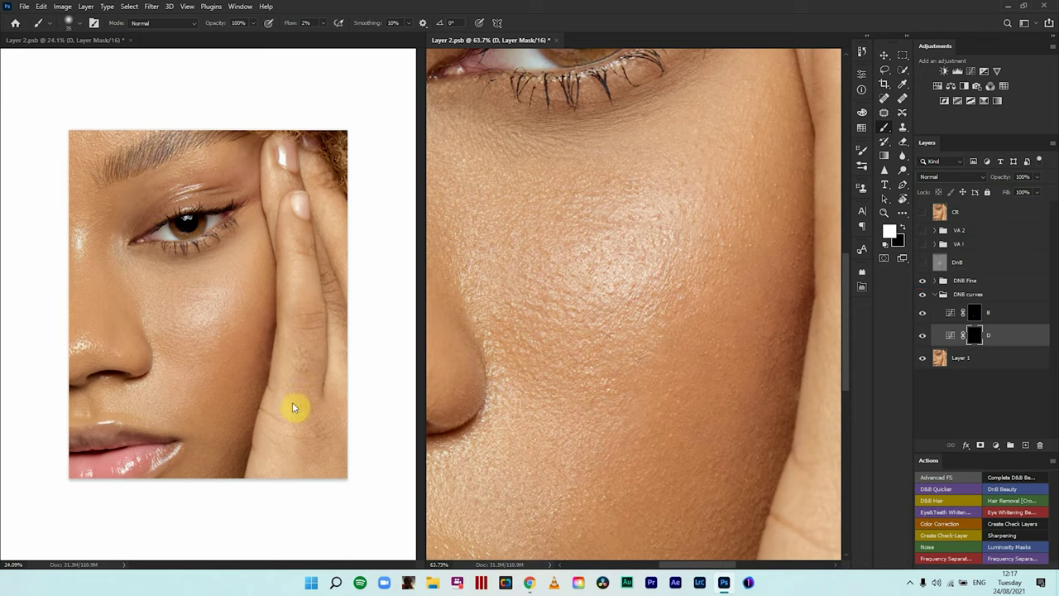
{"action": "left_click", "coordinate": [189, 439]}
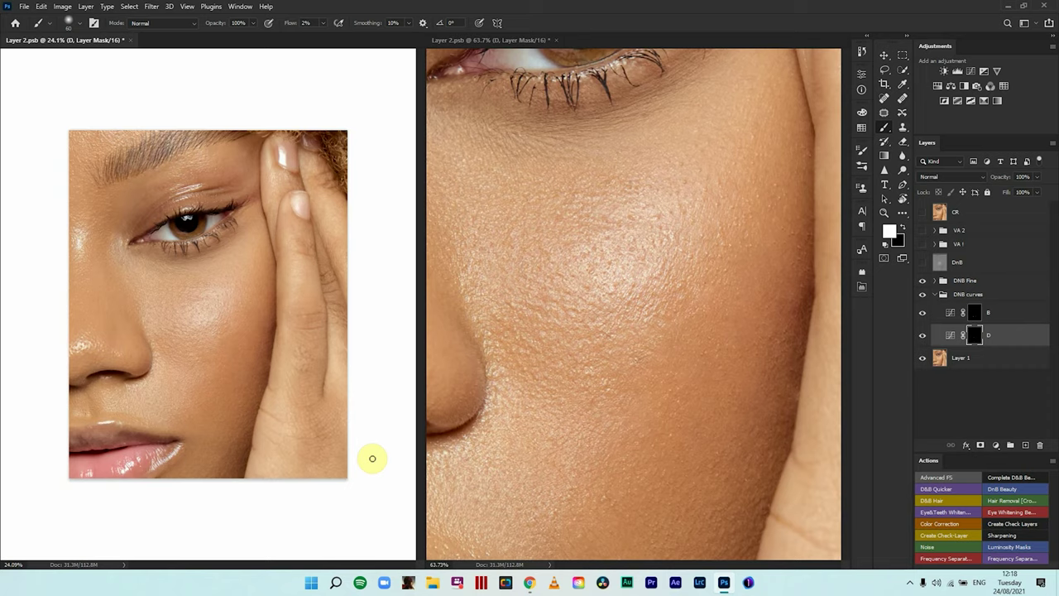
Burn the bright upper cheek with the B mask in the full-portrait window and compare the result with layer B hidden and shown
{"action": "left_click", "coordinate": [973, 316]}
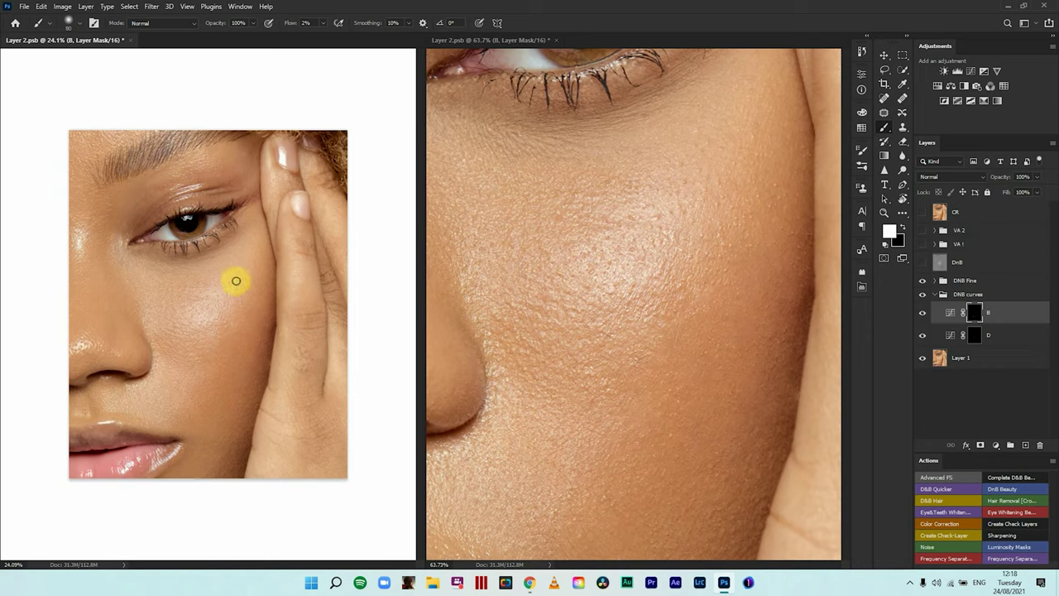
{"action": "left_click_drag", "start_coordinate": [236, 289], "coordinate": [196, 319]}
{"action": "left_click", "coordinate": [923, 318]}
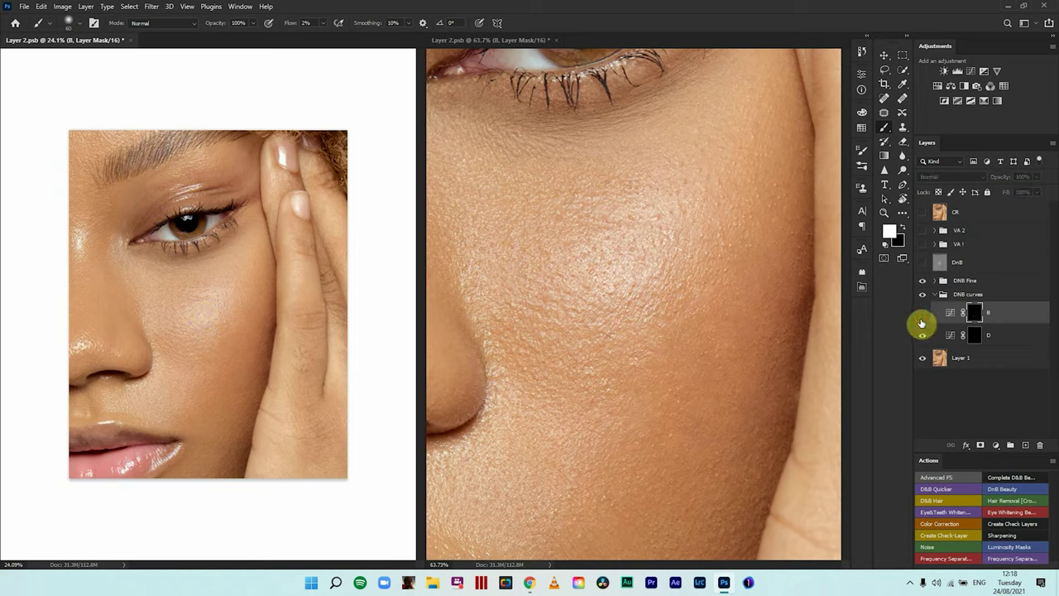
{"action": "left_click", "coordinate": [922, 318]}
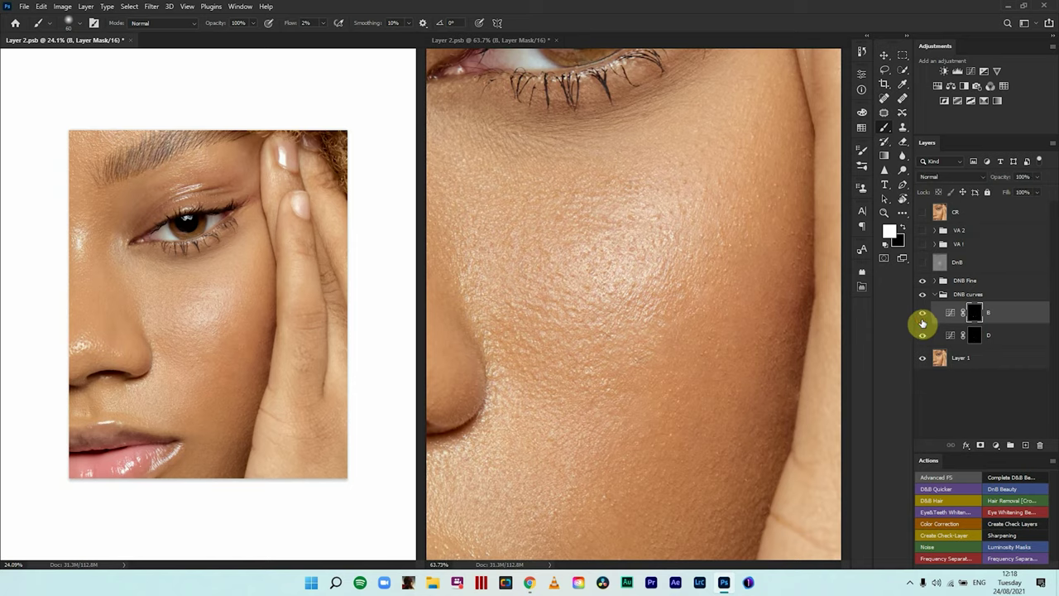
{"action": "left_click", "coordinate": [923, 318]}
{"action": "left_click", "coordinate": [922, 316]}
{"action": "left_click", "coordinate": [923, 317]}
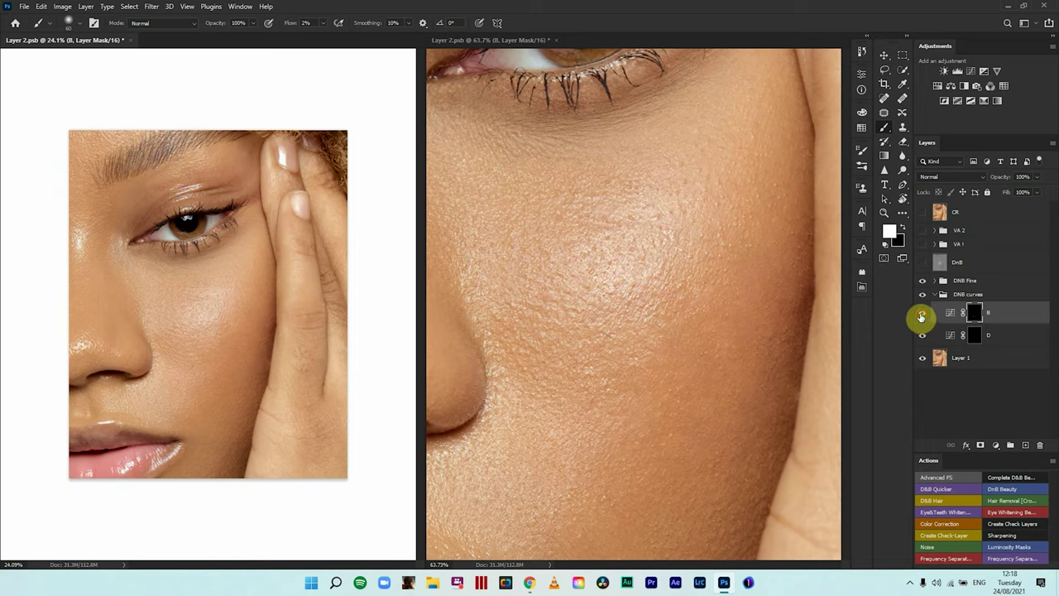
{"action": "left_click", "coordinate": [919, 318]}
{"action": "left_click", "coordinate": [921, 319]}
{"action": "left_click", "coordinate": [921, 318]}
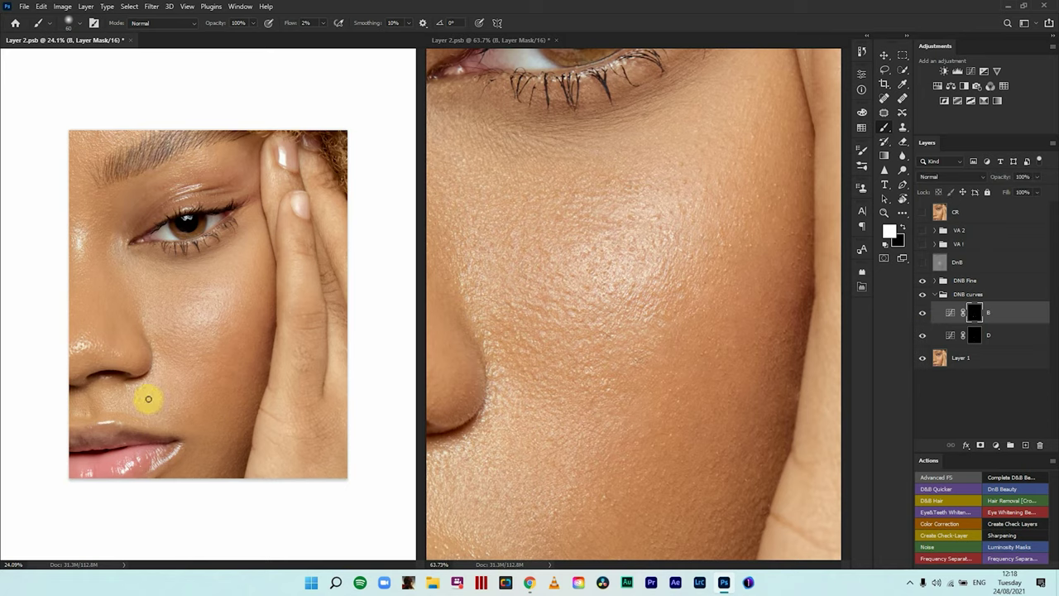
Dodge the lower cheek near the hand with the D mask in DNB curves, keeping layer B visible
{"action": "left_click", "coordinate": [966, 336]}
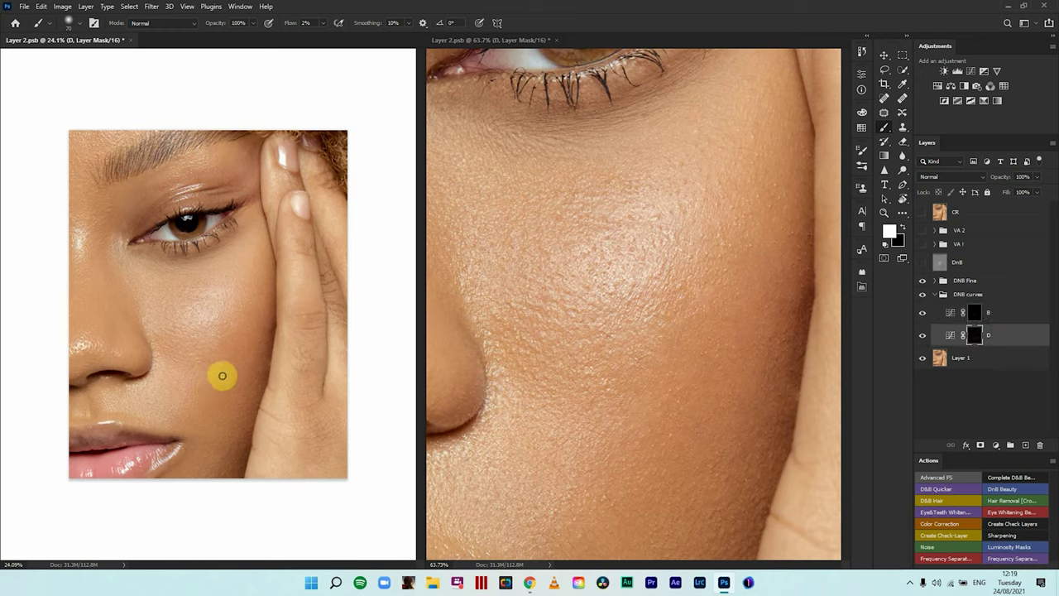
{"action": "left_click", "coordinate": [919, 310]}
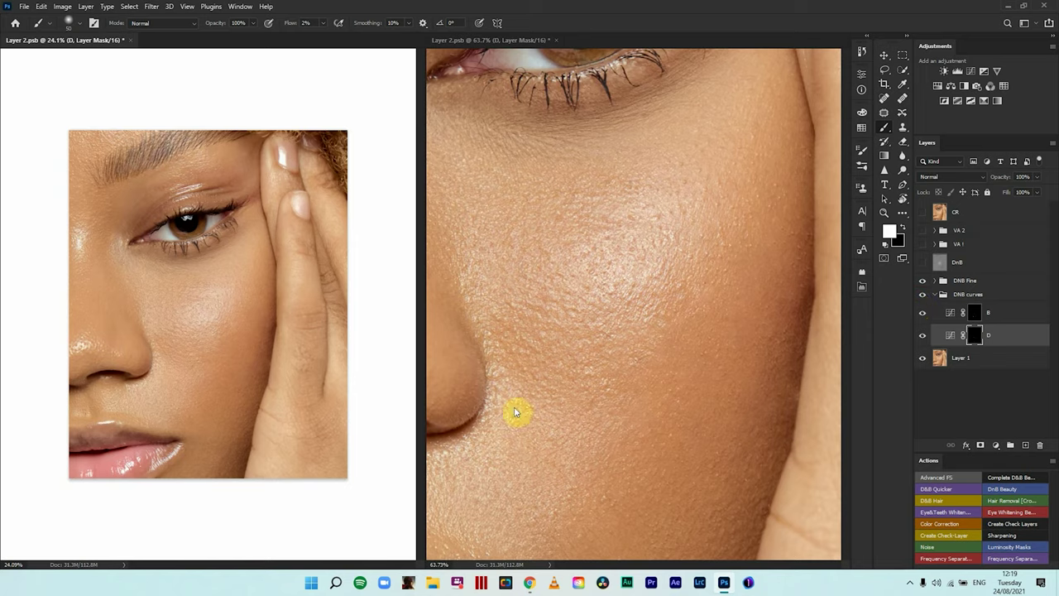
Magnify the cheek in the second window to individual pixels, pull back to the whole portrait, and magnify the skin again to 12800%
{"action": "left_click", "coordinate": [677, 306]}
{"action": "scroll", "coordinate": [690, 309], "scroll_direction": "up", "scroll_amount": 10}
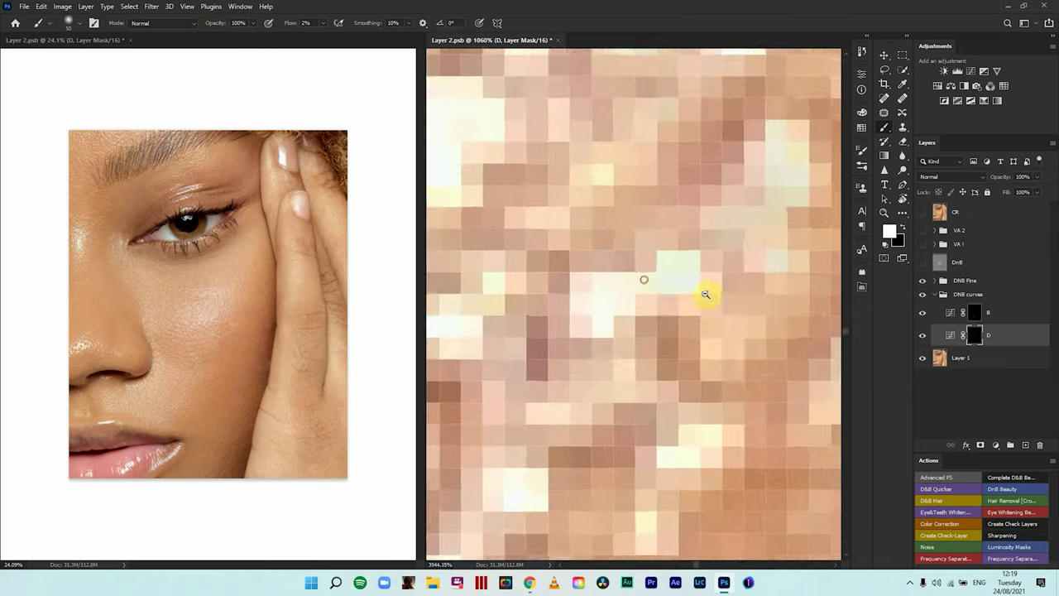
{"action": "scroll", "coordinate": [705, 294], "scroll_direction": "up", "scroll_amount": 8}
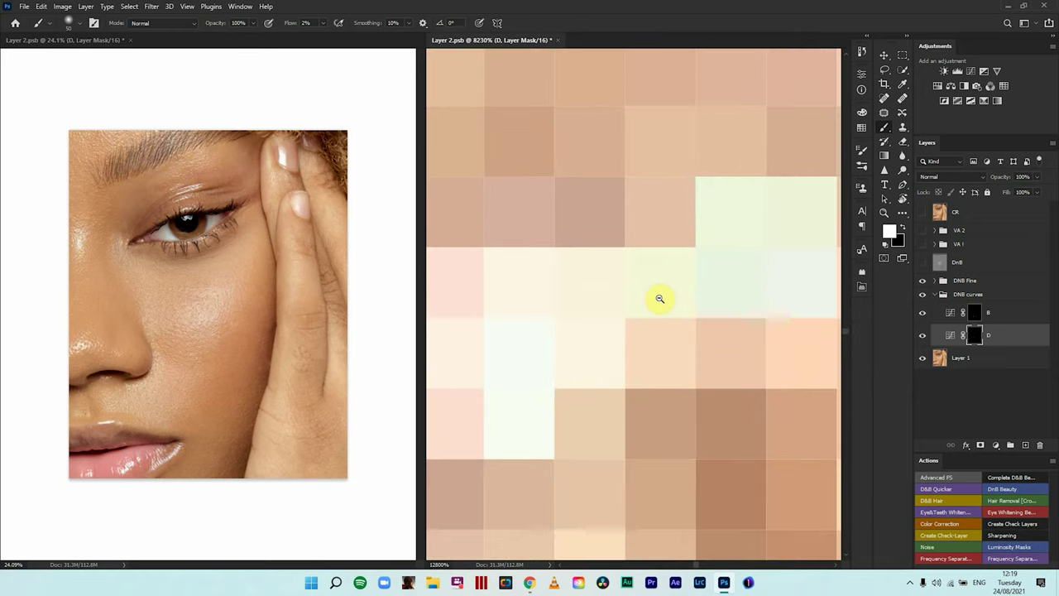
{"action": "scroll", "coordinate": [660, 299], "scroll_direction": "up", "scroll_amount": 2}
{"action": "scroll", "coordinate": [650, 341], "scroll_direction": "down", "scroll_amount": 3}
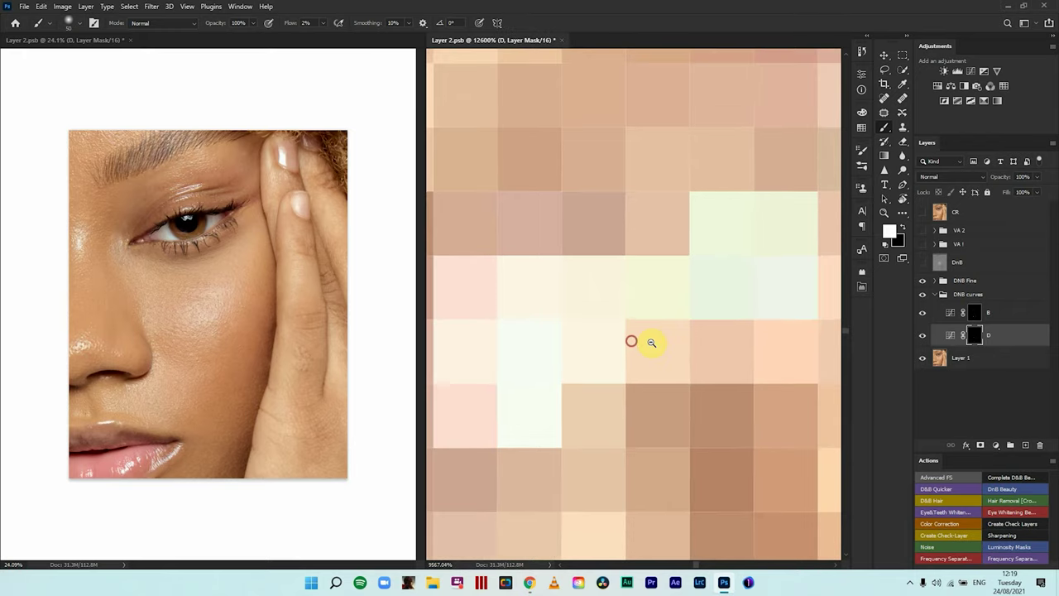
{"action": "scroll", "coordinate": [661, 345], "scroll_direction": "up", "scroll_amount": 1}
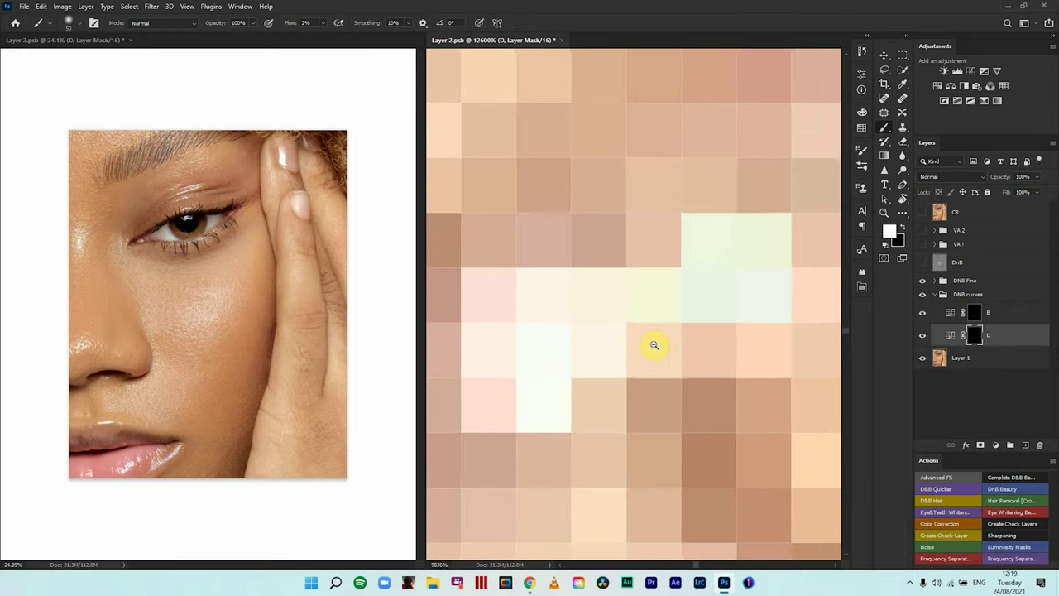
{"action": "scroll", "coordinate": [663, 346], "scroll_direction": "down", "scroll_amount": 1}
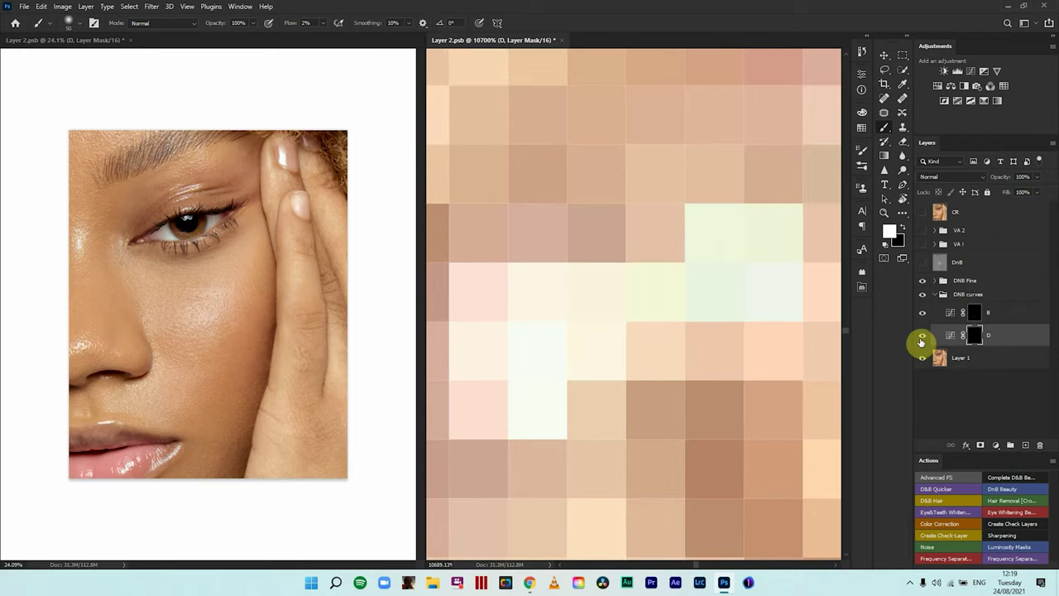
{"action": "left_click_drag", "start_coordinate": [682, 377], "coordinate": [463, 359]}
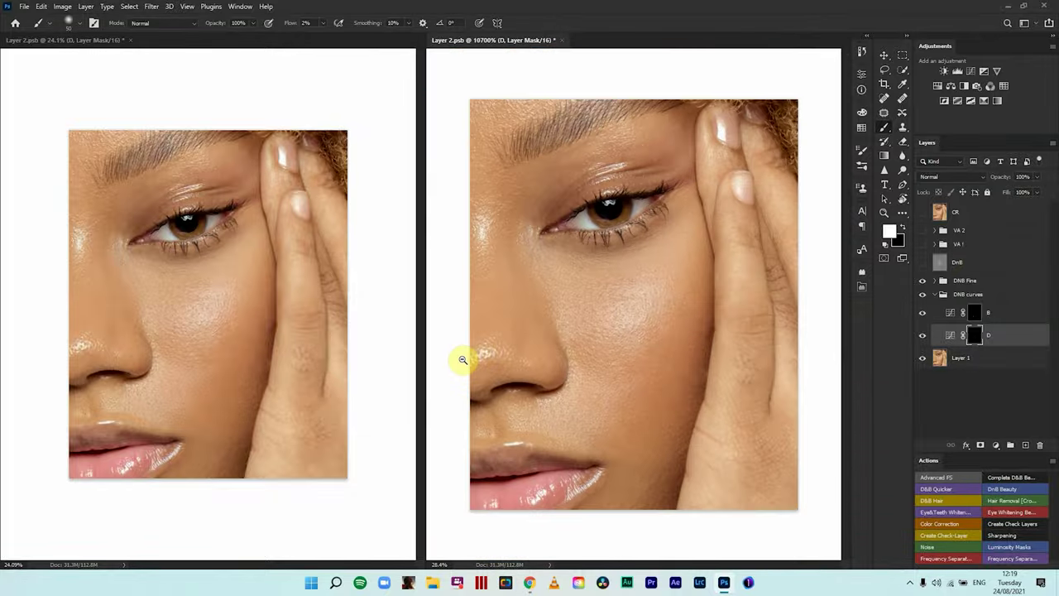
{"action": "left_click_drag", "start_coordinate": [657, 343], "coordinate": [718, 336]}
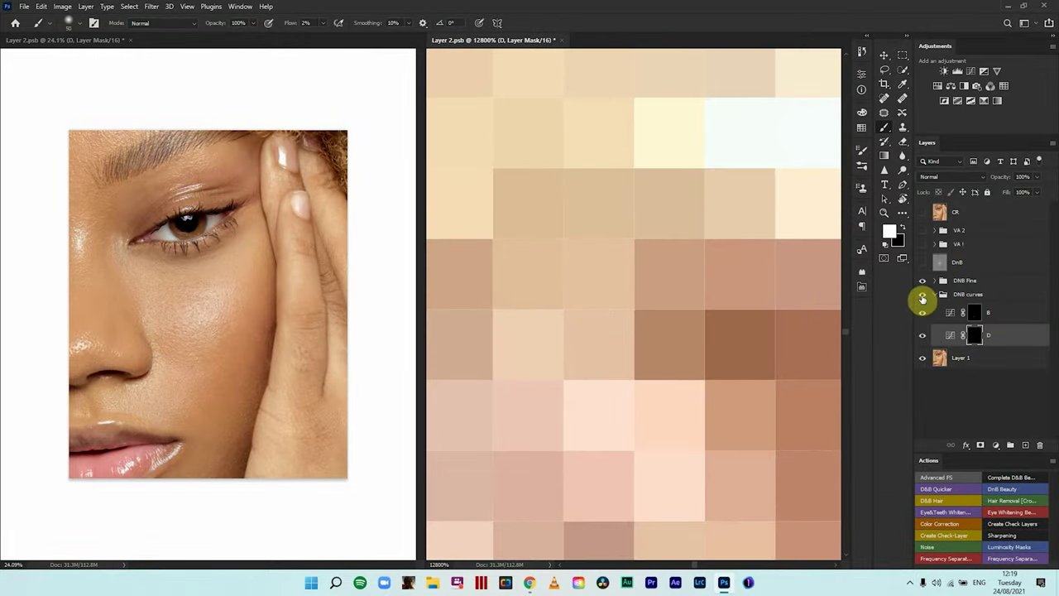
Examine the curve shapes of the D and B adjustment layers in DNB curves, finishing with layer D selected
{"action": "left_click", "coordinate": [948, 314]}
{"action": "double_click", "coordinate": [948, 335]}
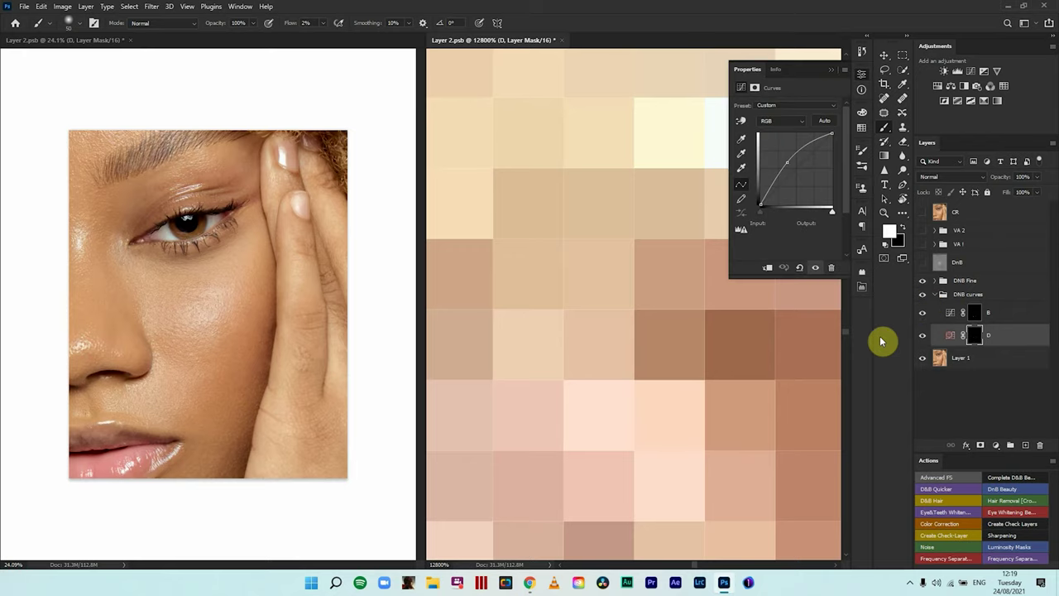
{"action": "left_click_drag", "start_coordinate": [786, 163], "coordinate": [785, 169]}
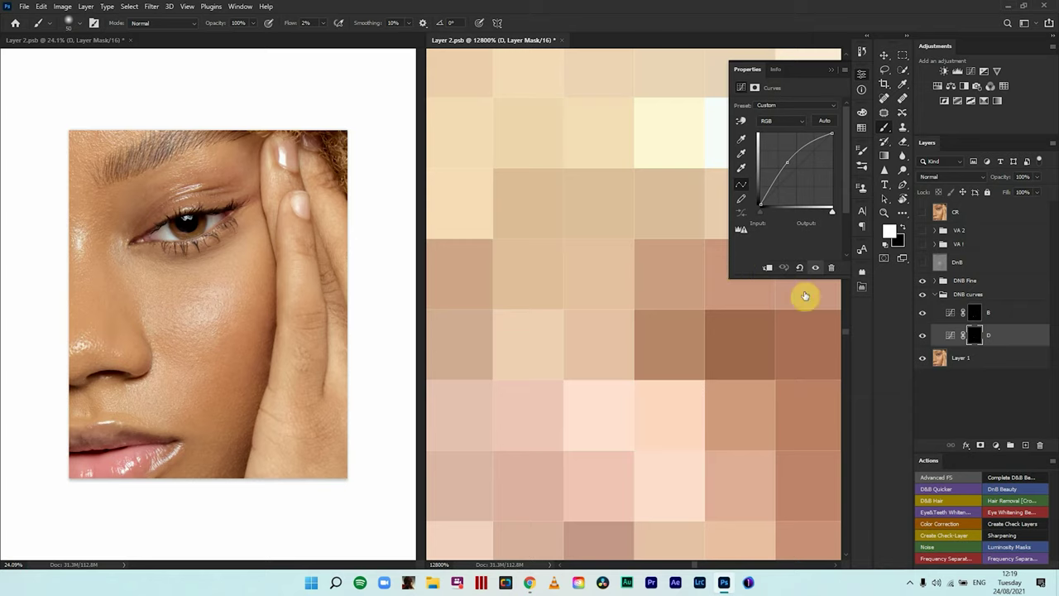
{"action": "left_click", "coordinate": [955, 315]}
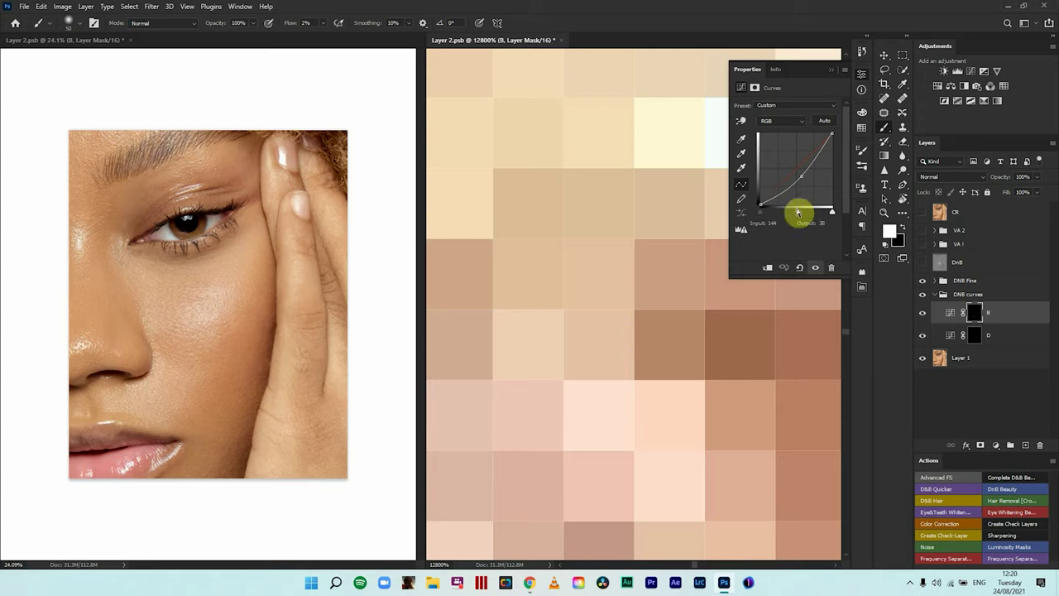
{"action": "left_click", "coordinate": [734, 217]}
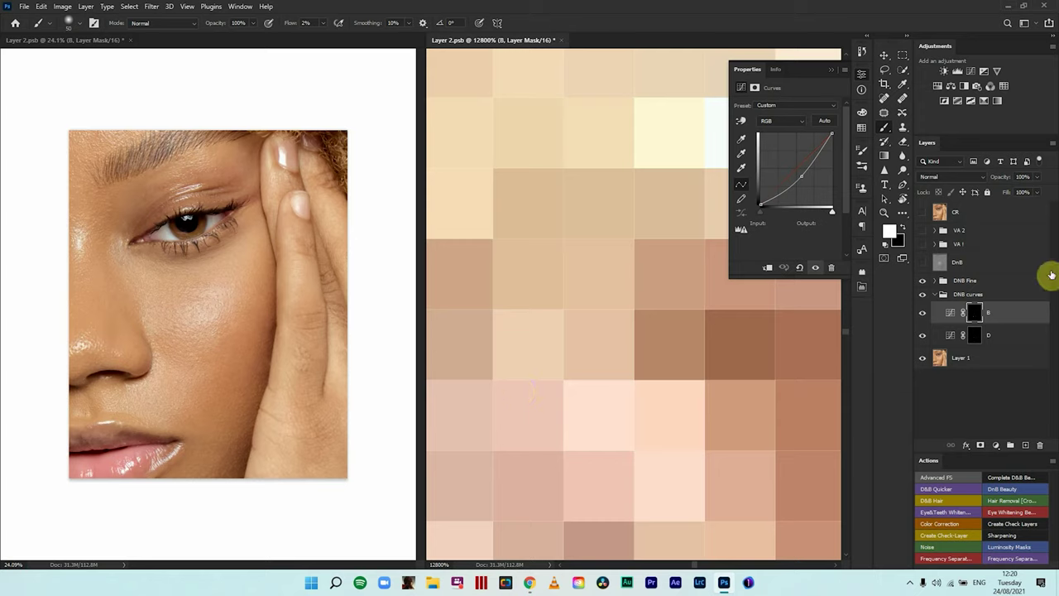
{"action": "left_click", "coordinate": [983, 342]}
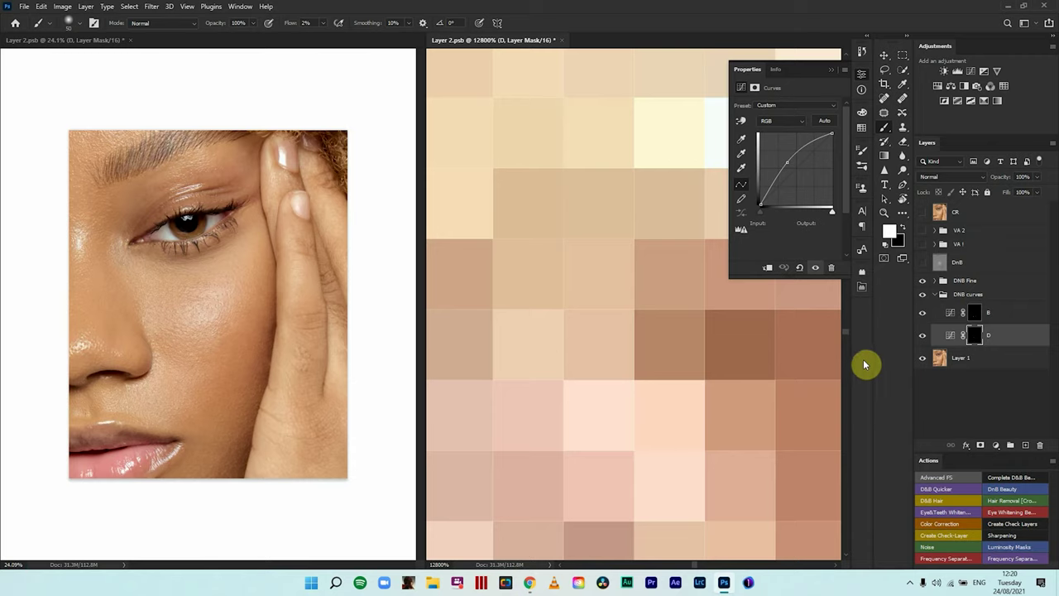
Dodge the shadow between the inner eyebrow and upper eyelid on the D mask, with group VA 1 shown and brush size 80
{"action": "left_click", "coordinate": [976, 334]}
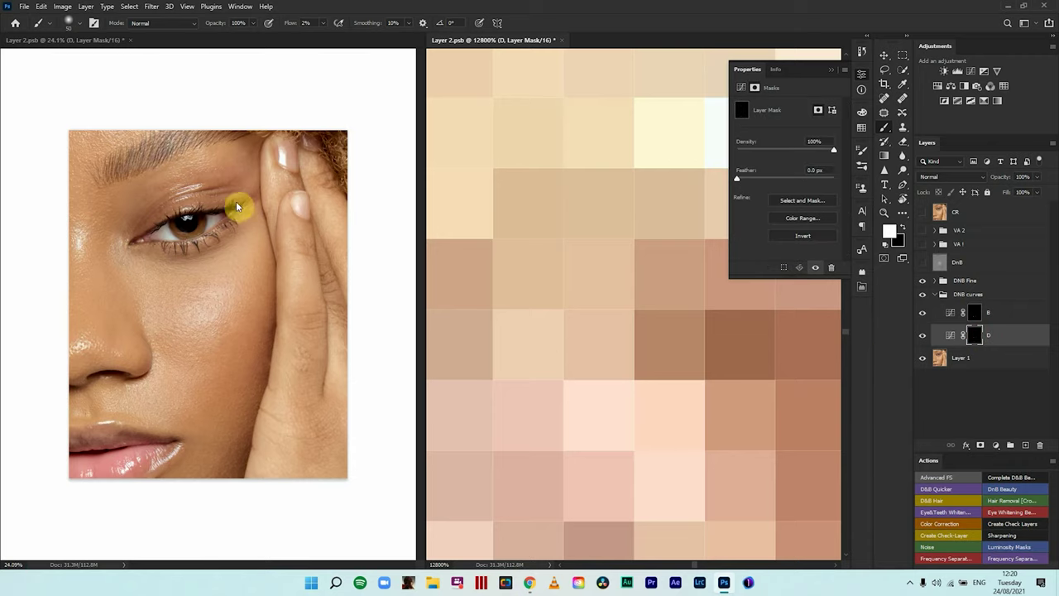
{"action": "left_click_drag", "start_coordinate": [162, 184], "coordinate": [189, 187]}
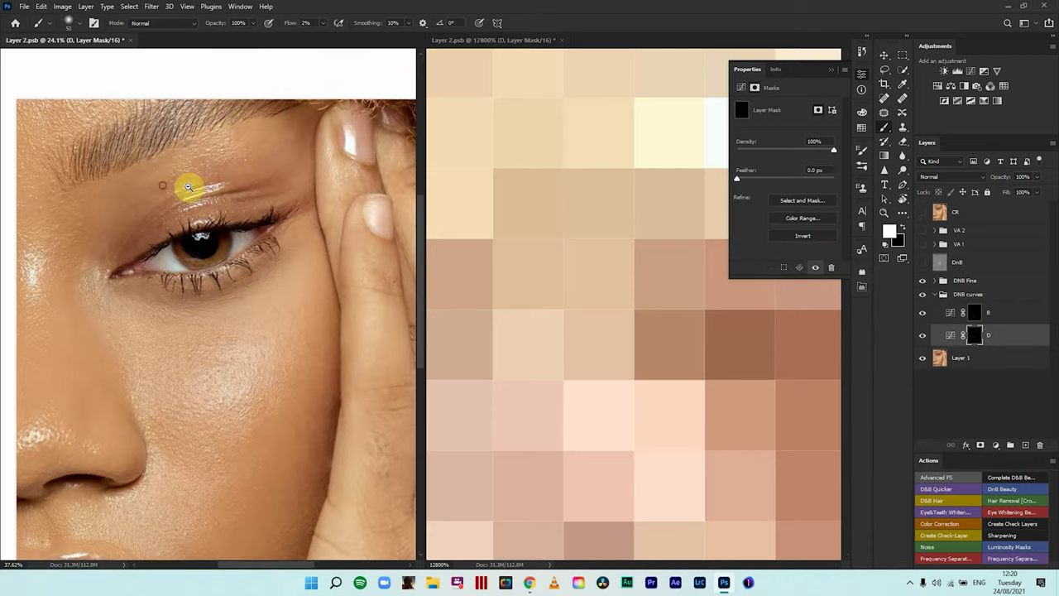
{"action": "left_click_drag", "start_coordinate": [220, 281], "coordinate": [194, 264]}
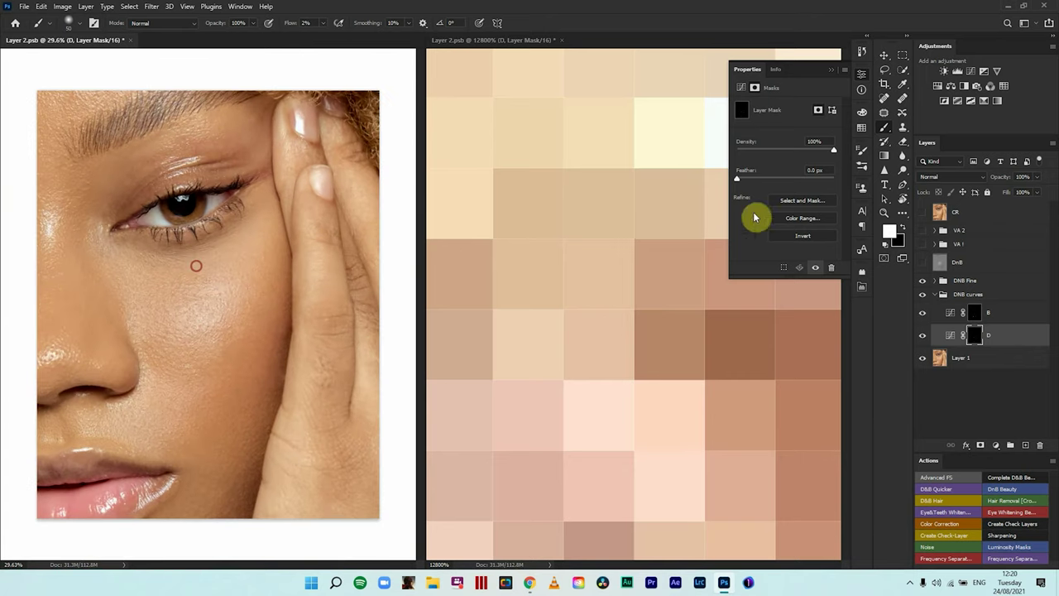
{"action": "left_click", "coordinate": [919, 245]}
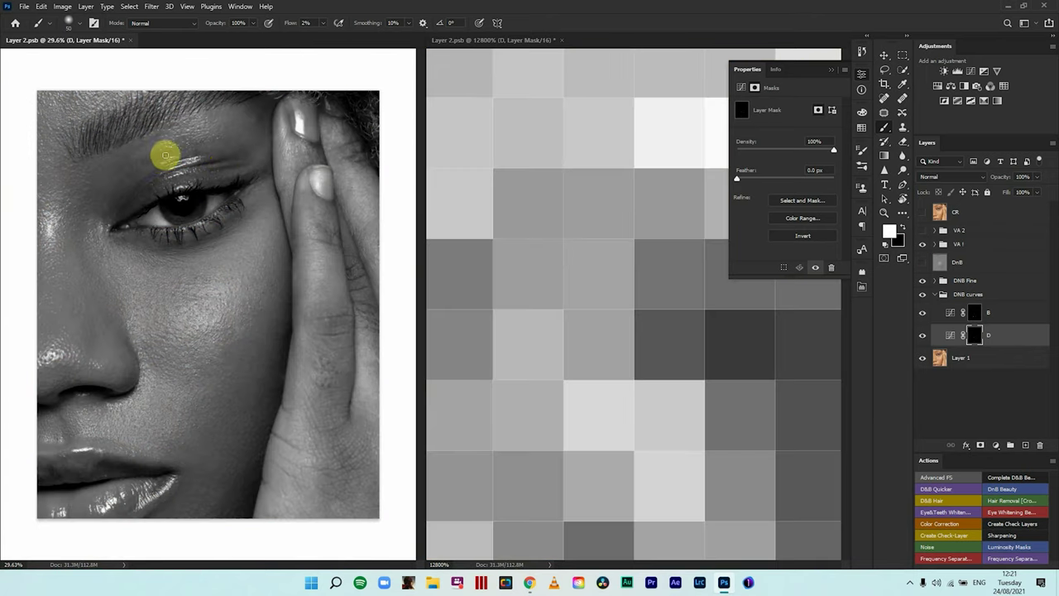
{"action": "key", "text": "bracketright"}
{"action": "key", "text": "bracketright"}
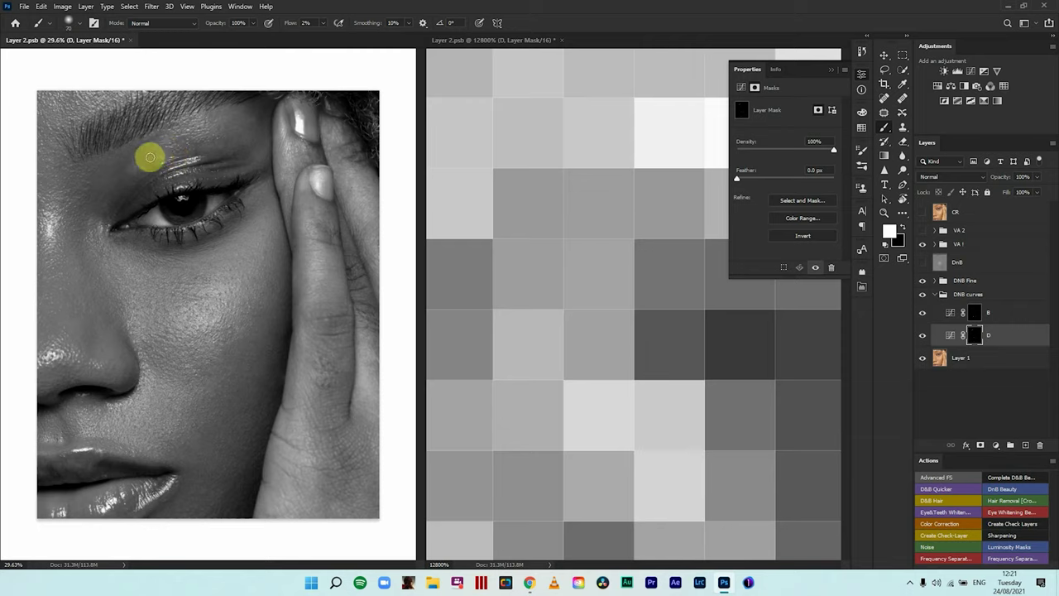
{"action": "key", "text": "bracketright"}
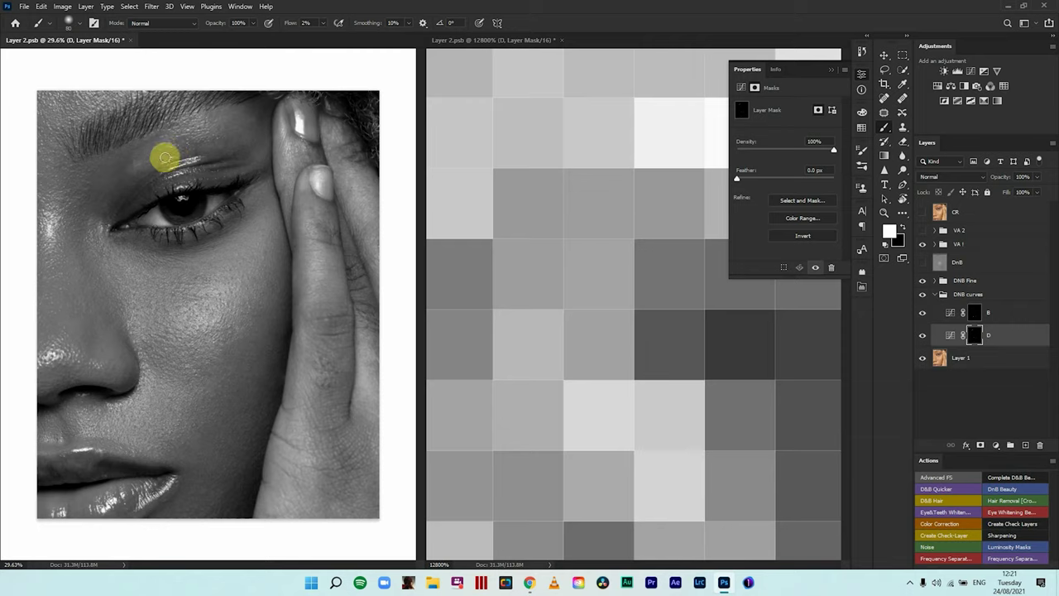
Hide the VA 1 visual aid and continue dodging from the inner eye corner on the D mask in full colour
{"action": "left_click", "coordinate": [924, 245]}
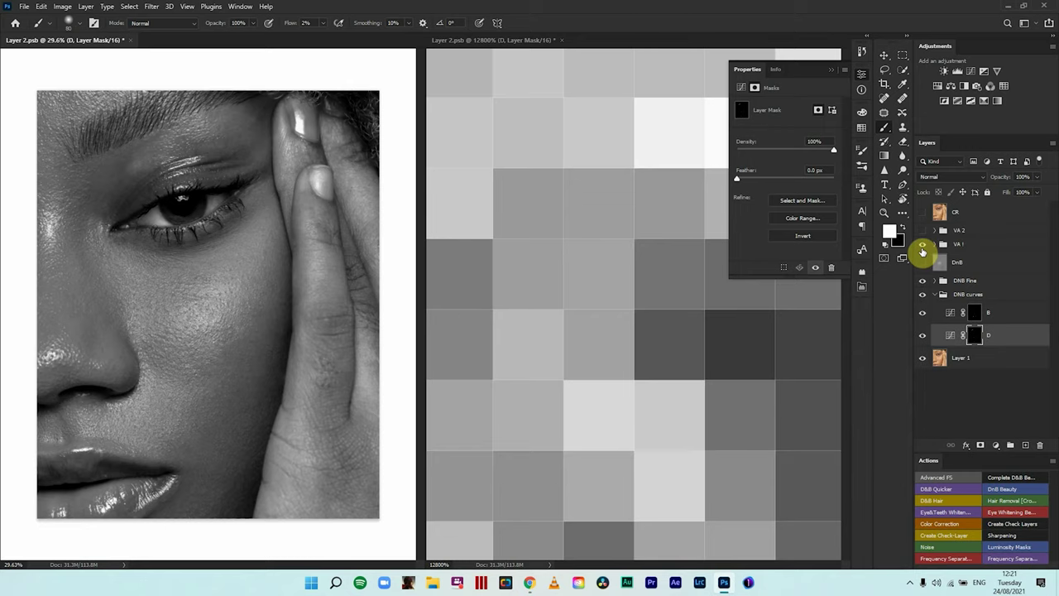
{"action": "left_click", "coordinate": [922, 245]}
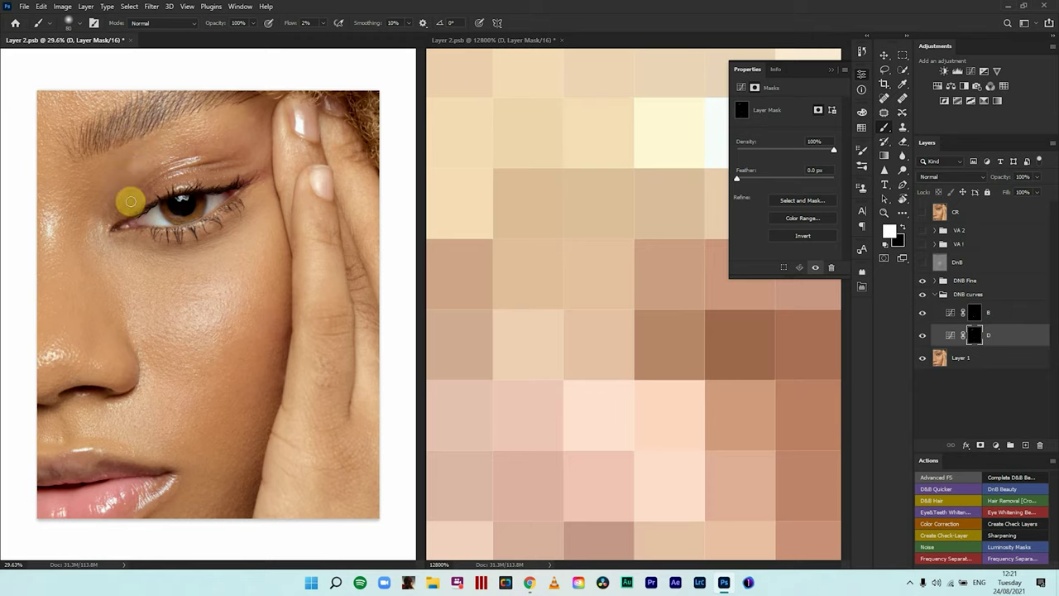
{"action": "mouse_move", "coordinate": [135, 195]}
{"action": "left_mouse_down"}
{"action": "mouse_move", "coordinate": [107, 209]}
{"action": "mouse_move", "coordinate": [181, 189]}
{"action": "mouse_move", "coordinate": [130, 280]}
{"action": "mouse_move", "coordinate": [126, 264]}
{"action": "mouse_move", "coordinate": [188, 247]}
{"action": "mouse_move", "coordinate": [198, 264]}
{"action": "mouse_move", "coordinate": [254, 284]}
{"action": "mouse_move", "coordinate": [292, 234]}
{"action": "mouse_move", "coordinate": [141, 148]}
{"action": "mouse_move", "coordinate": [150, 178]}
{"action": "mouse_move", "coordinate": [145, 158]}
{"action": "mouse_move", "coordinate": [161, 146]}
{"action": "mouse_move", "coordinate": [145, 182]}
{"action": "mouse_move", "coordinate": [131, 178]}
{"action": "mouse_move", "coordinate": [132, 166]}
{"action": "mouse_move", "coordinate": [153, 196]}
{"action": "mouse_move", "coordinate": [298, 277]}
{"action": "mouse_move", "coordinate": [284, 320]}
{"action": "mouse_move", "coordinate": [233, 349]}
{"action": "left_mouse_up"}
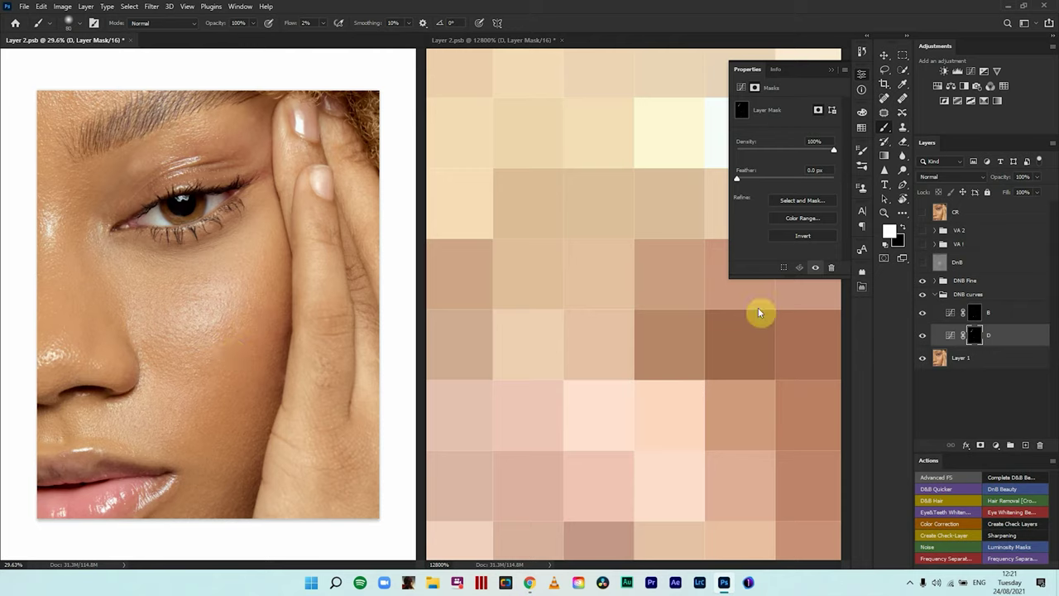
Clip a Hue/Saturation adjustment to the D curves layer with Reds saturation at -19, and hide it
{"action": "left_click", "coordinate": [938, 91]}
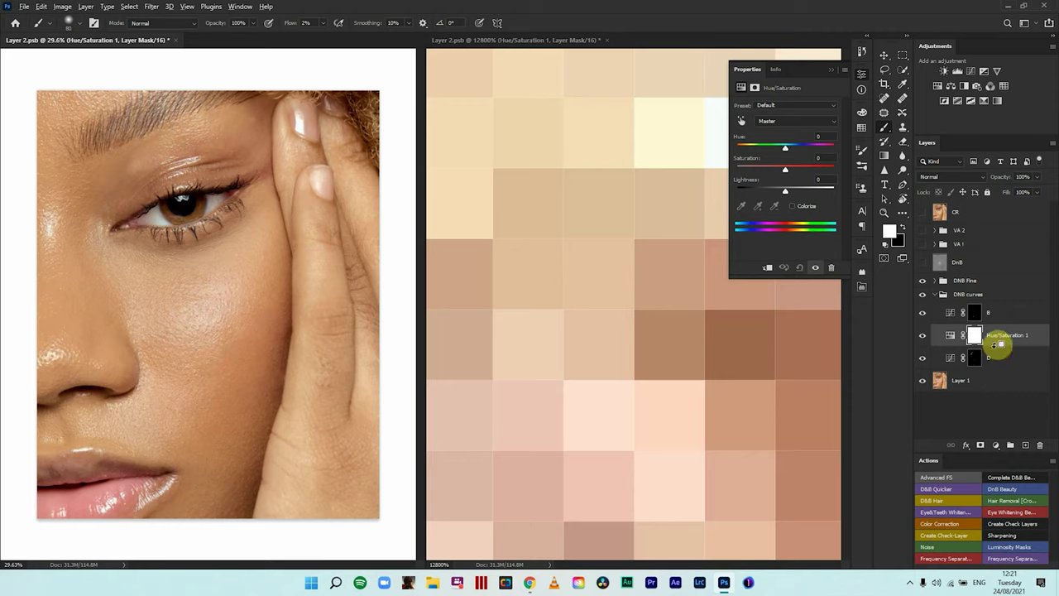
{"action": "left_click", "coordinate": [998, 346], "text": "alt"}
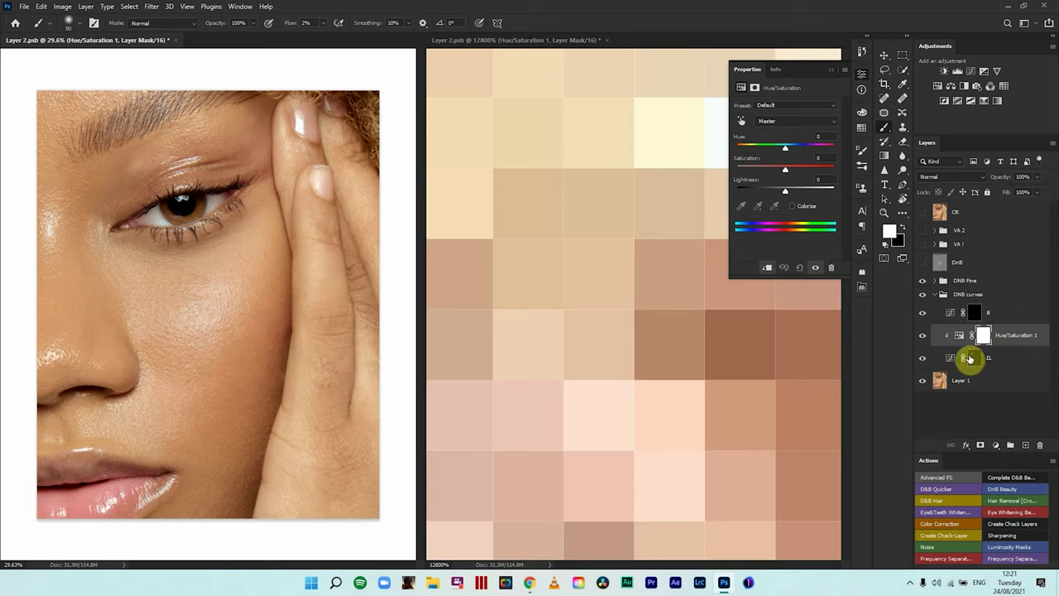
{"action": "left_click", "coordinate": [958, 335]}
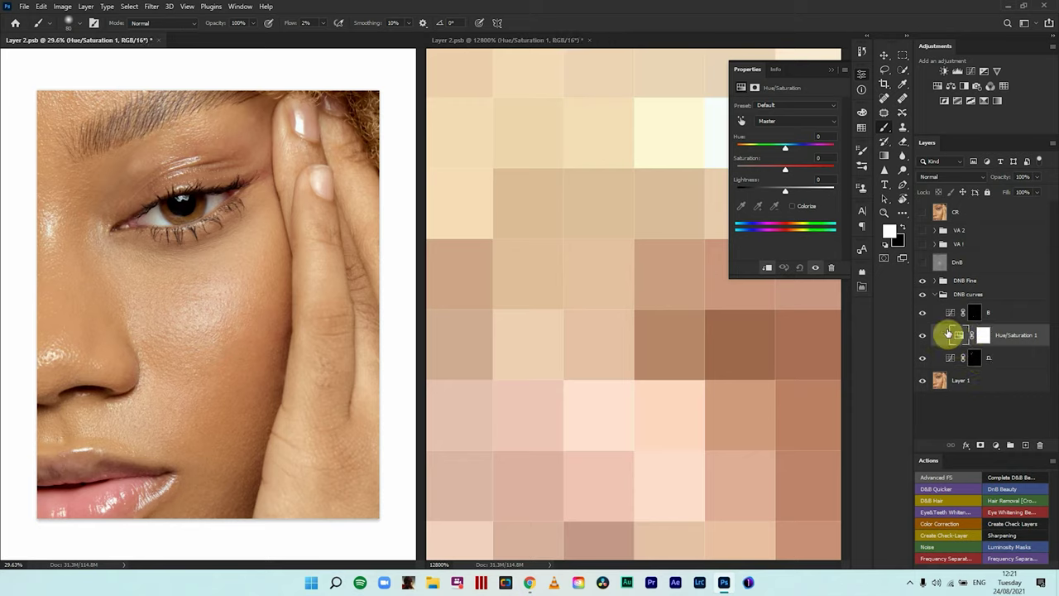
{"action": "left_click", "coordinate": [767, 122]}
{"action": "left_click", "coordinate": [761, 139]}
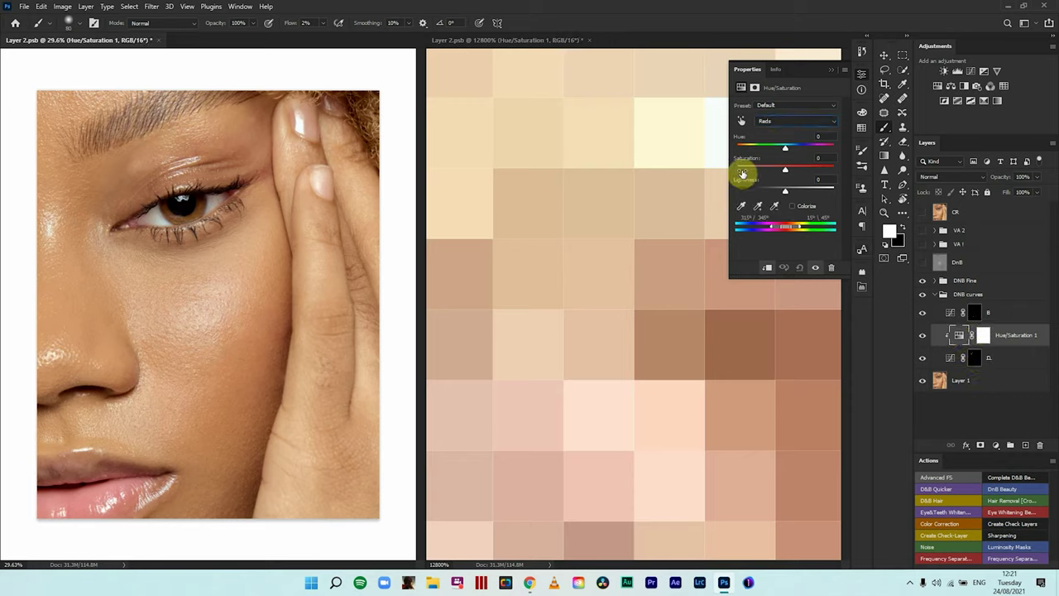
{"action": "mouse_move", "coordinate": [786, 172]}
{"action": "left_mouse_down"}
{"action": "mouse_move", "coordinate": [738, 172]}
{"action": "mouse_move", "coordinate": [780, 170]}
{"action": "left_mouse_up"}
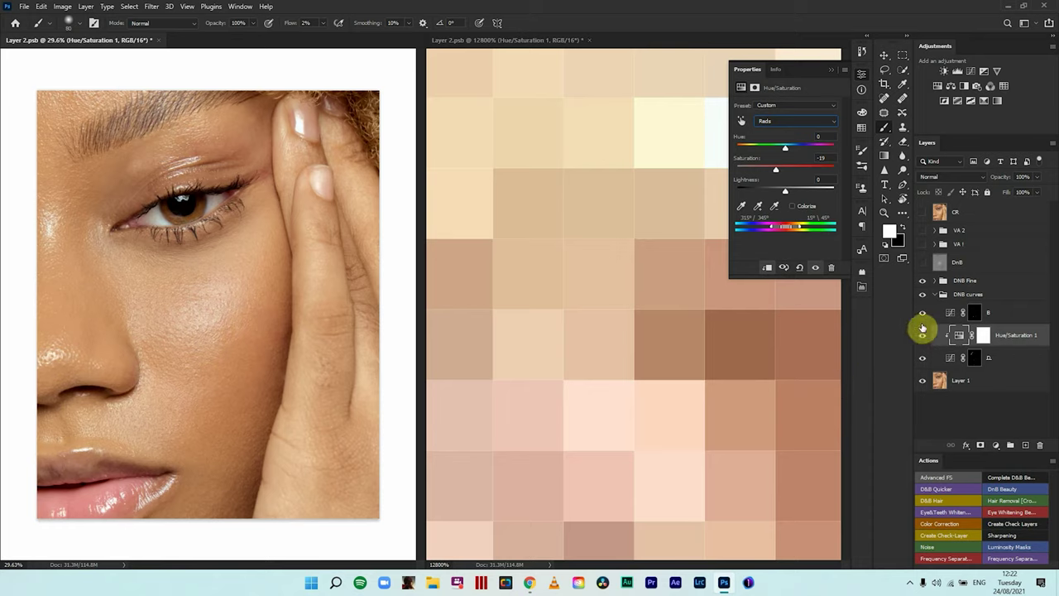
{"action": "left_click", "coordinate": [923, 336]}
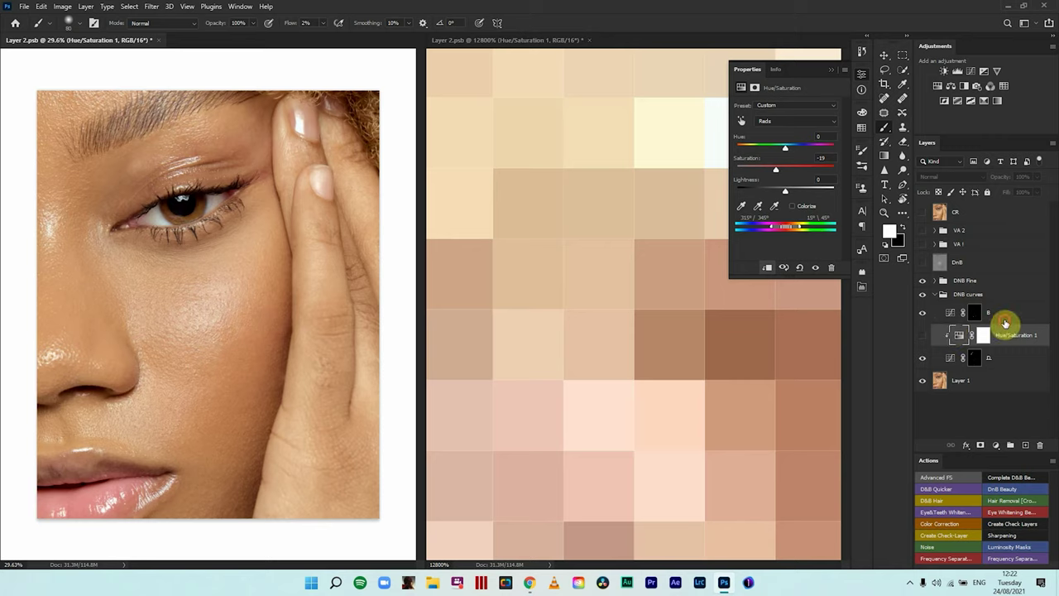
Add a second Hue/Saturation adjustment above the B curves layer and clip it to B
{"action": "left_click", "coordinate": [1005, 315]}
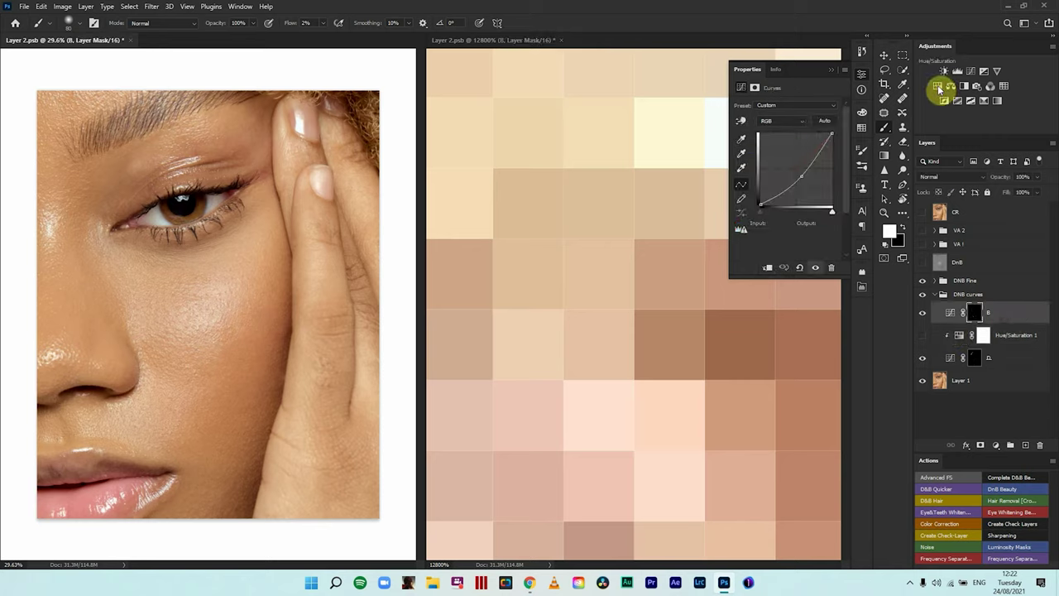
{"action": "left_click", "coordinate": [938, 86]}
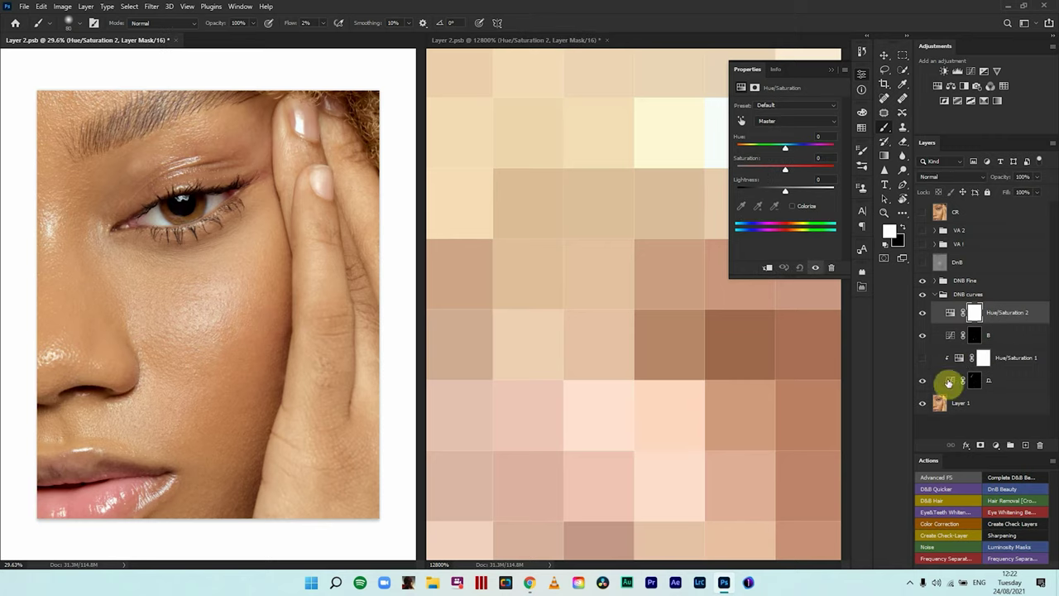
{"action": "left_click_drag", "start_coordinate": [951, 382], "coordinate": [1007, 323]}
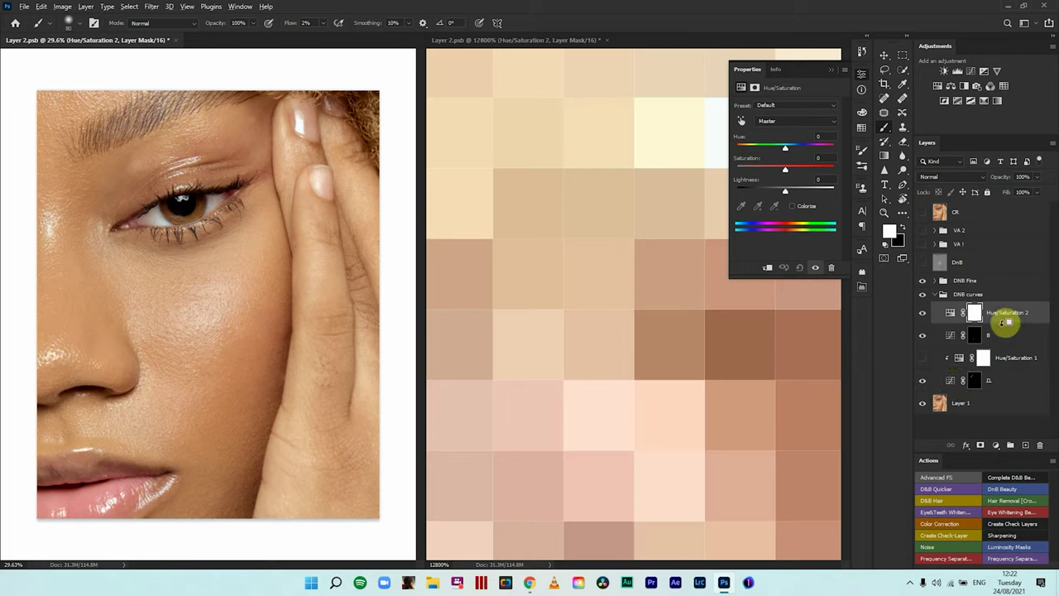
{"action": "left_click", "coordinate": [1005, 323], "text": "alt"}
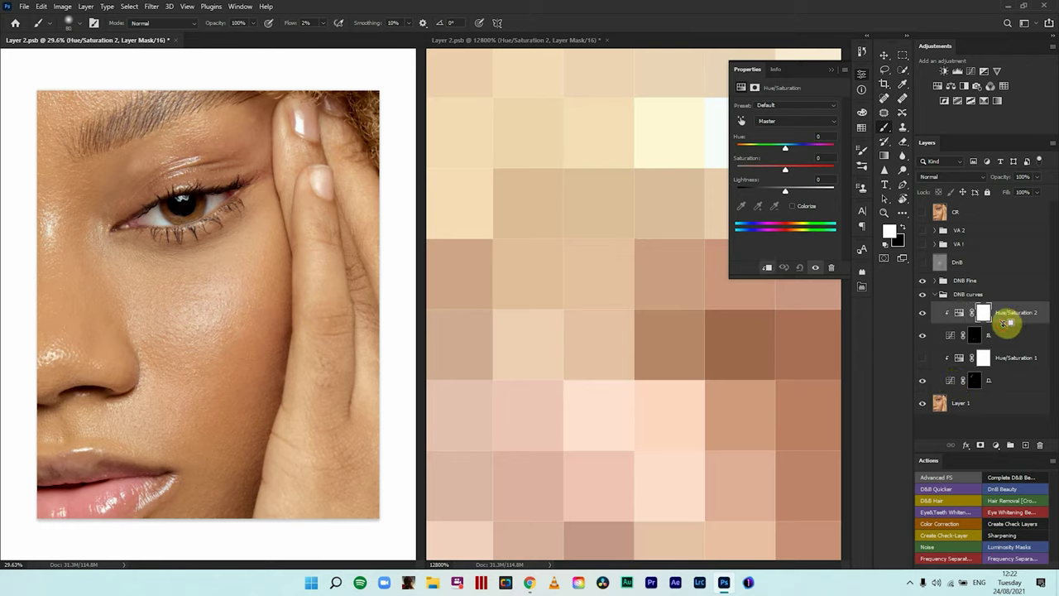
Sample the cheek skin to target the Reds in Hue/Saturation 2 and set their saturation to +10
{"action": "left_click", "coordinate": [788, 123]}
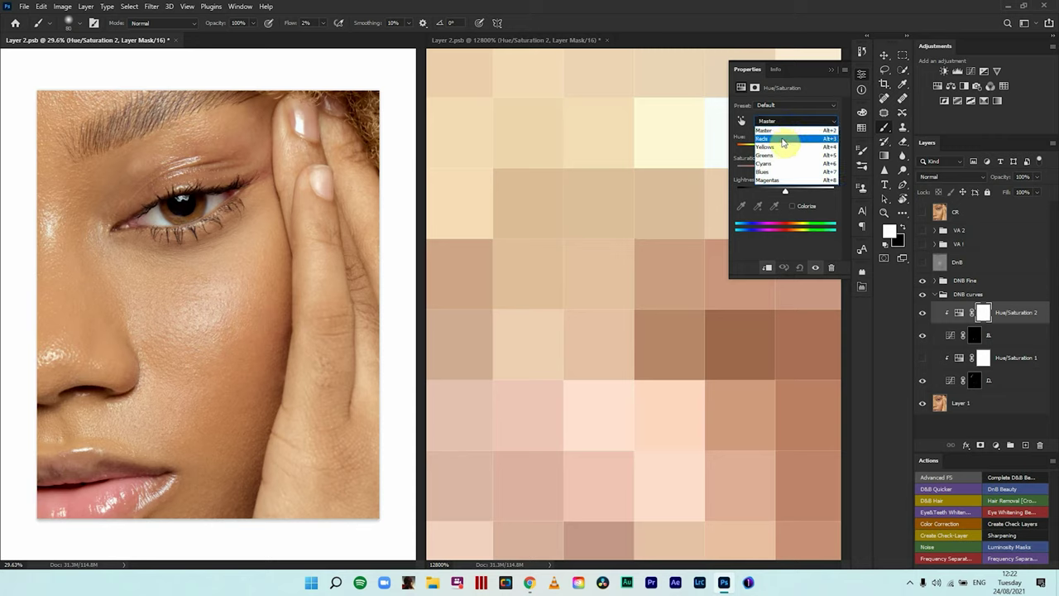
{"action": "left_click", "coordinate": [742, 122]}
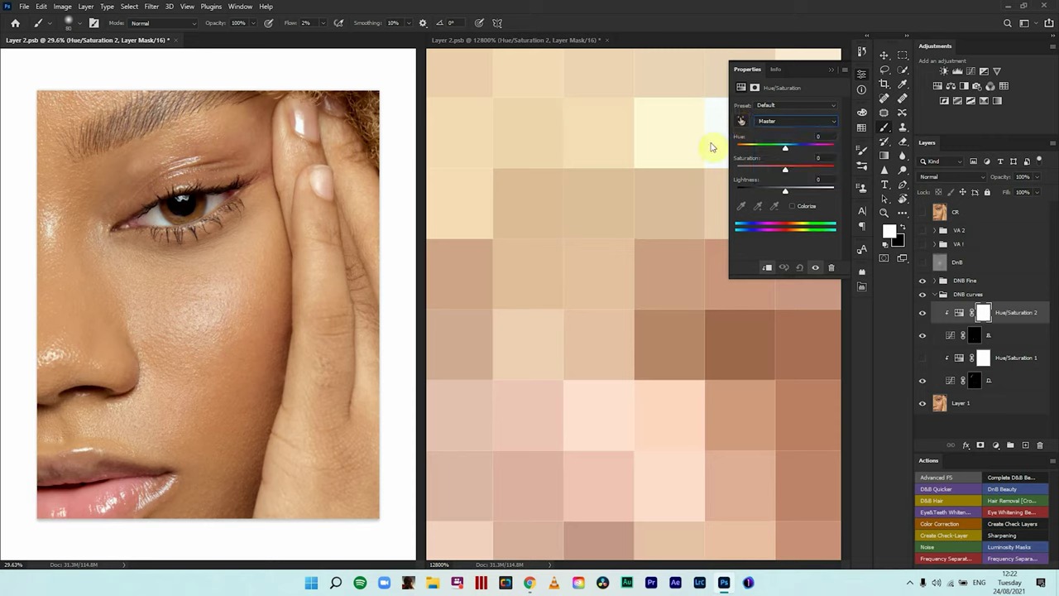
{"action": "left_click", "coordinate": [743, 122]}
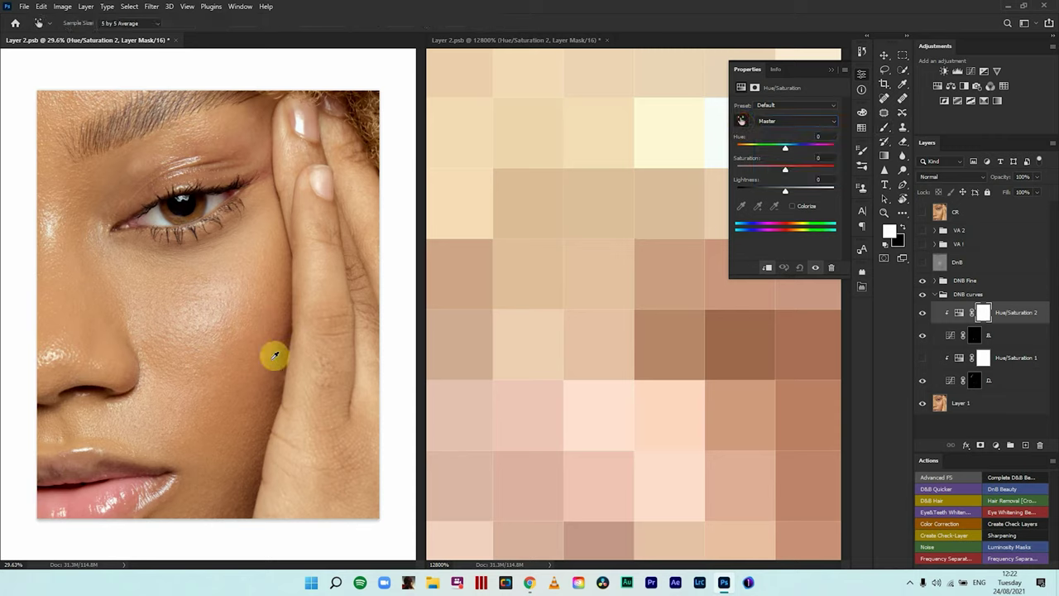
{"action": "left_click", "coordinate": [197, 325]}
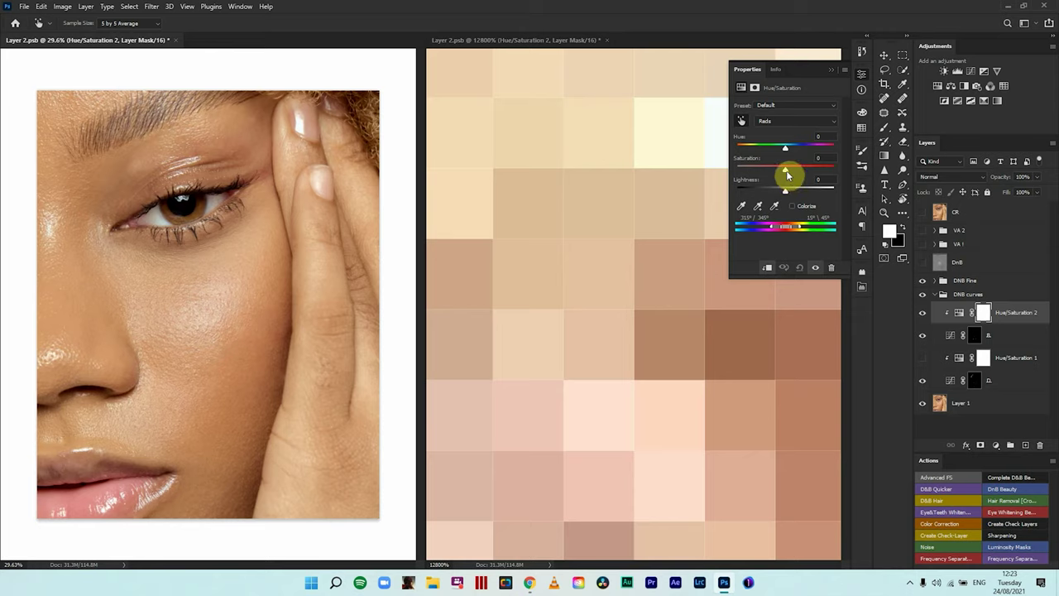
{"action": "left_click_drag", "start_coordinate": [788, 174], "coordinate": [795, 172]}
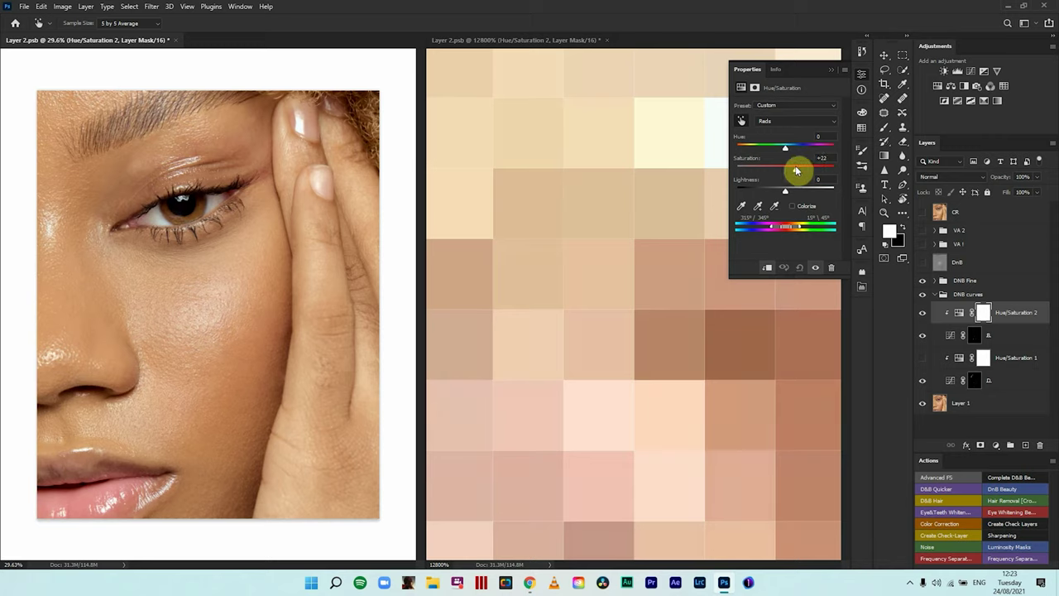
{"action": "left_click", "coordinate": [795, 170]}
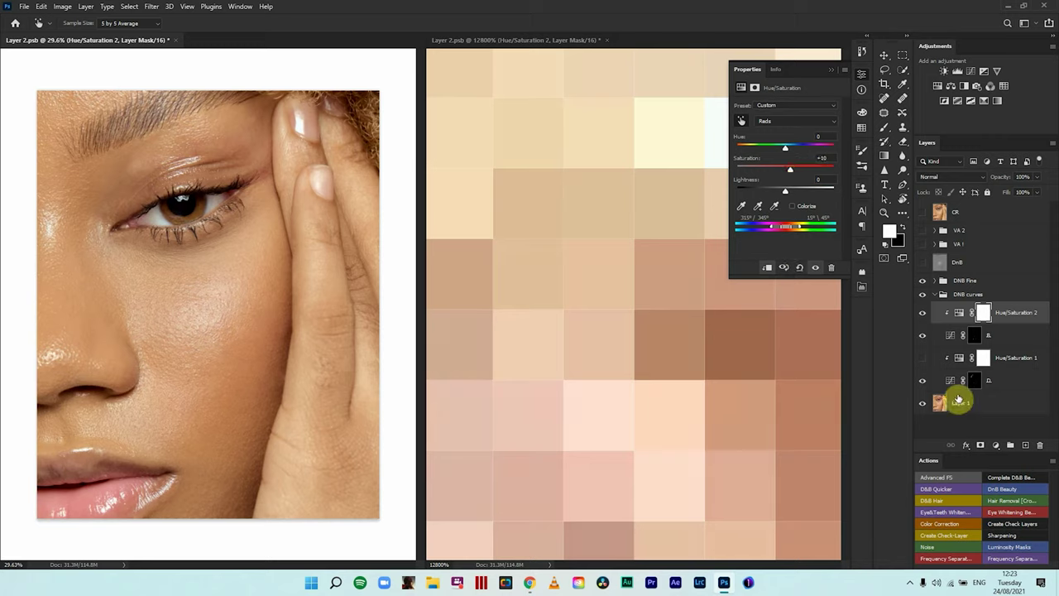
Make Hue/Saturation 1 visible again and display its Reds settings, with the Brush tool active
{"action": "left_click", "coordinate": [924, 360]}
{"action": "left_click", "coordinate": [952, 382]}
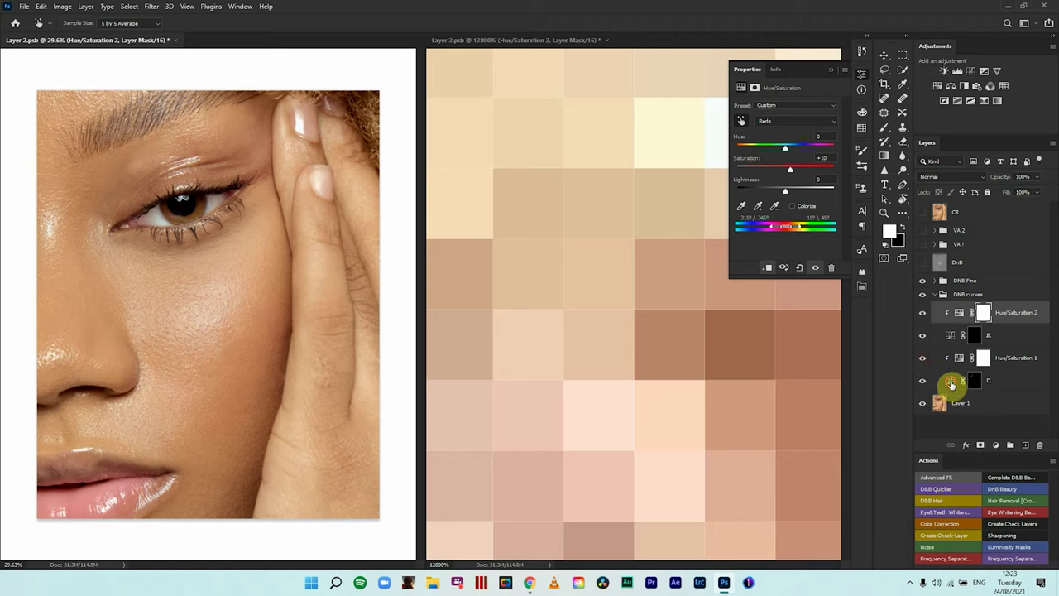
{"action": "key", "text": "b"}
{"action": "left_click", "coordinate": [962, 356]}
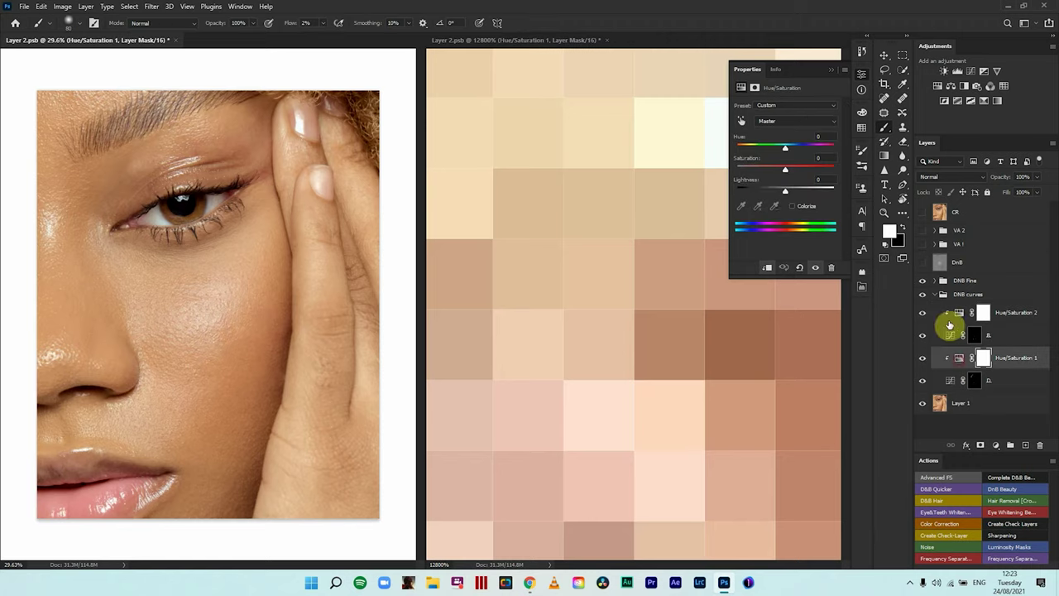
{"action": "left_click", "coordinate": [782, 121]}
{"action": "left_click", "coordinate": [778, 140]}
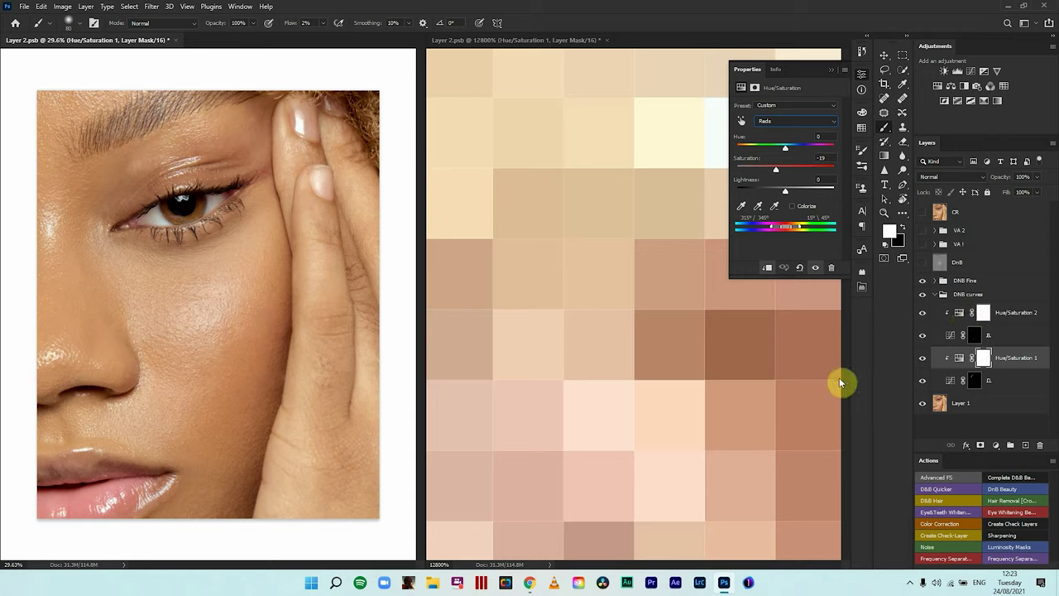
Collapse the DNB curves group, show the CR layer, and frame the cheek at 64.2% in the second window with the properties put away
{"action": "left_click", "coordinate": [934, 295]}
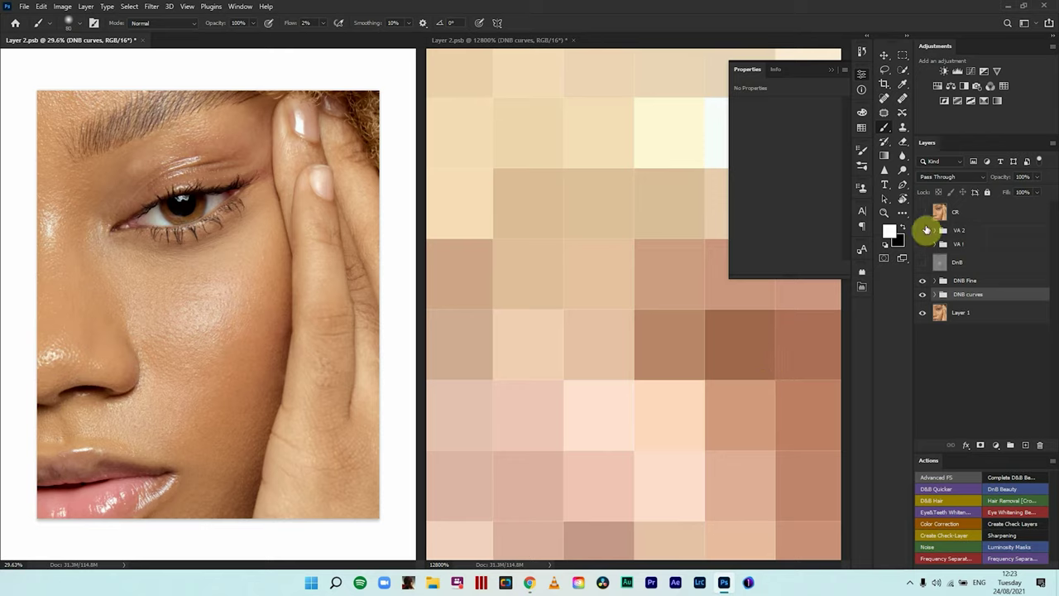
{"action": "left_click", "coordinate": [922, 212]}
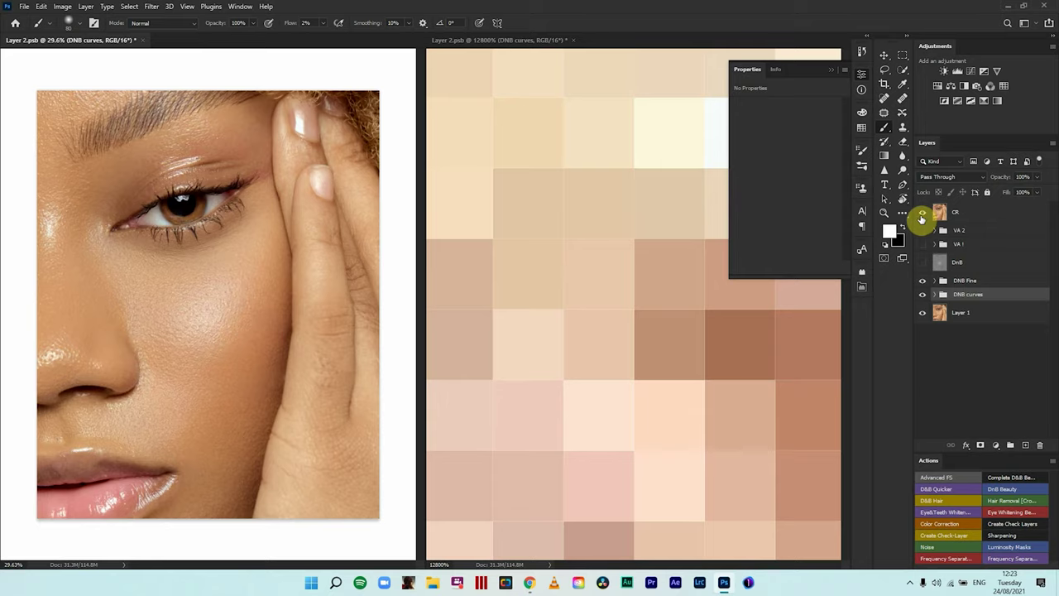
{"action": "left_click", "coordinate": [690, 343]}
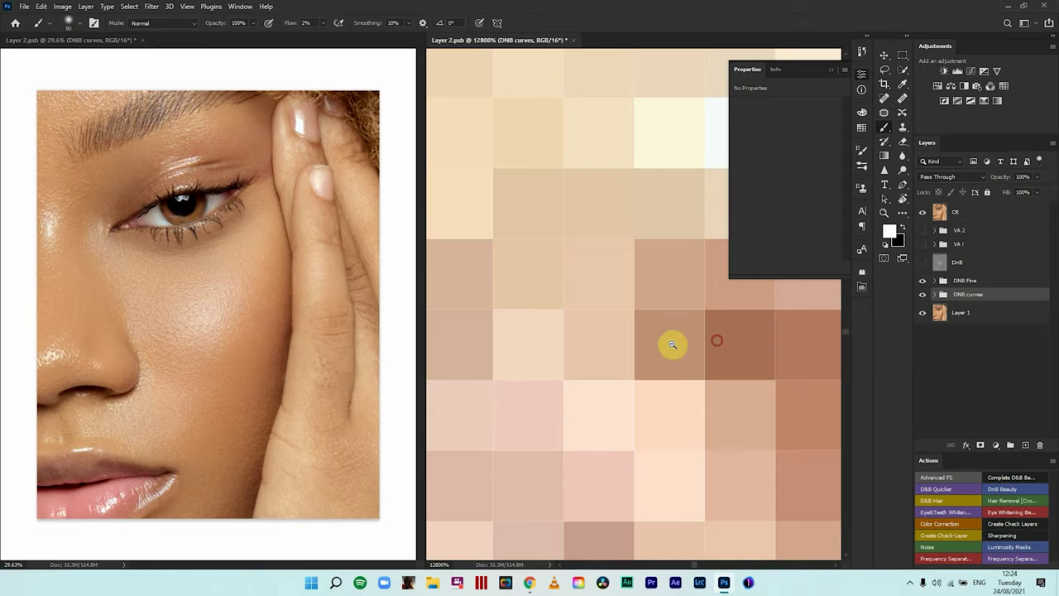
{"action": "left_click_drag", "start_coordinate": [671, 344], "coordinate": [636, 312]}
{"action": "left_click", "coordinate": [857, 92]}
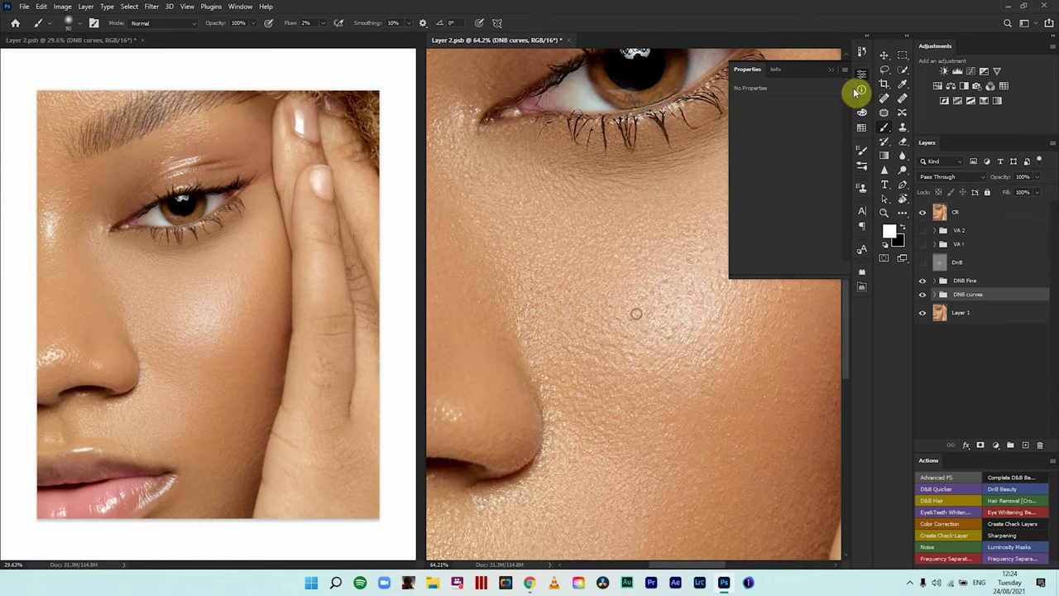
{"action": "left_click", "coordinate": [832, 70]}
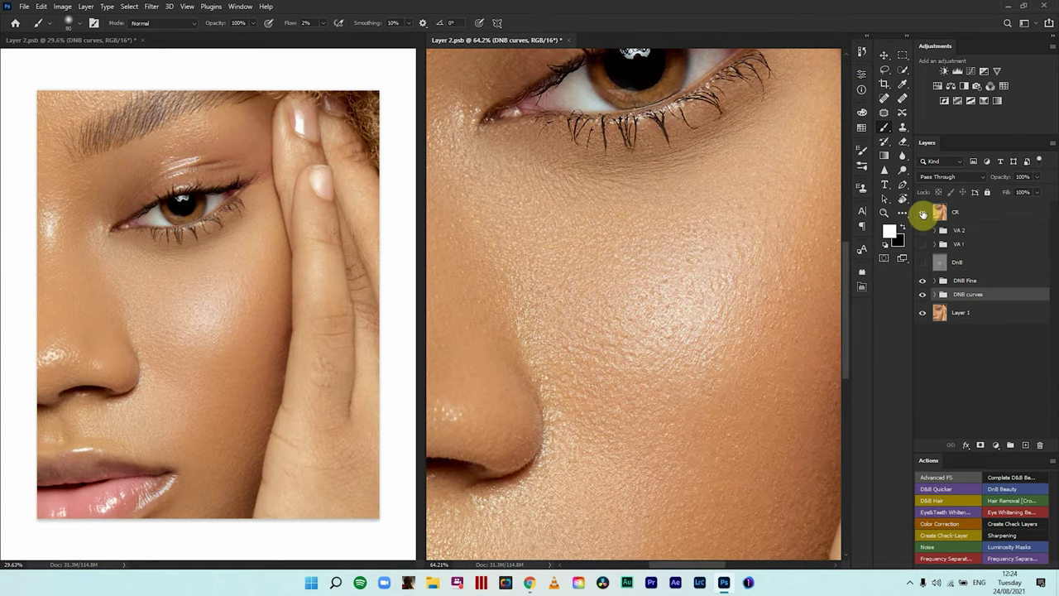
Compare the cheek and full portrait with the CR layer hidden and shown, leaving CR visible
{"action": "left_click", "coordinate": [922, 213]}
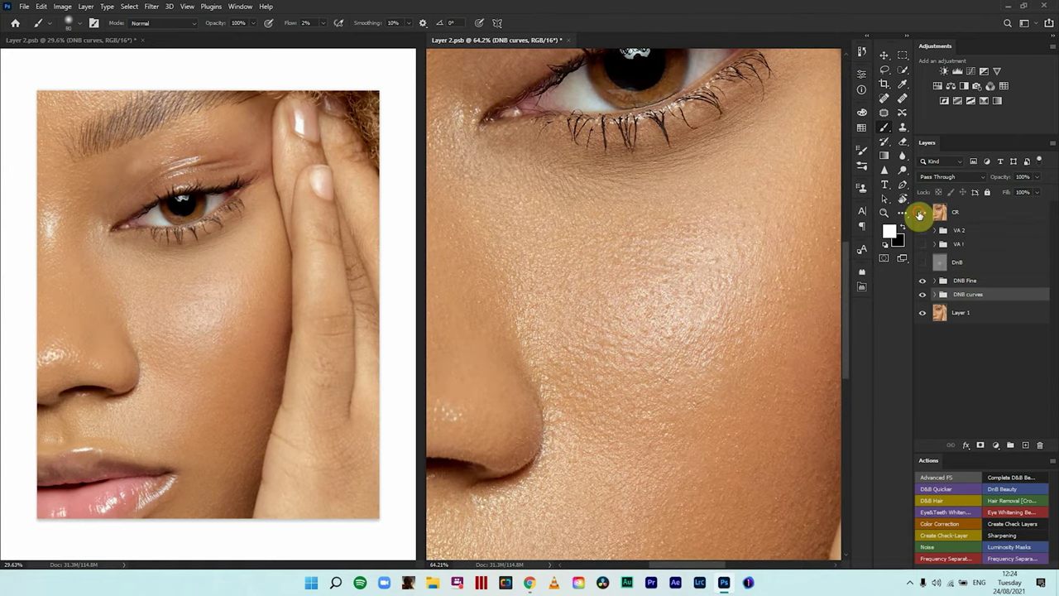
{"action": "left_click", "coordinate": [920, 214]}
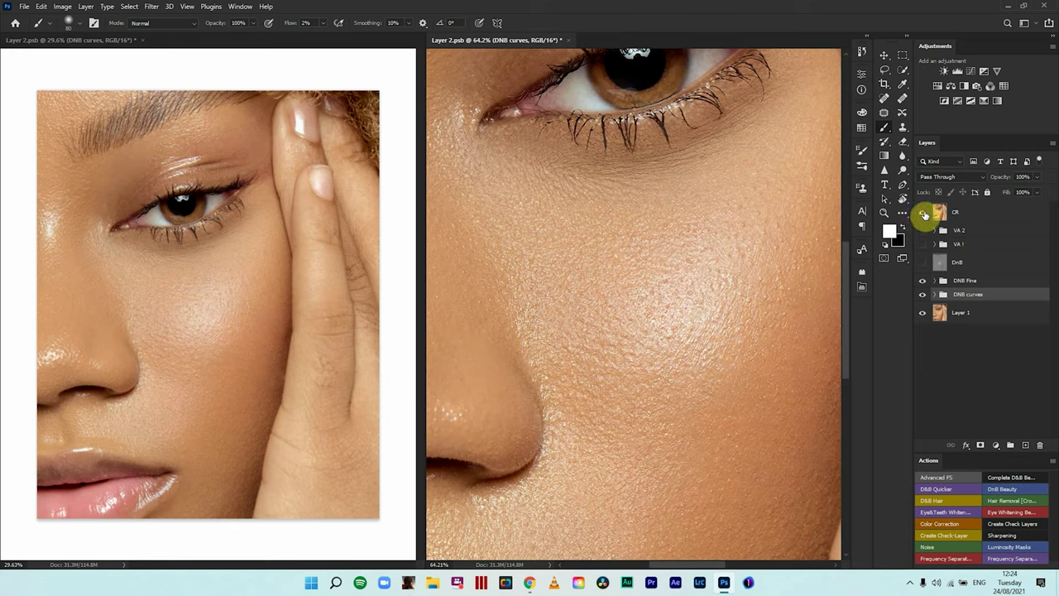
{"action": "left_click", "coordinate": [921, 216]}
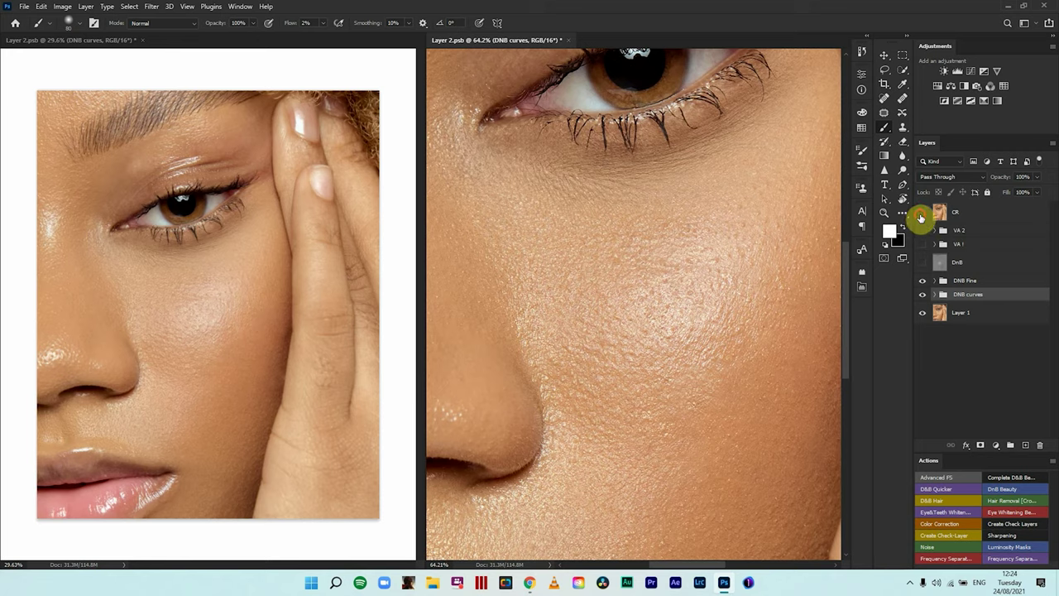
{"action": "left_click", "coordinate": [920, 215]}
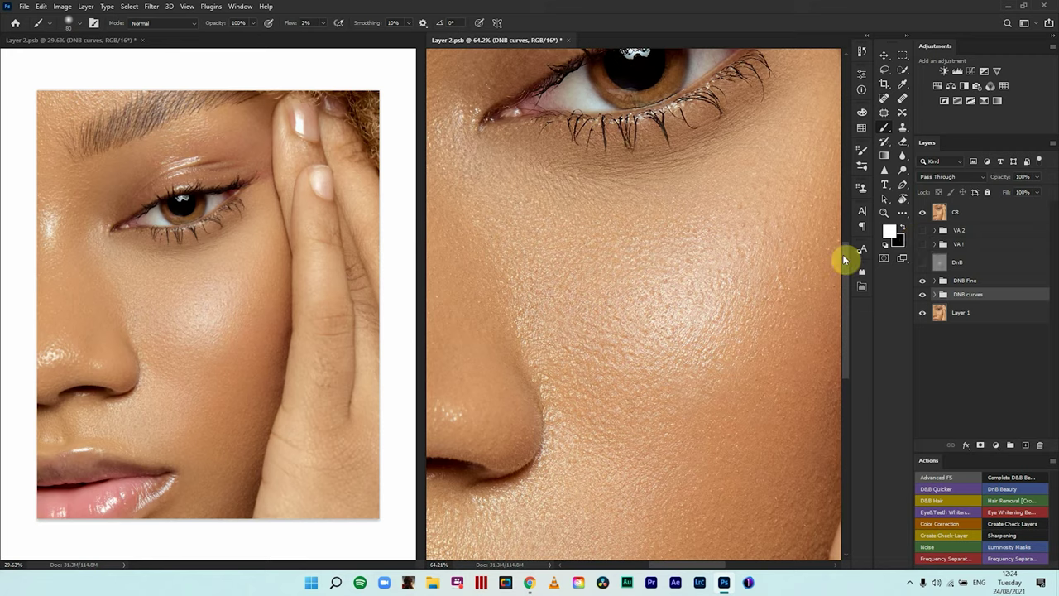